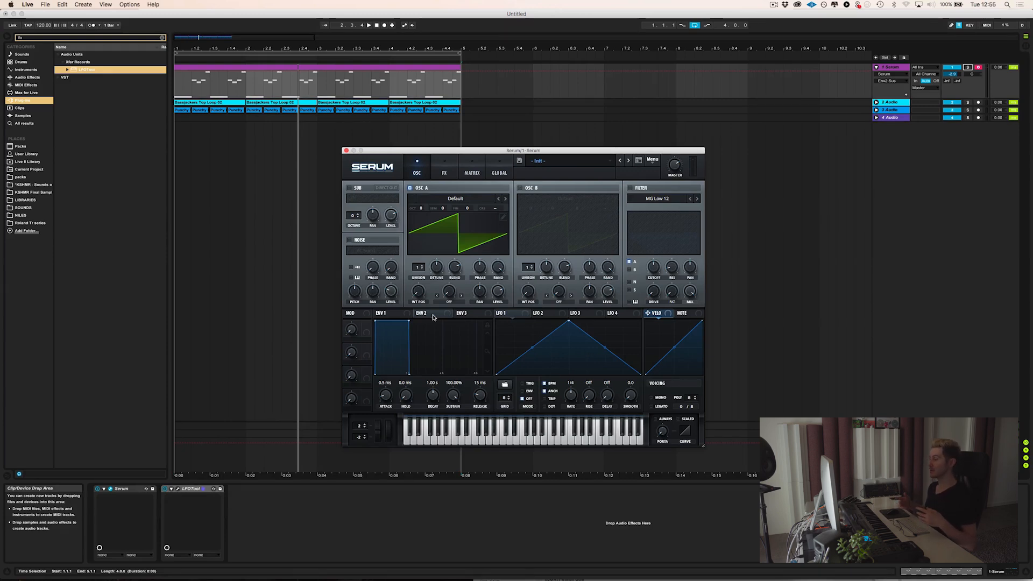
- Turn on the MG Low 12 filter and pull its cutoff down
click(630, 188)
drag(656, 269, 654, 316)
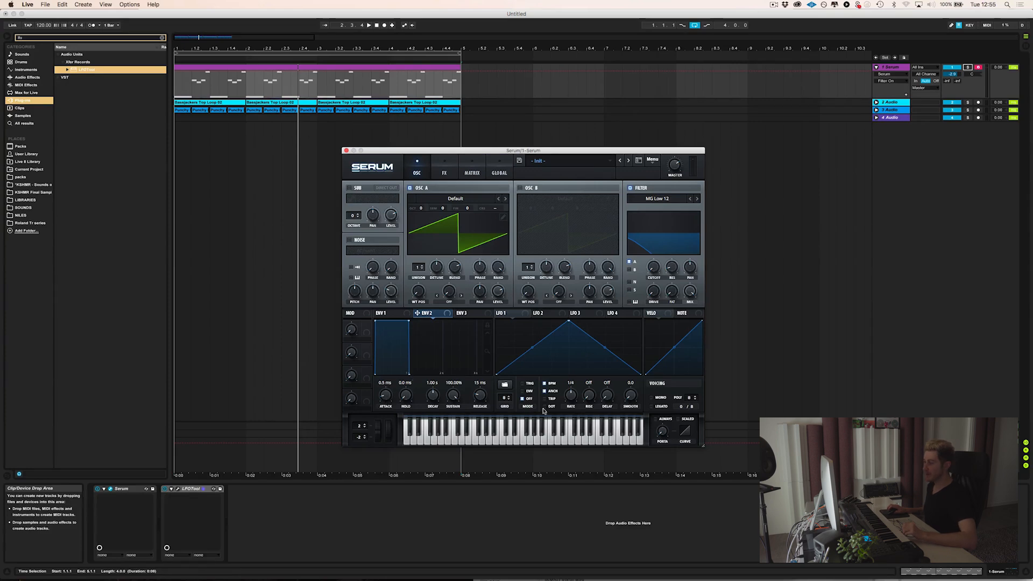
- Go through envelope 2's attack, hold, decay, sustain and release controls, trying a sustain of 45.18% before restoring it to 100%
click(405, 397)
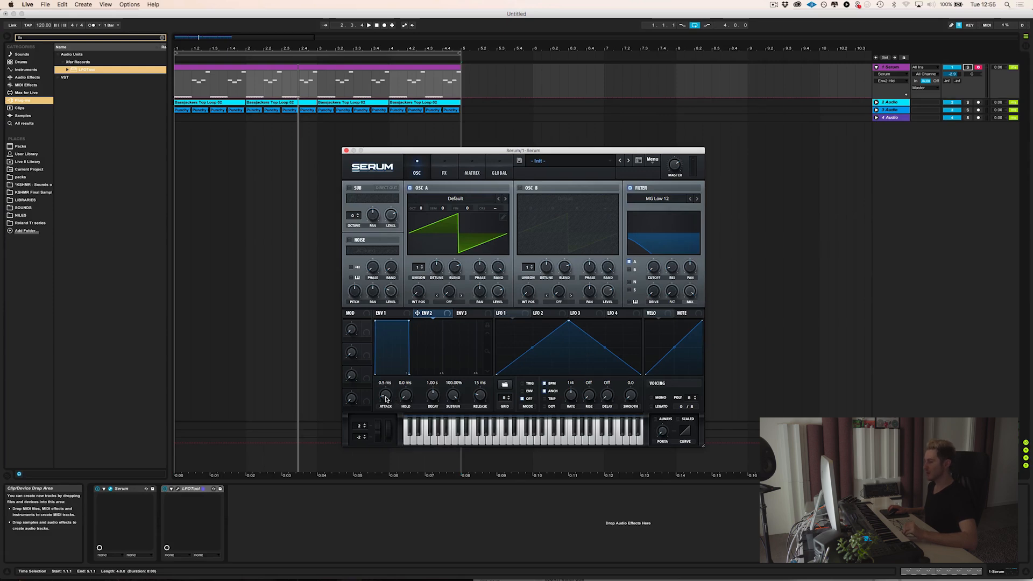
click(451, 396)
click(479, 395)
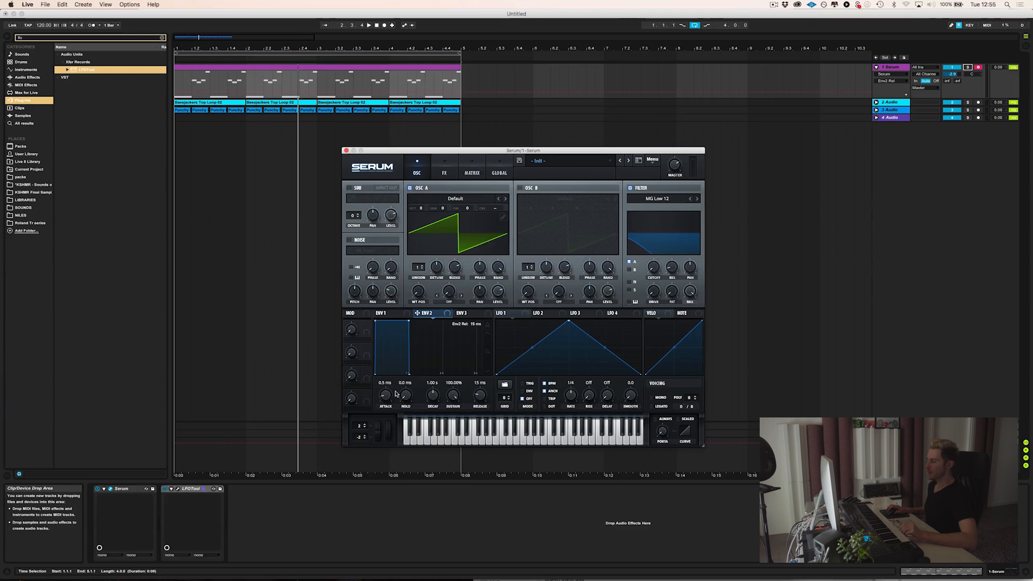
click(432, 396)
click(487, 395)
drag(453, 396, 454, 411)
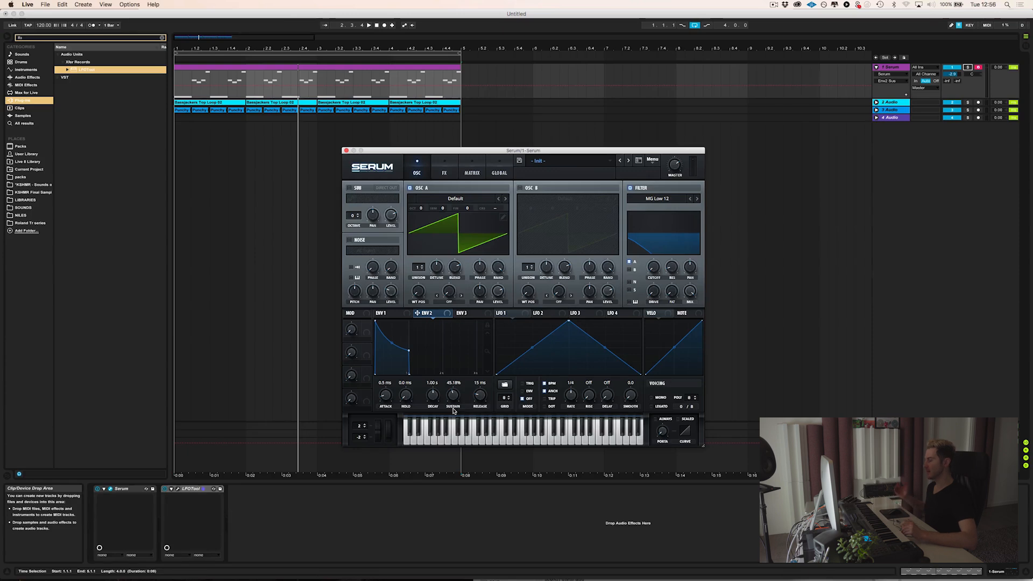
drag(455, 400, 470, 338)
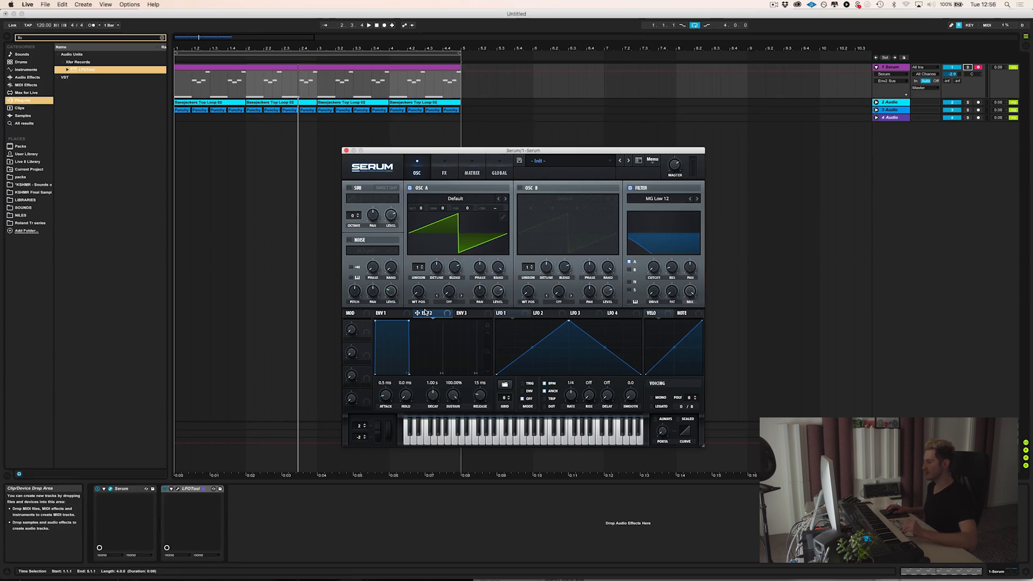
- Assign envelope 2 to the filter cutoff and try a modulation amount of 48 before returning it to full
drag(418, 315, 654, 270)
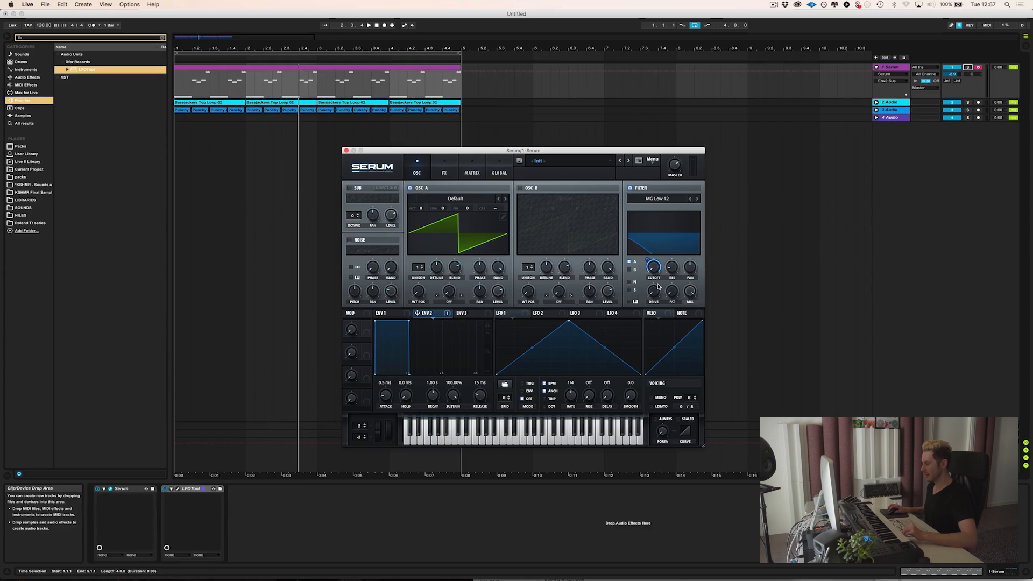
drag(645, 256, 647, 275)
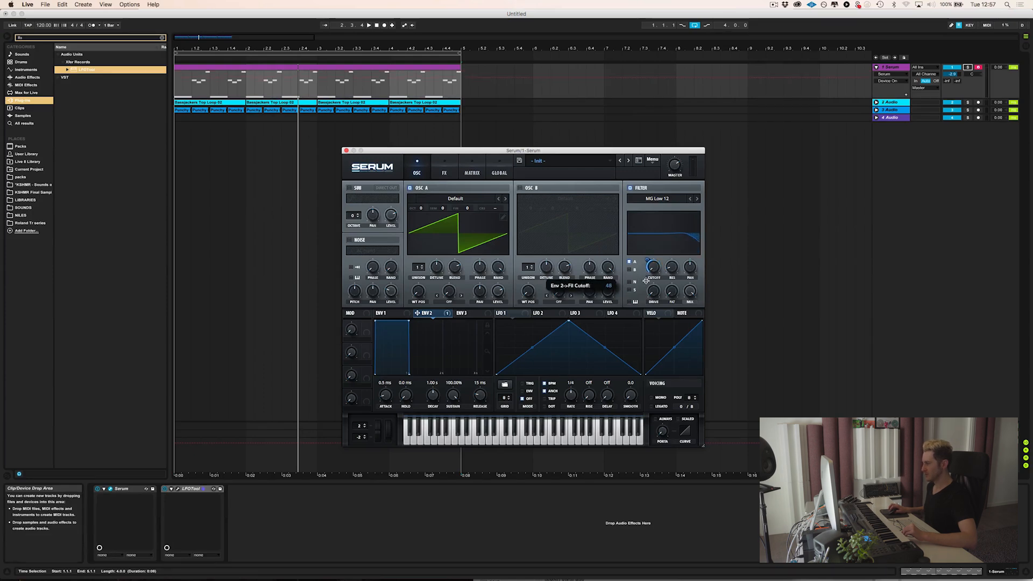
drag(646, 280, 646, 280)
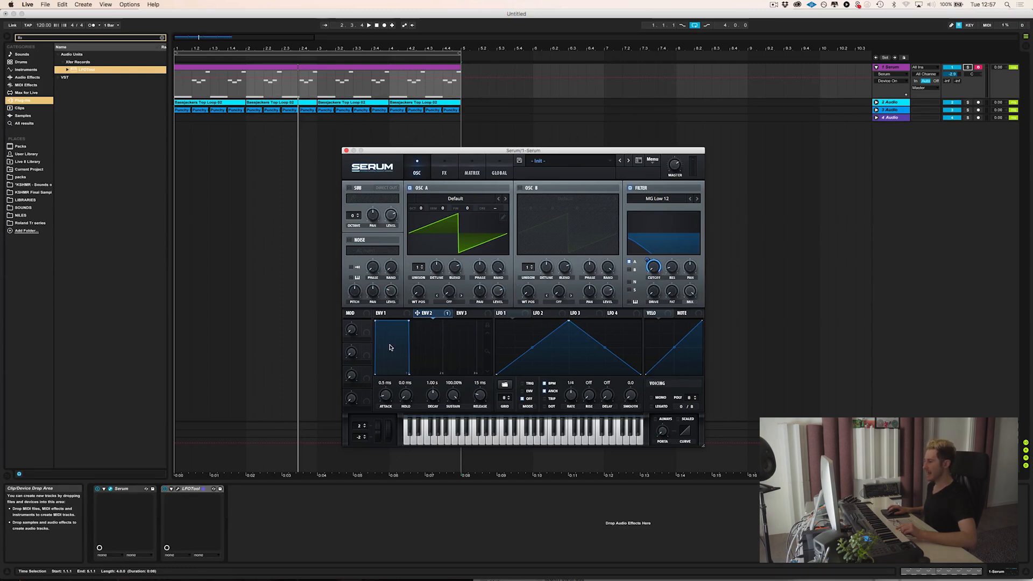
- Set envelope 2's attack to 448 ms and try a lower sustain before returning it to 100%
mouse_move(453, 397)
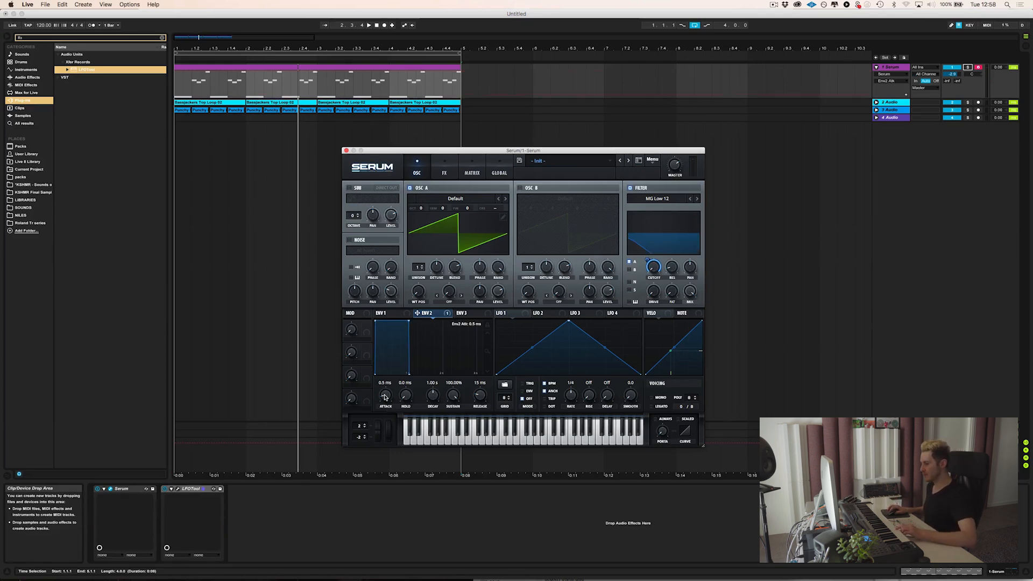
drag(385, 393, 389, 373)
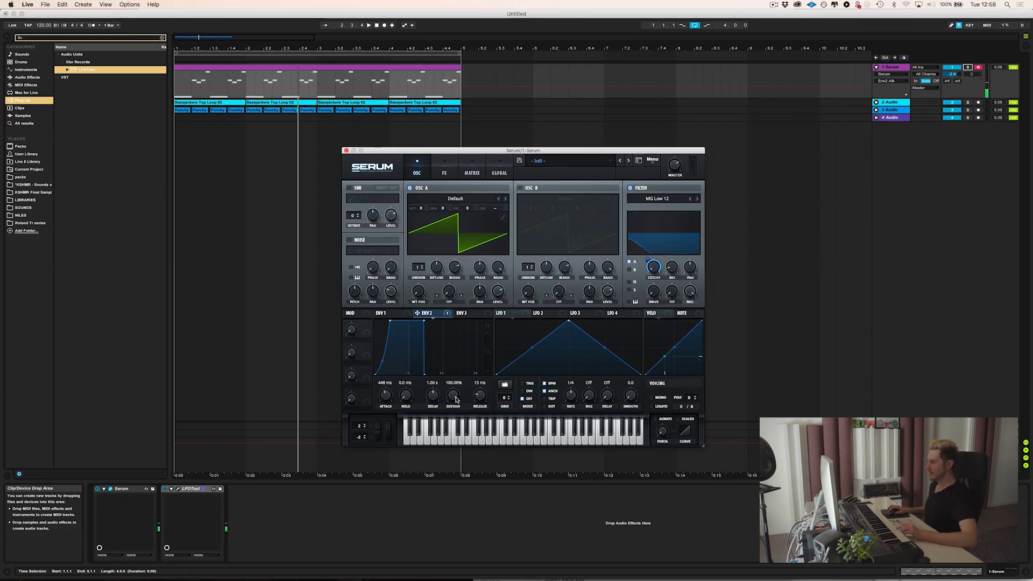
drag(455, 396, 481, 528)
drag(453, 397, 442, 265)
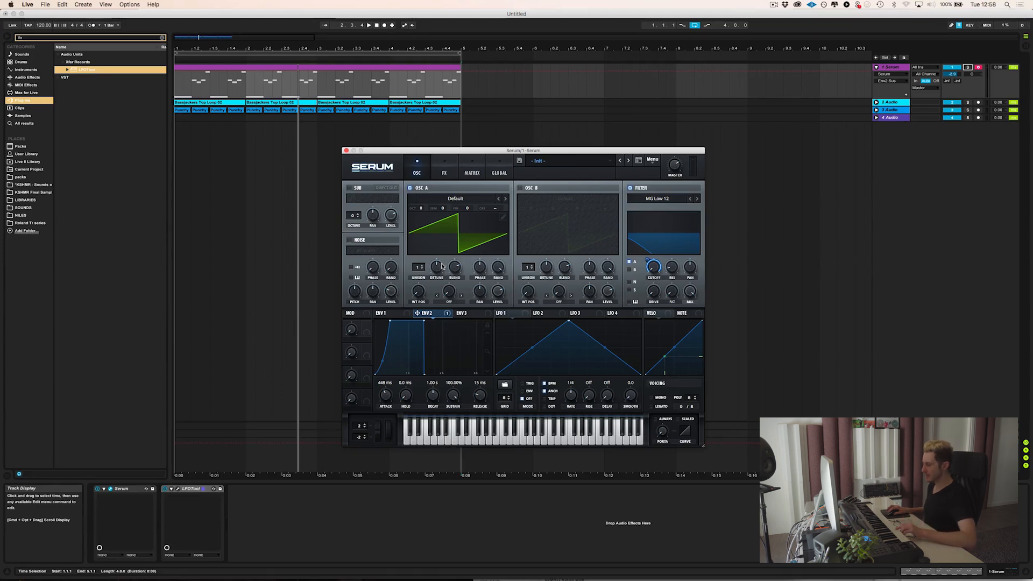
- Try envelope 2 with sustain at 0% and 59.21%, settling on 67.54% sustain with a 2.00 s decay
drag(435, 295, 447, 422)
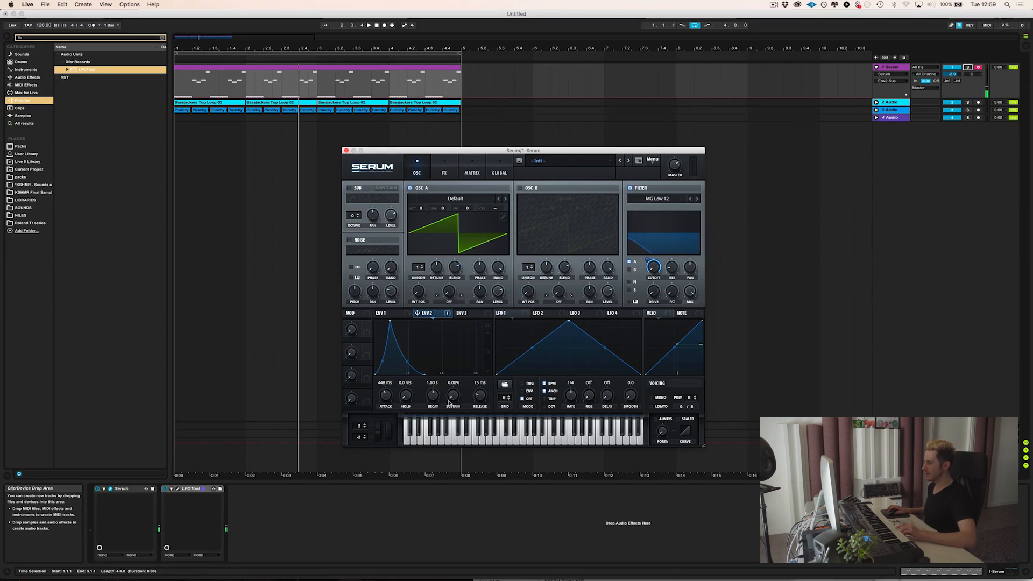
drag(452, 398, 461, 351)
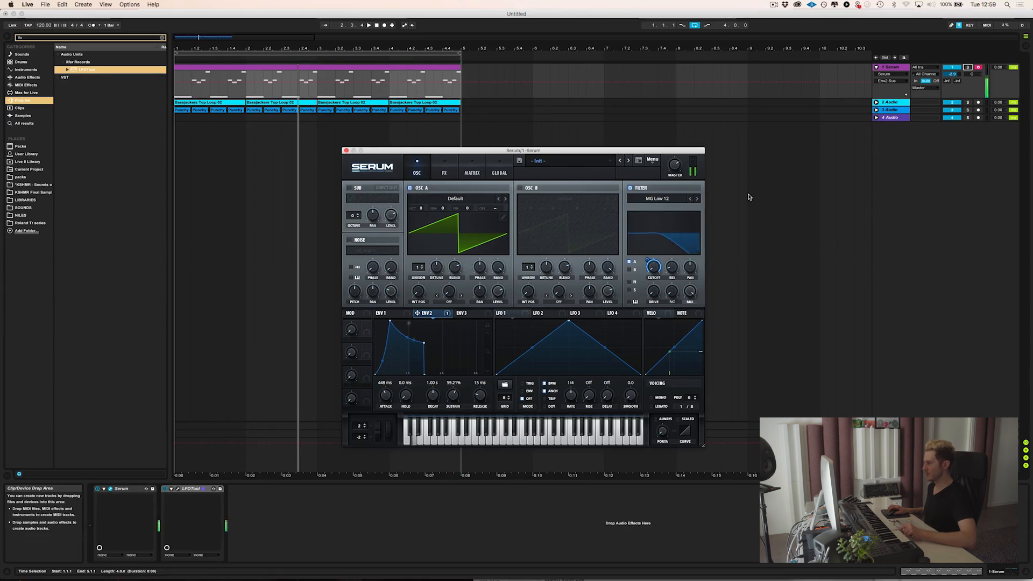
drag(449, 401, 452, 397)
drag(434, 400, 437, 394)
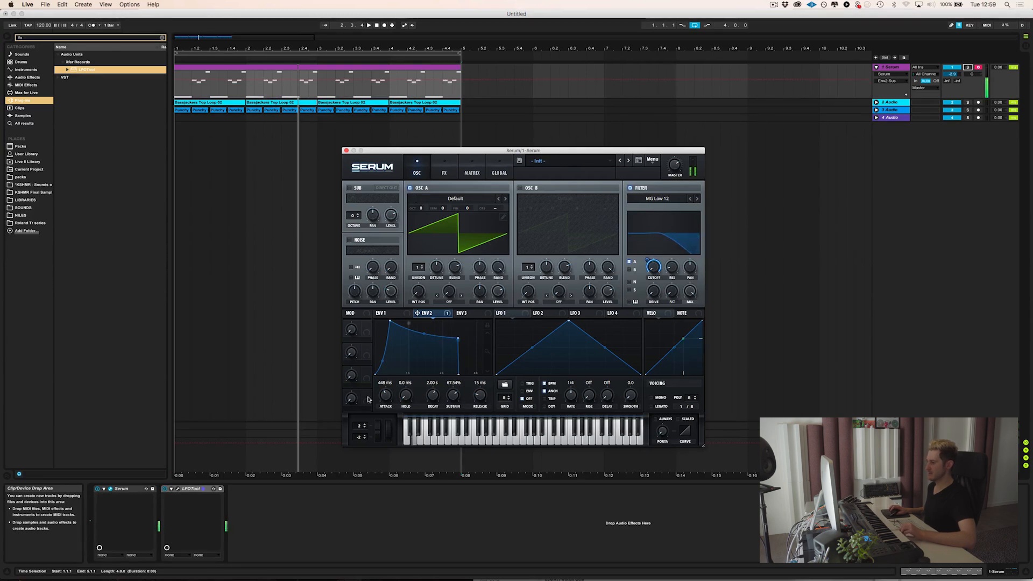
- Shape envelope 2 into a short pluck with 0.0 ms attack, 573 ms decay and 0% sustain
drag(391, 393, 385, 413)
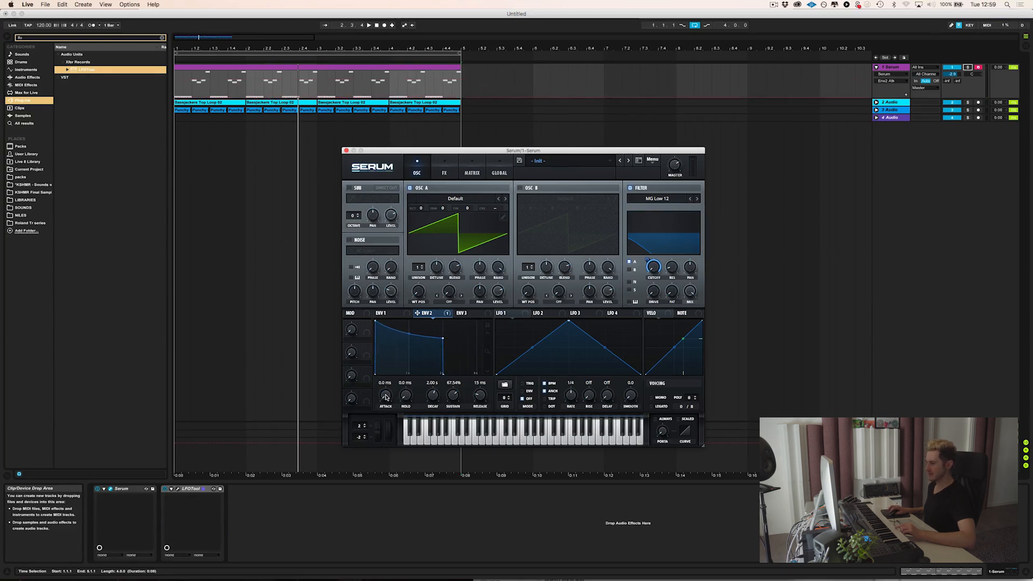
drag(451, 397, 431, 406)
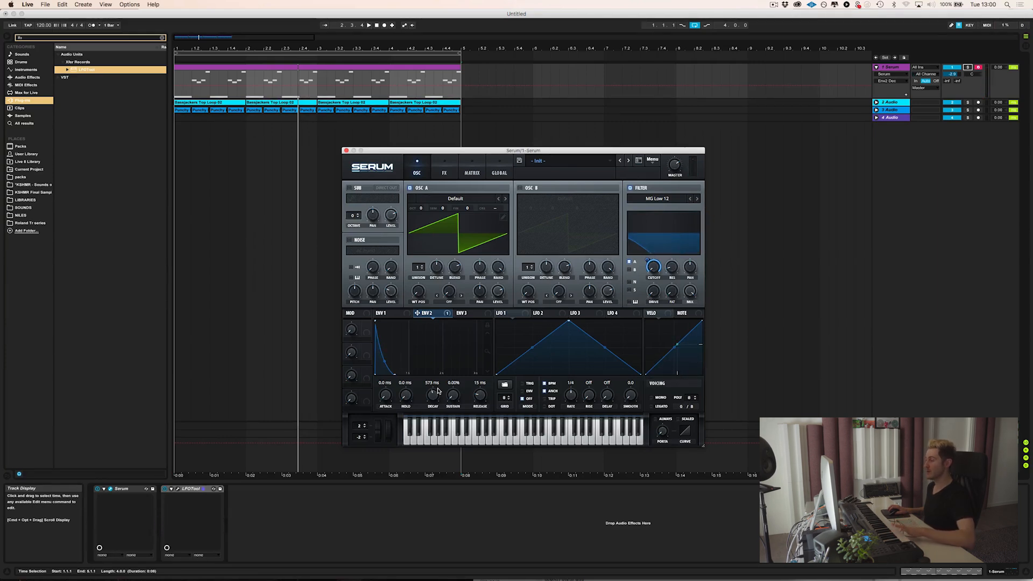
- Try a slower envelope 2 attack, raising it to 193 ms and on to 259 ms
click(386, 395)
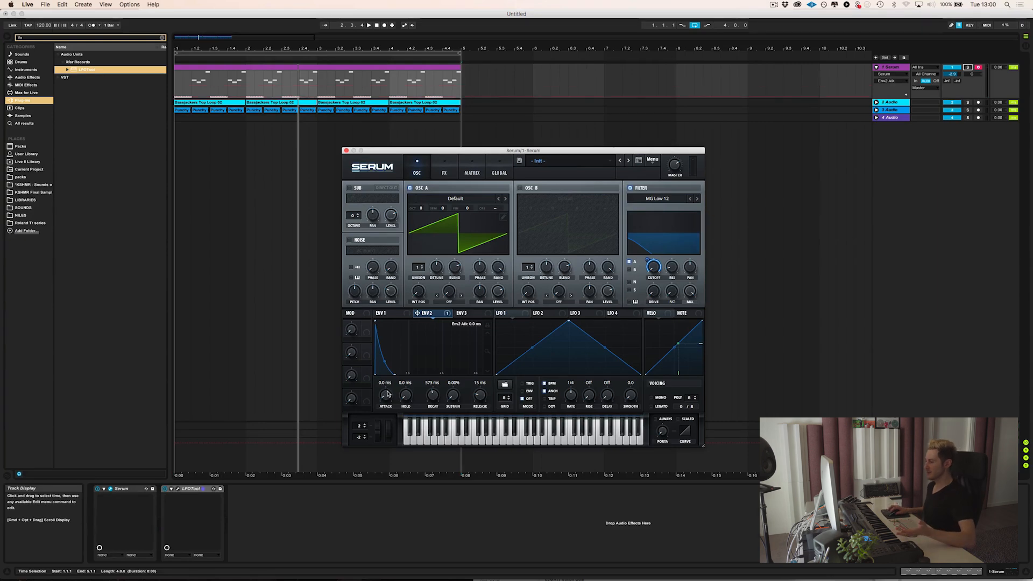
drag(391, 387, 392, 370)
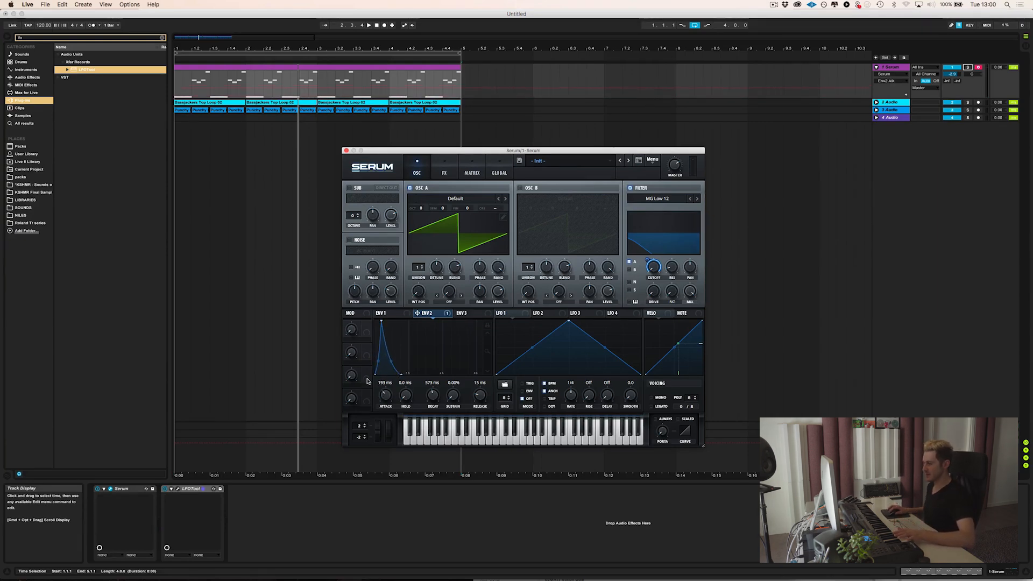
drag(386, 394, 386, 391)
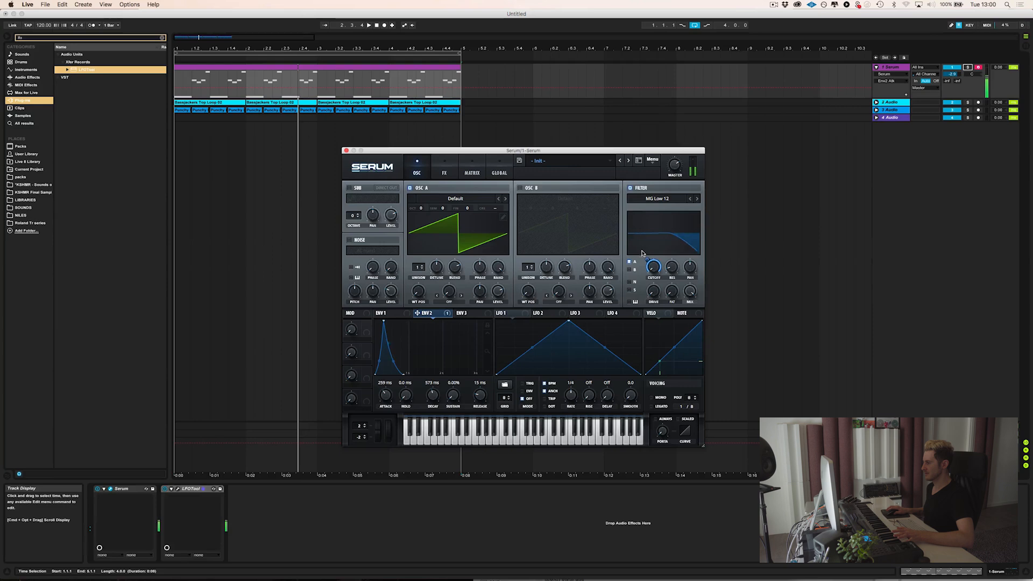
- Return envelope 2's attack to 0.0 ms and try smaller envelope modulation amounts on the filter cutoff
drag(651, 259, 647, 281)
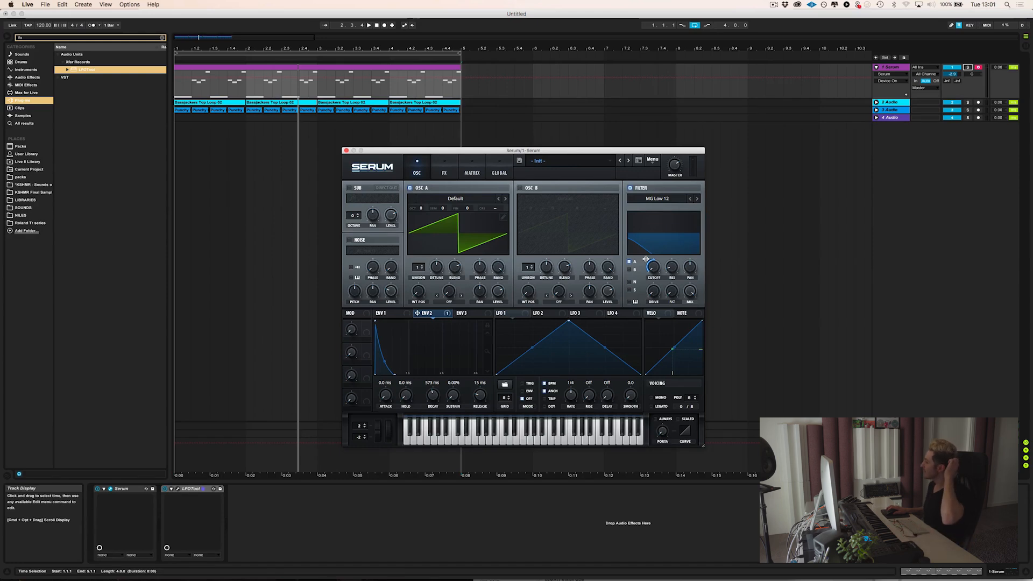
mouse_move(646, 260)
drag(646, 260, 645, 260)
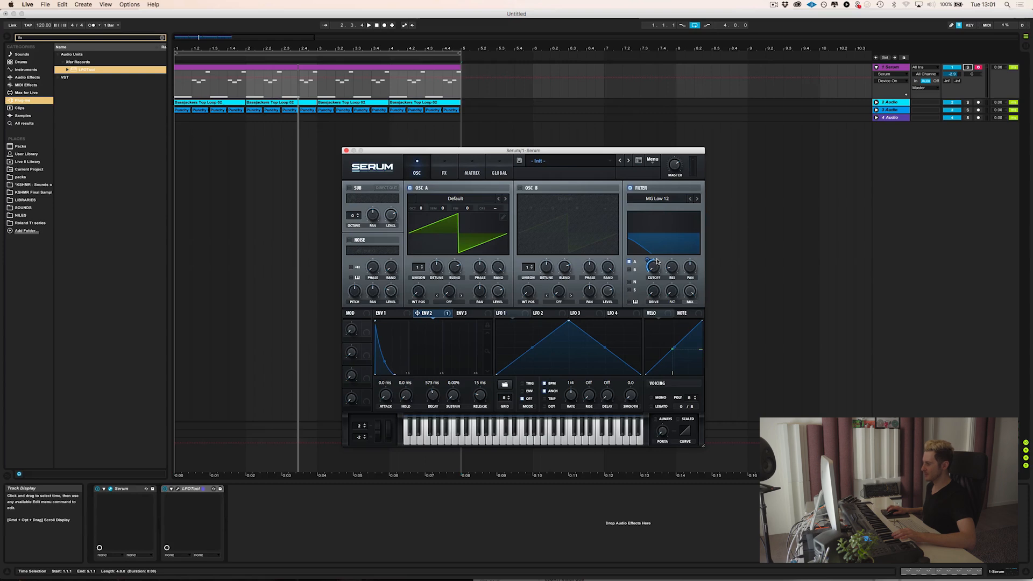
drag(647, 260, 651, 264)
mouse_move(654, 266)
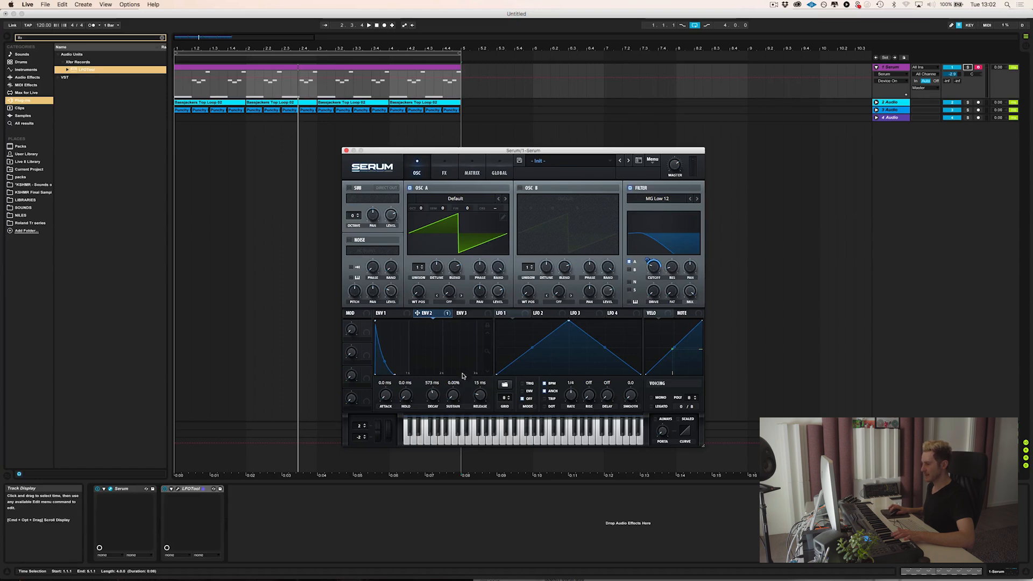
click(453, 396)
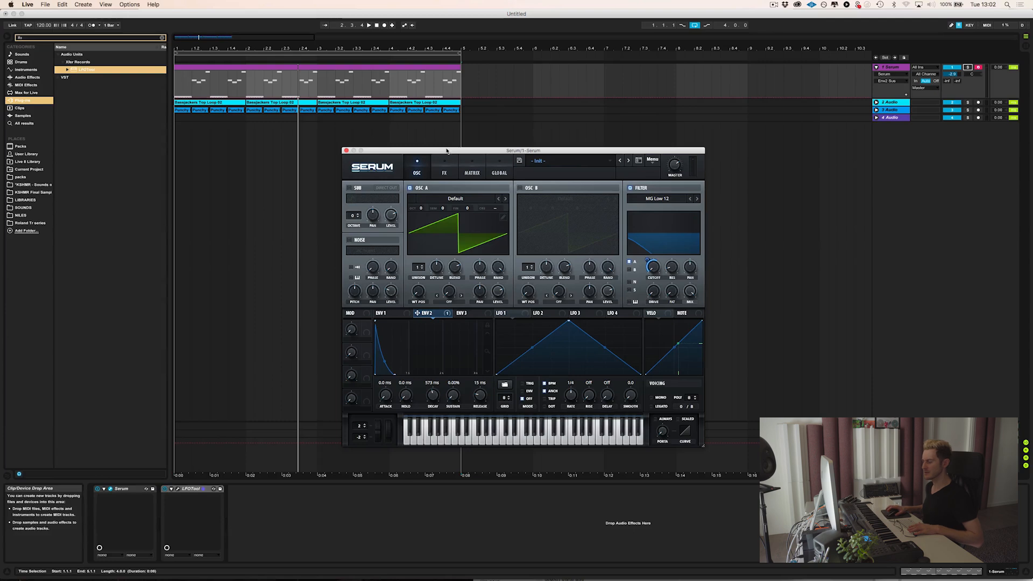
- Reset the synth to its init preset and play the looped section of the arrangement, stopping playback after a short listen
click(653, 161)
click(686, 202)
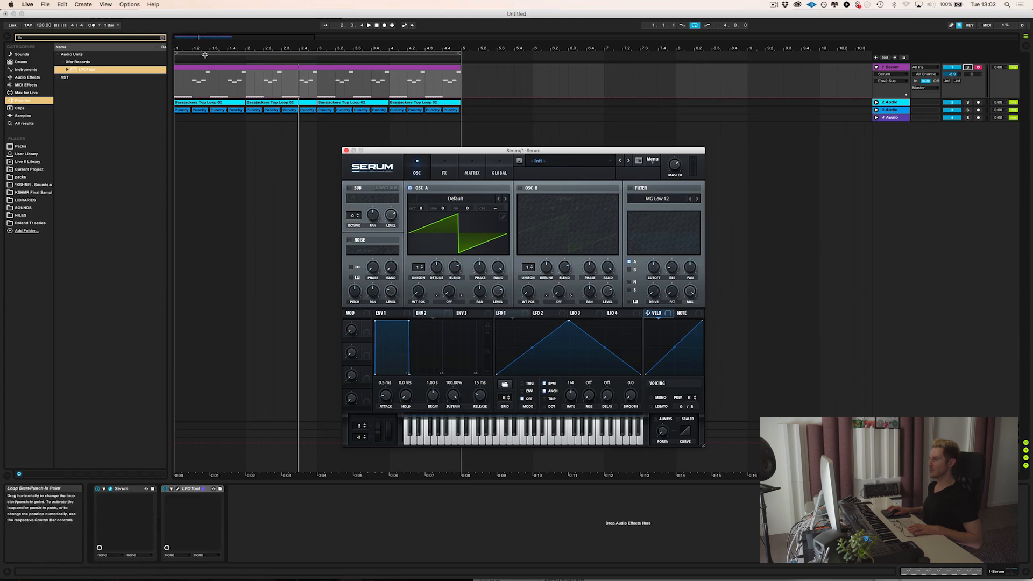
click(206, 52)
key(space)
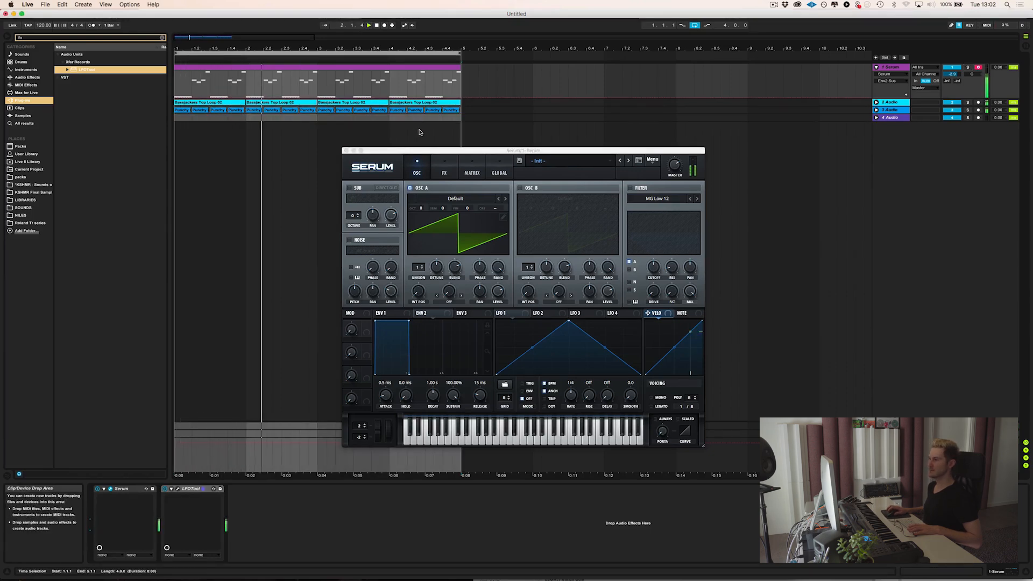
key(space)
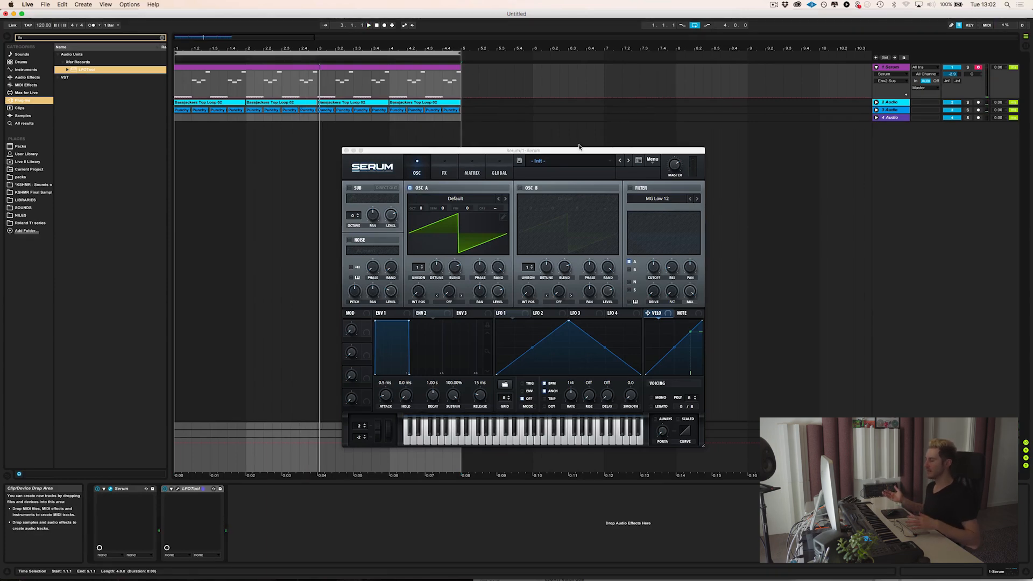
- Turn on the filter, change its type to MG Low 24 and lower the cutoff to 8 Hz
click(630, 188)
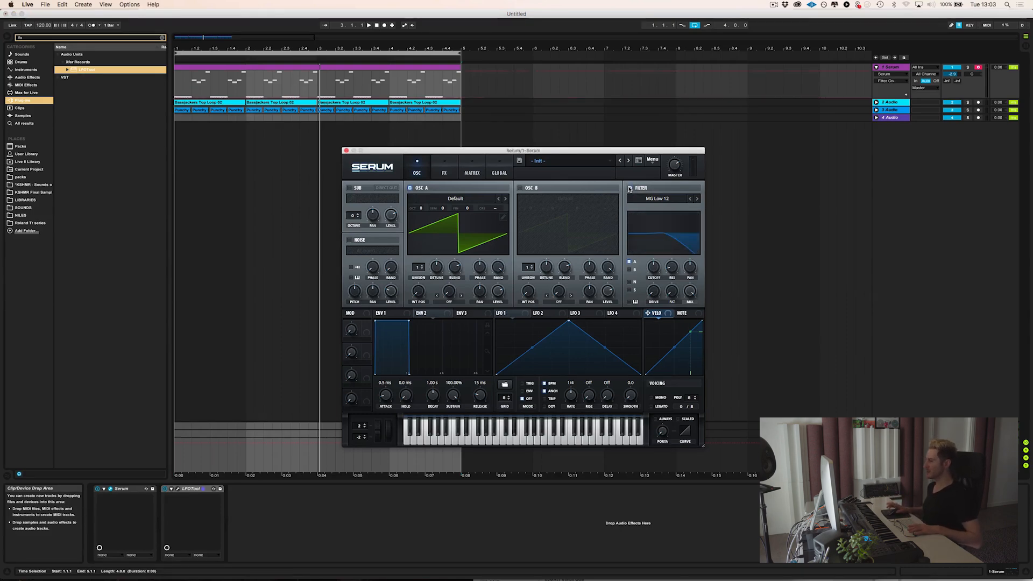
click(696, 199)
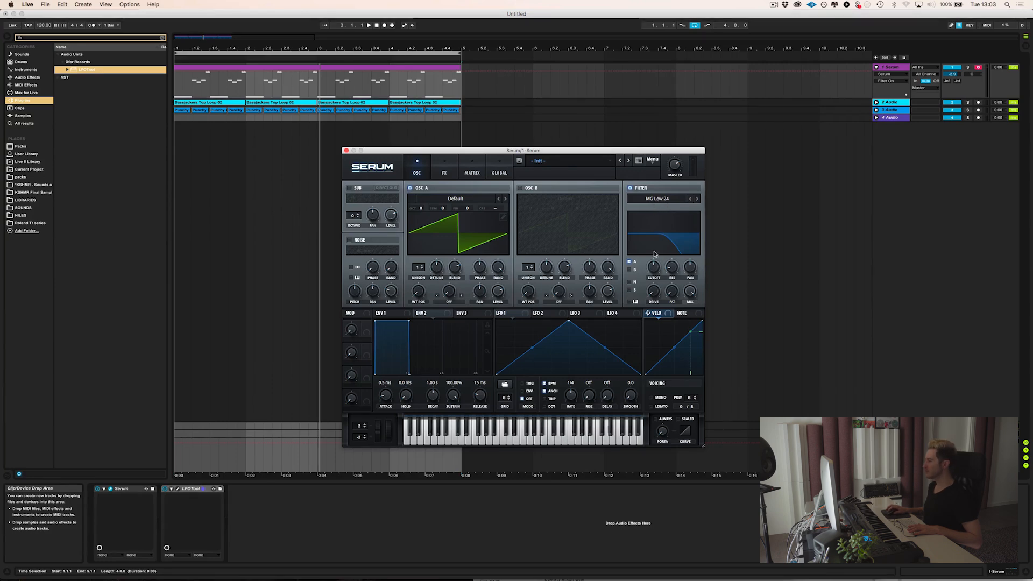
drag(653, 265, 643, 328)
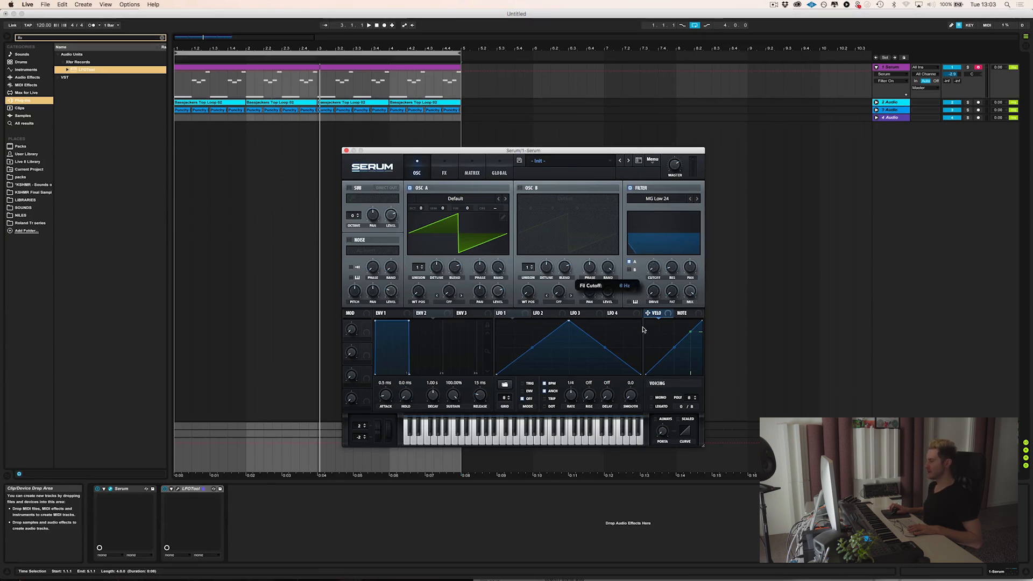
- Solo the Serum track and assign envelope 2 to modulate the filter cutoff
click(967, 67)
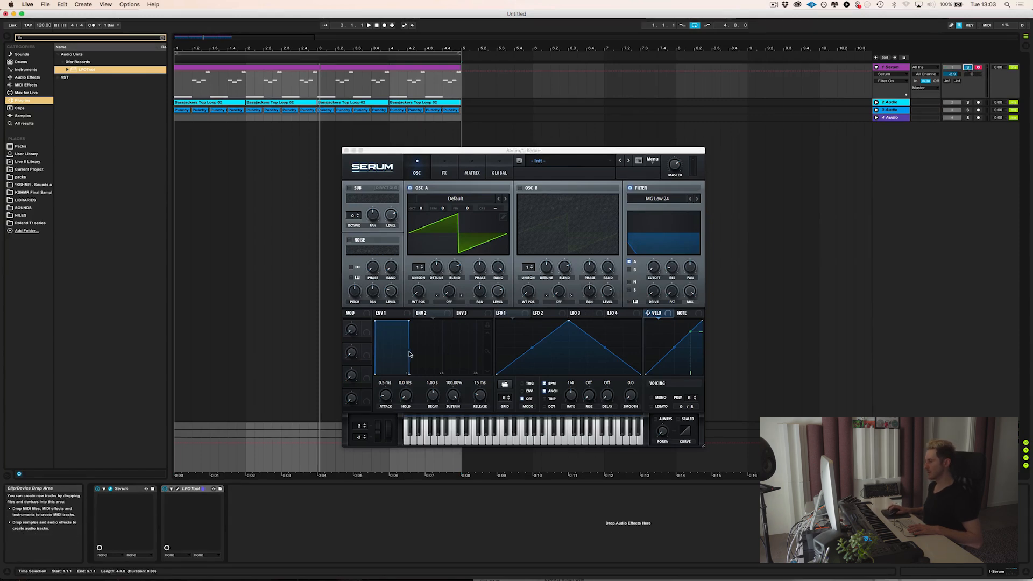
click(425, 317)
drag(417, 313, 656, 269)
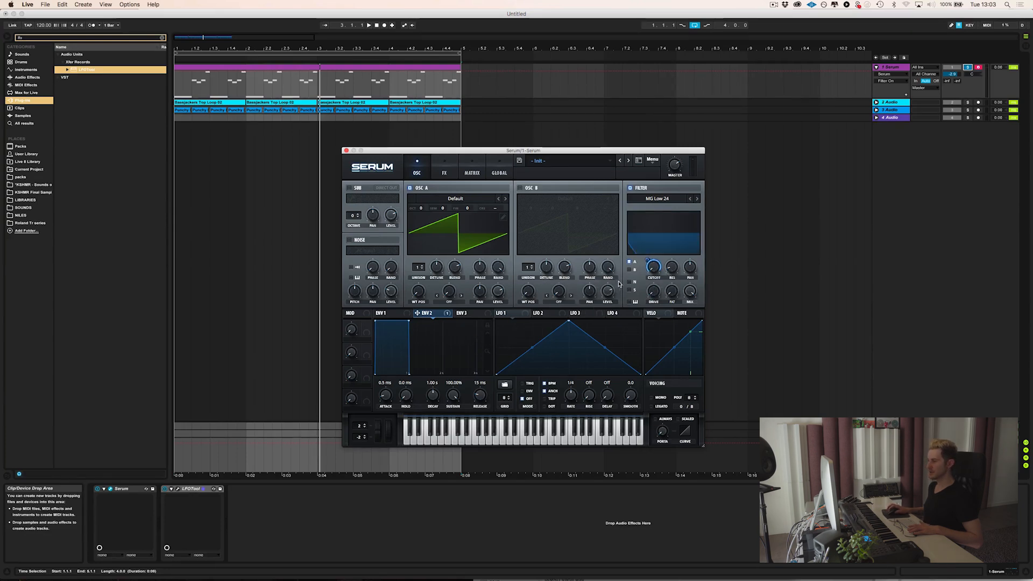
- Set envelope 2's sustain to 0% and attack to 0.0 ms, and play the loop to hear the result
drag(453, 395, 437, 474)
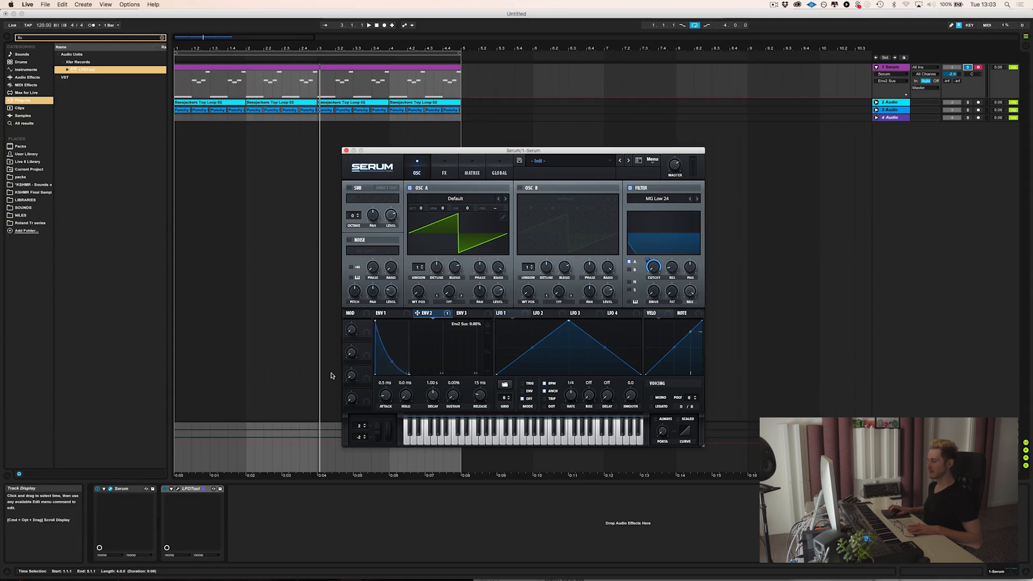
drag(384, 398, 392, 400)
key(space)
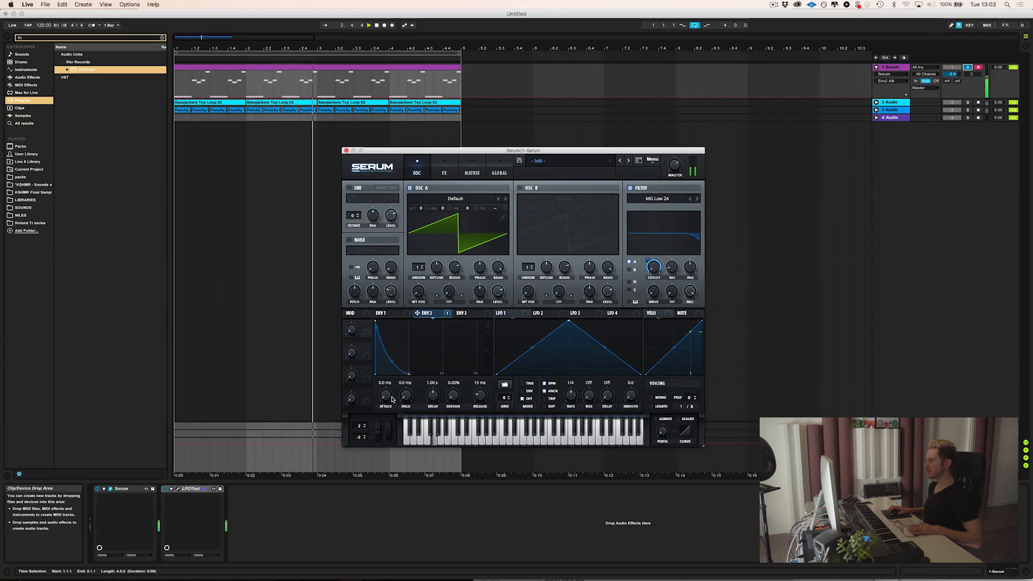
- Switch on the LFOTool effect on the Serum track and open its plug-in window
click(166, 491)
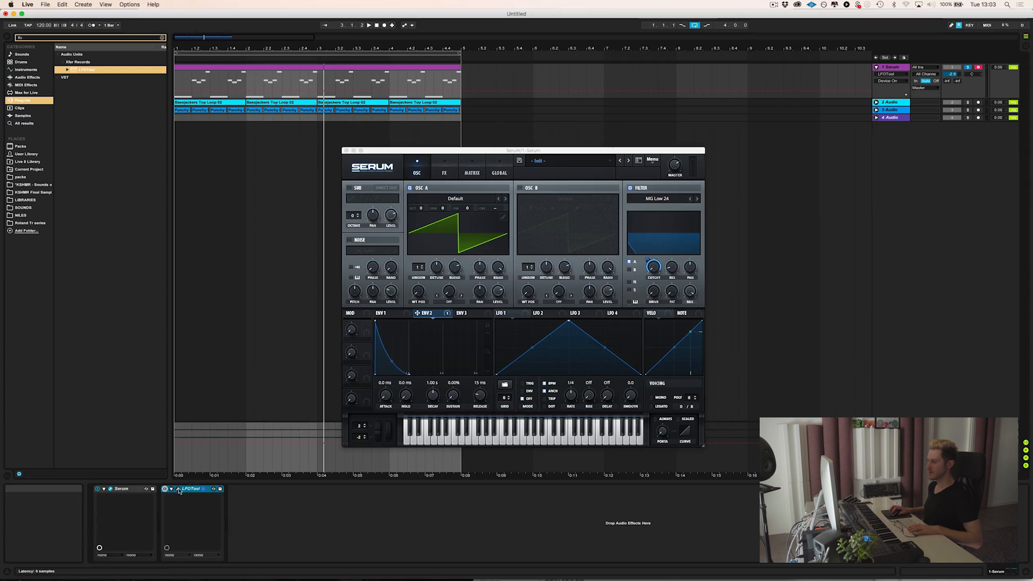
click(179, 489)
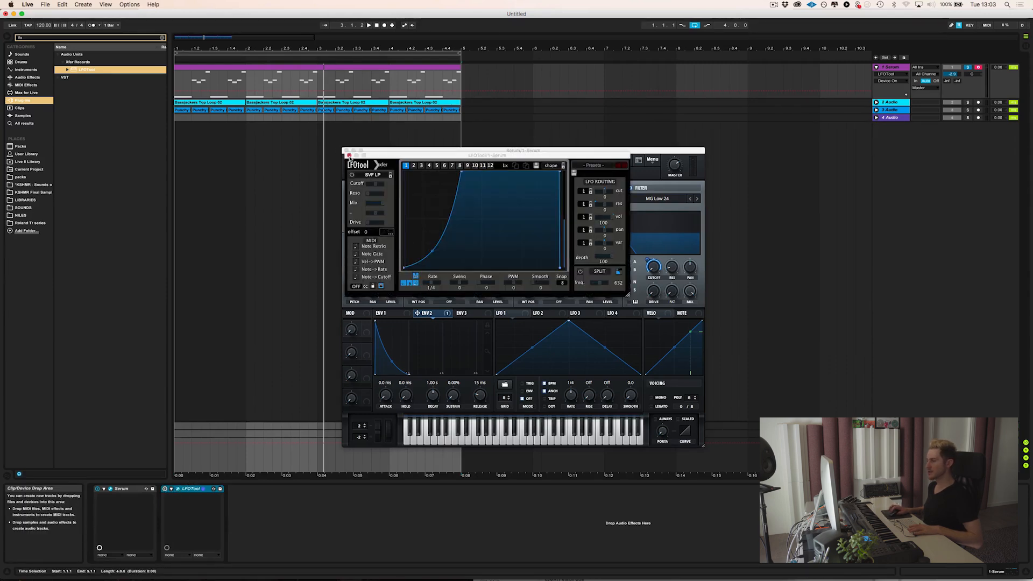
- Close the LFOTool window, turn on the noise oscillator with the AC hum1 sample, and play the loop
click(349, 156)
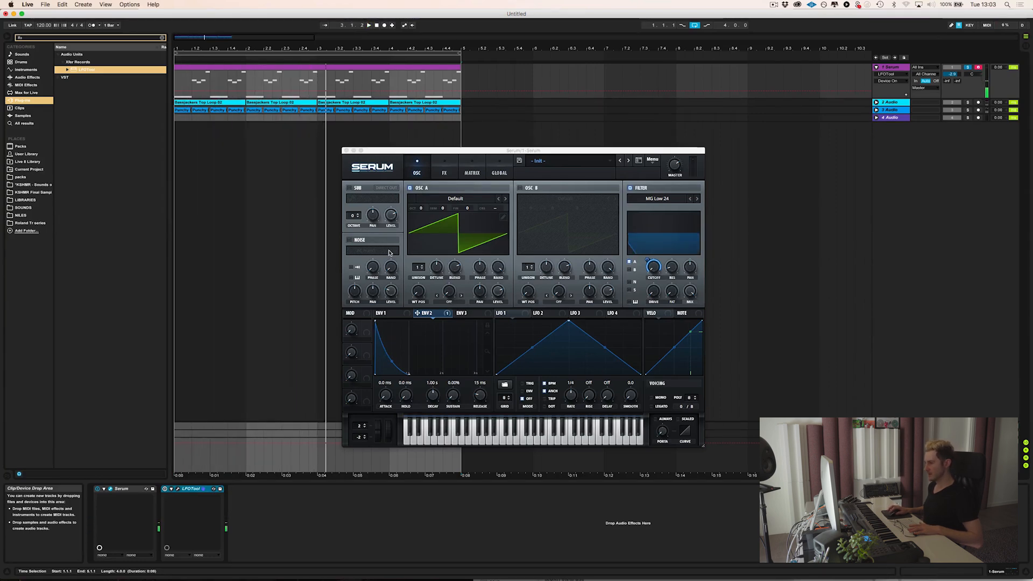
click(350, 240)
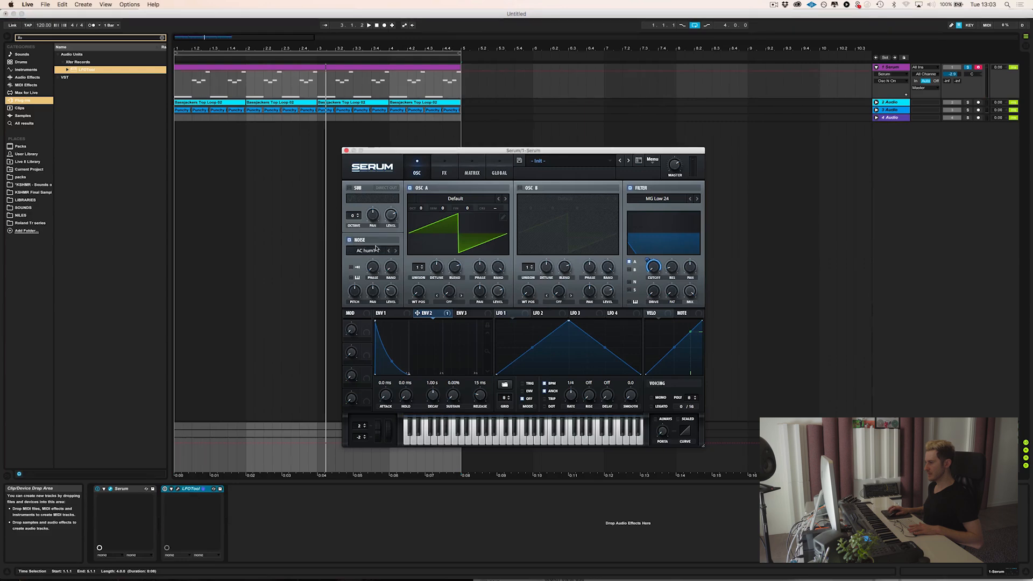
mouse_move(392, 275)
key(space)
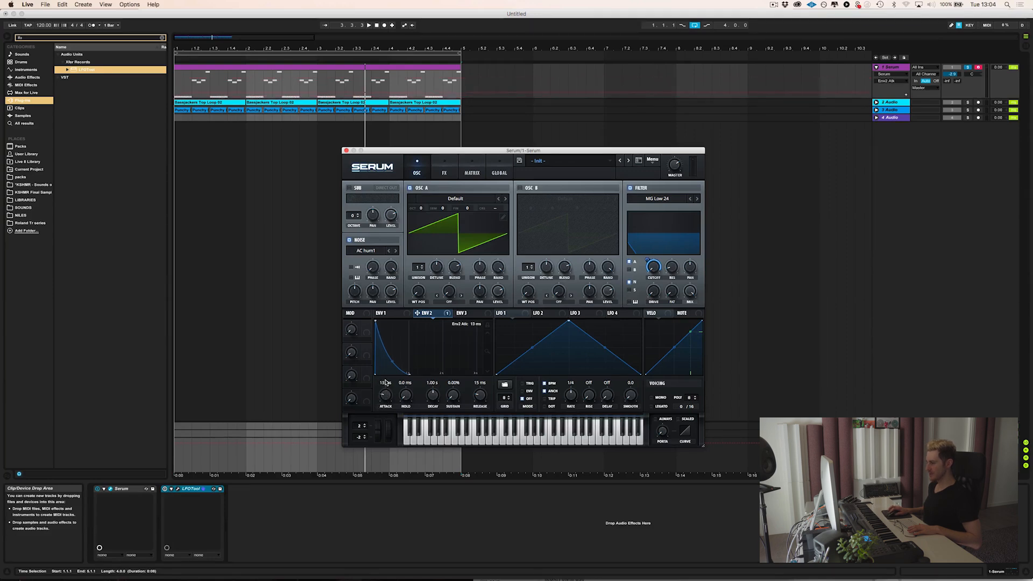
- Raise envelope 2's attack to 22 ms and adjust the noise level to 50% while the loop plays
drag(386, 381, 389, 399)
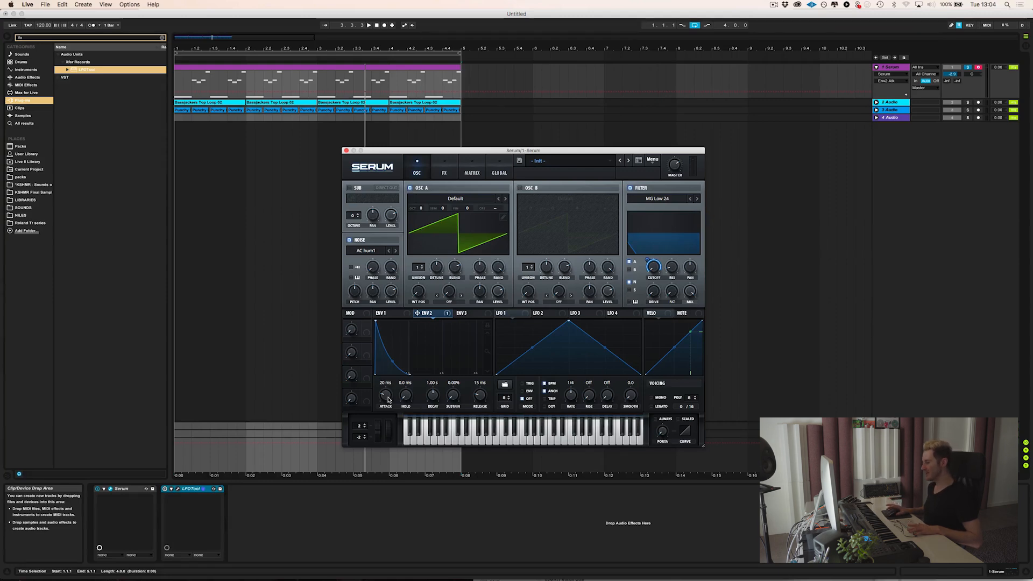
key(space)
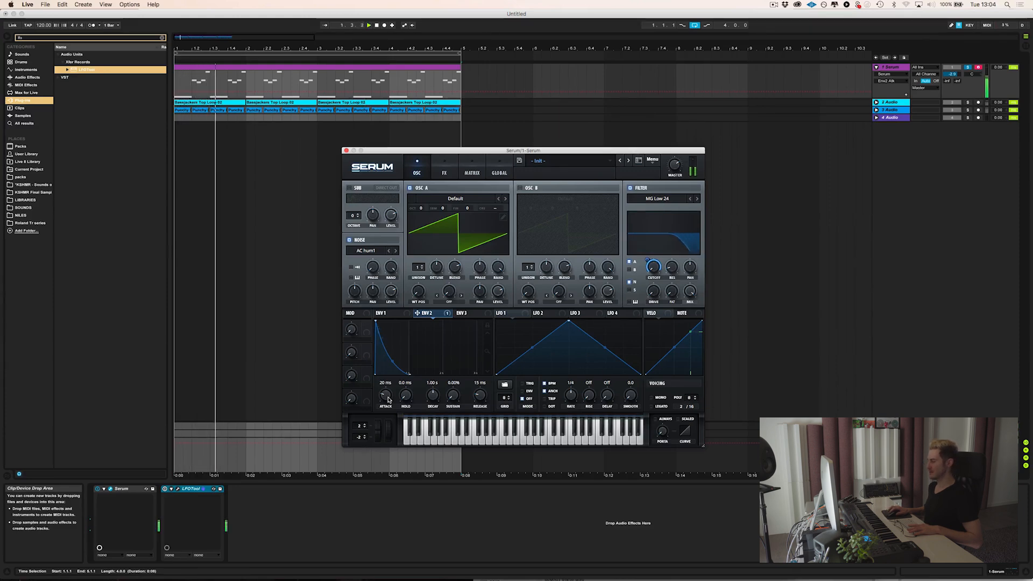
drag(391, 293, 393, 302)
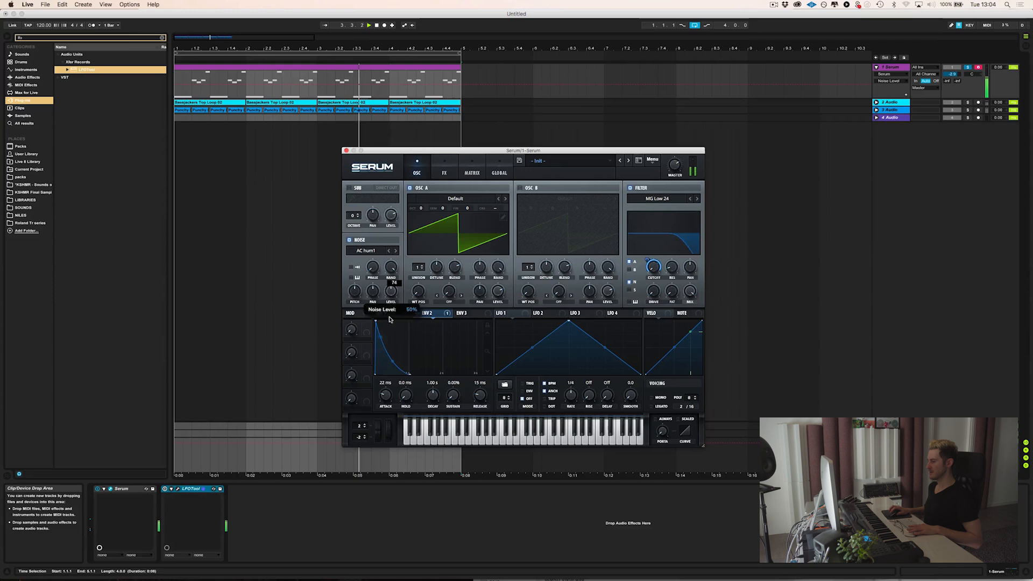
- Shorten envelope 2's decay to 290 ms and adjust its modulation amount on the filter cutoff
drag(433, 397, 433, 408)
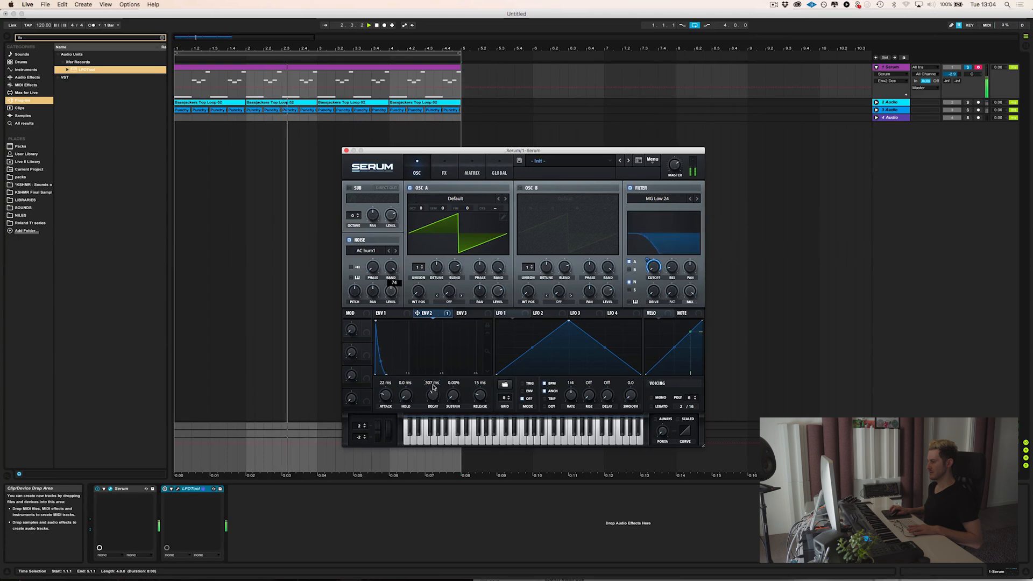
drag(433, 402, 433, 404)
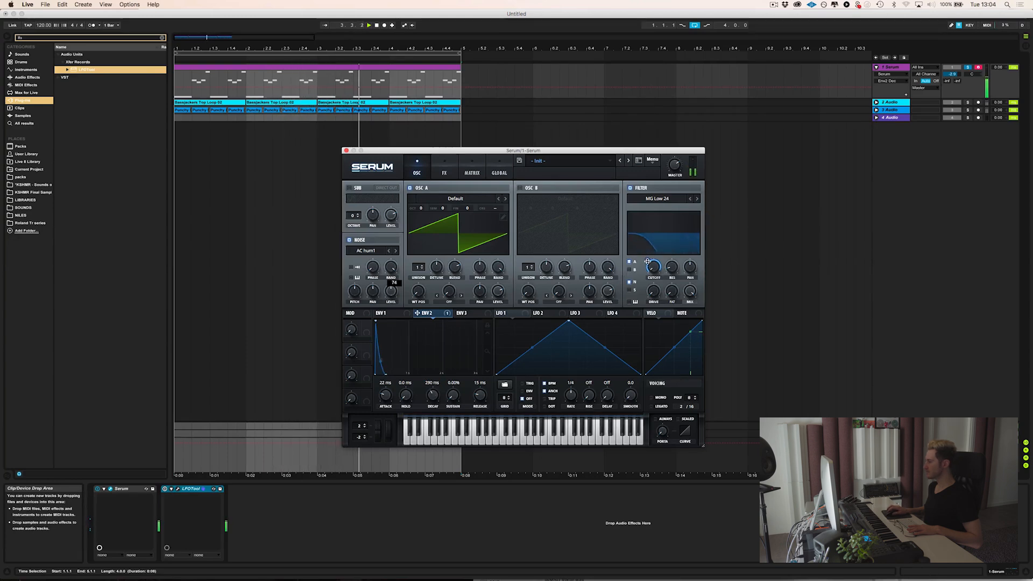
mouse_move(647, 262)
drag(647, 261, 646, 269)
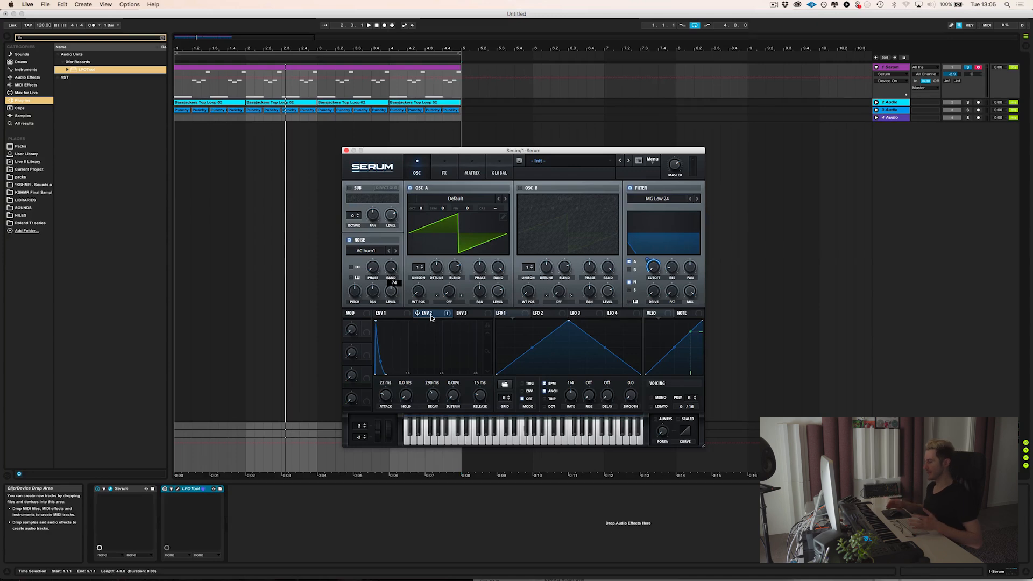
- Bypass the envelope 2 modulator on the filter cutoff and sweep the cutoff by hand during playback
right_click(653, 267)
click(710, 292)
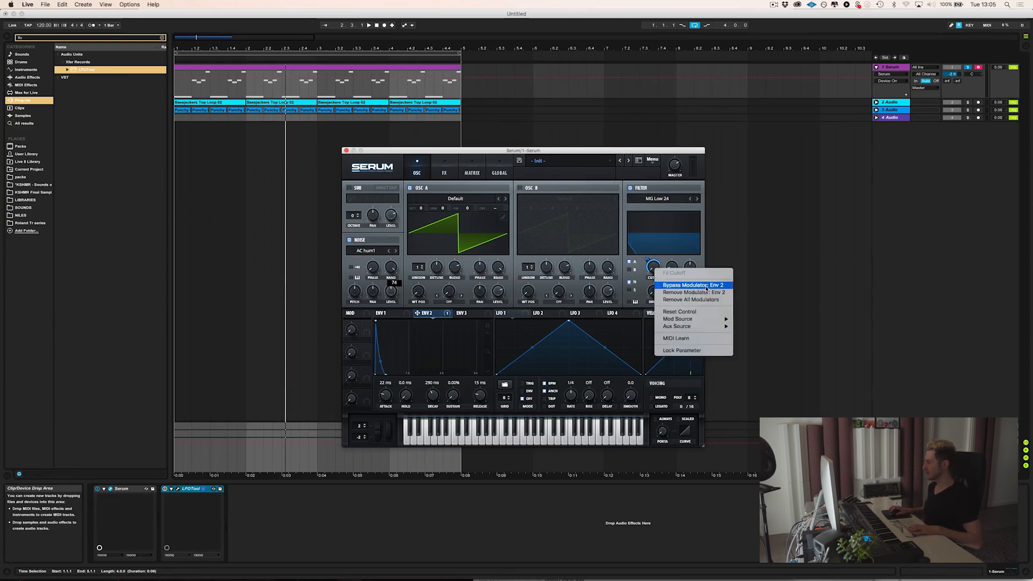
key(space)
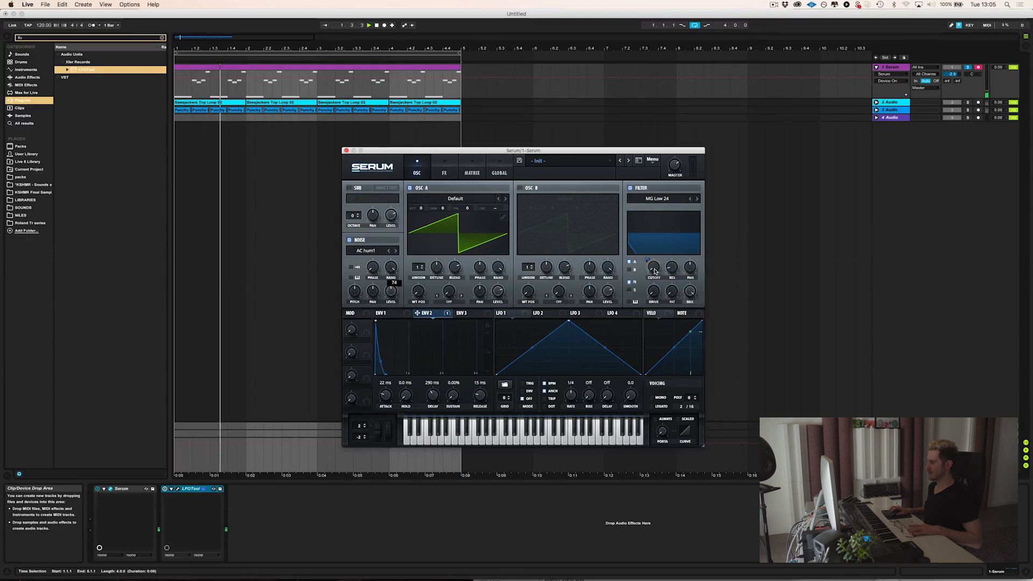
drag(654, 269, 664, 236)
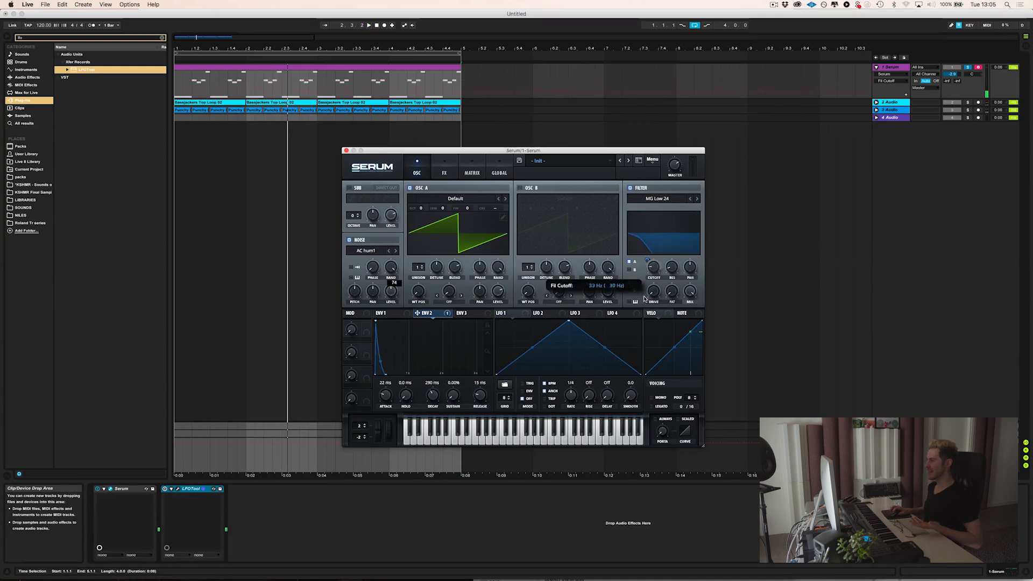
- Re-enable envelope 2's modulation of the filter cutoff and play the loop to compare
right_click(654, 270)
click(653, 269)
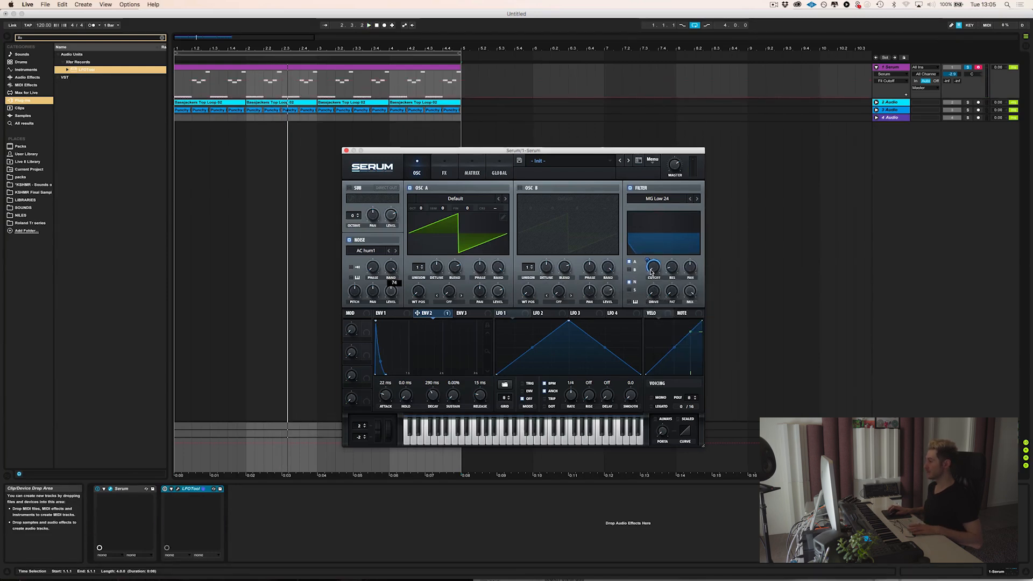
key(space)
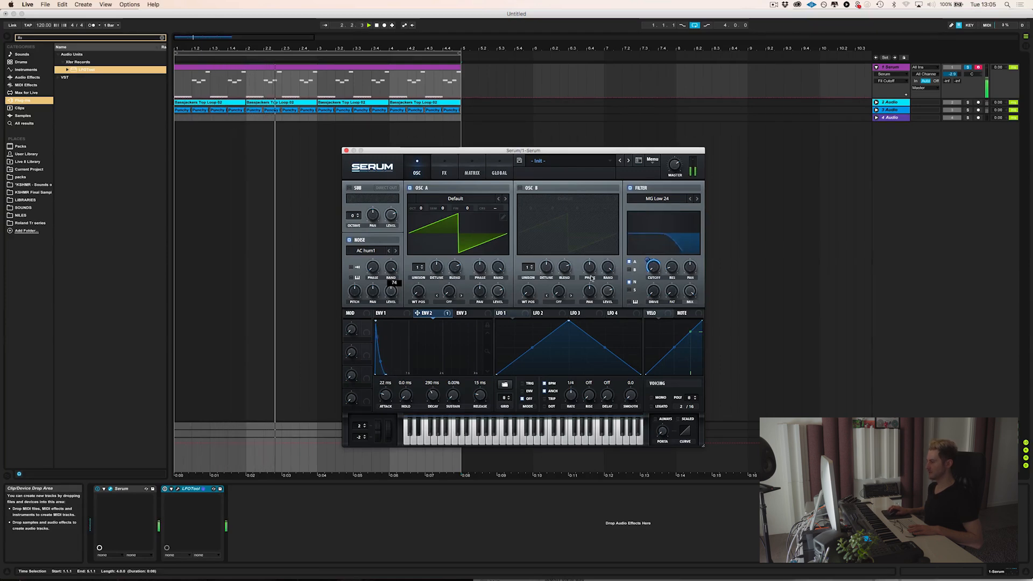
- Switch on the LFOTool effect, unsolo the Serum track, and play all tracks while adjusting Serum's master volume
click(163, 490)
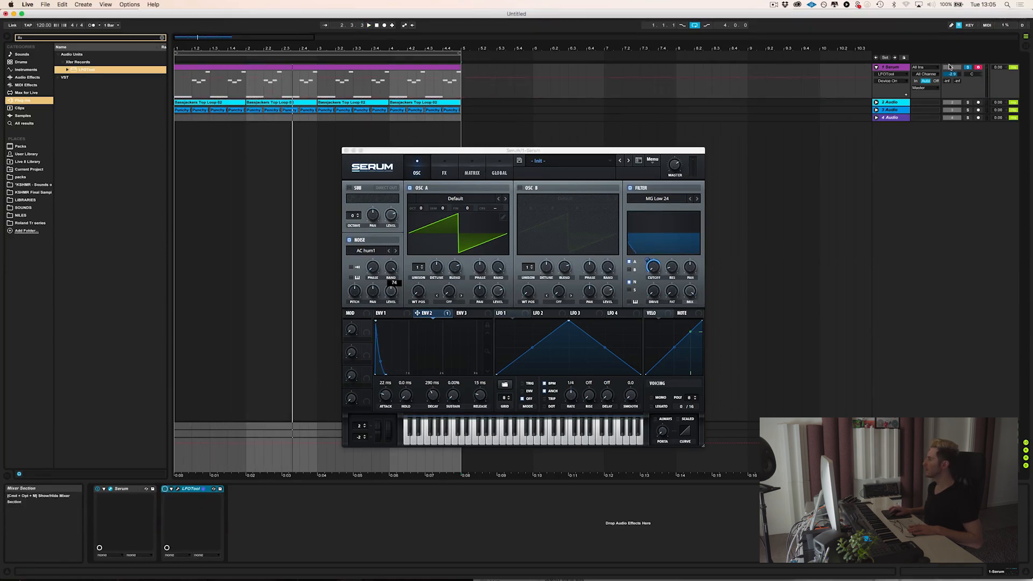
click(969, 68)
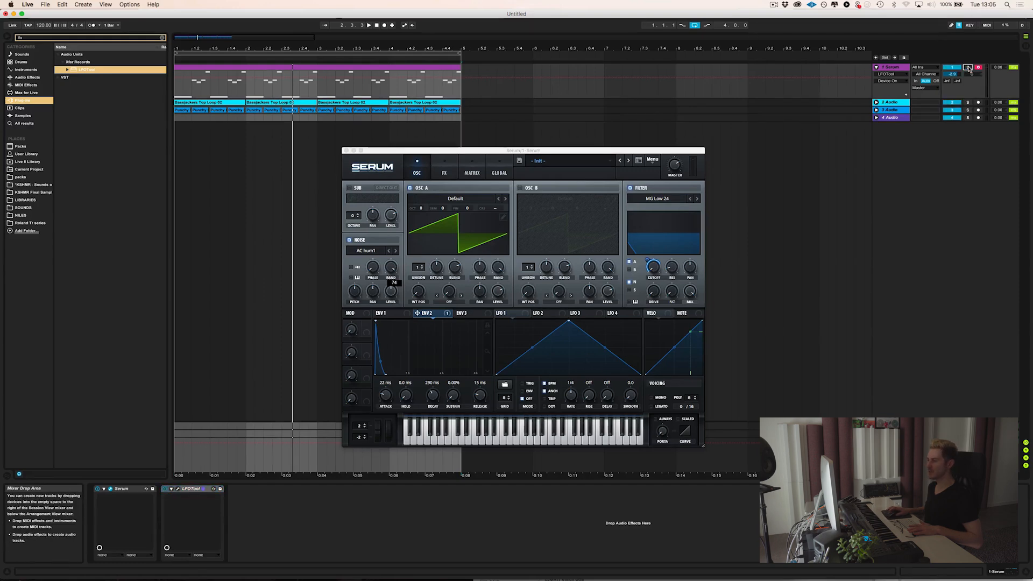
key(space)
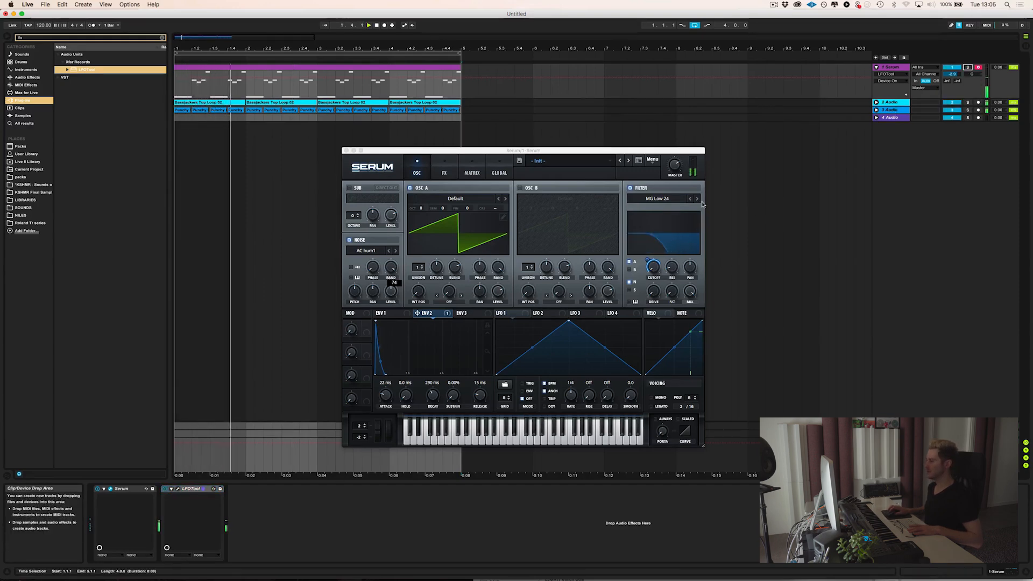
click(674, 164)
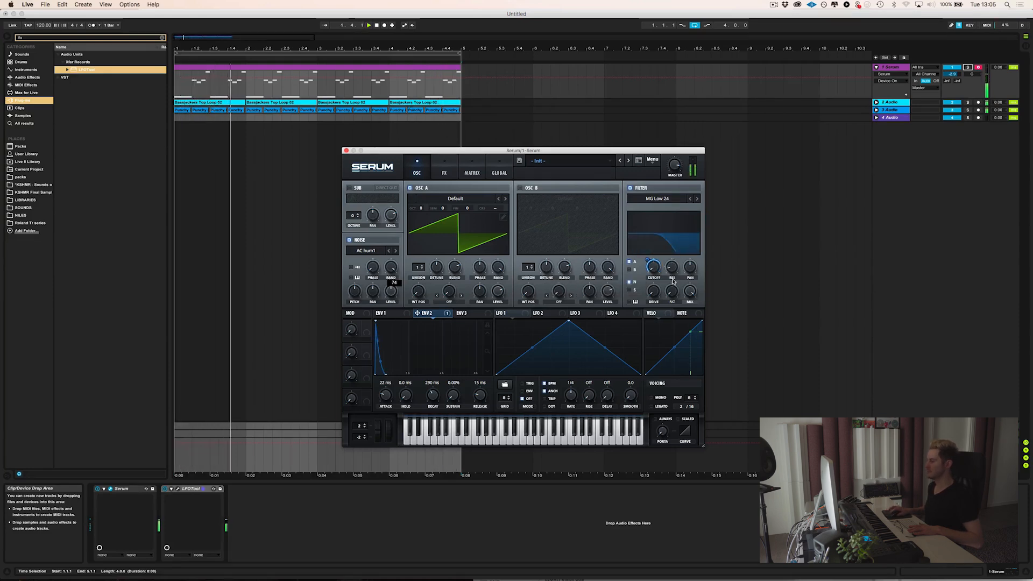
key(space)
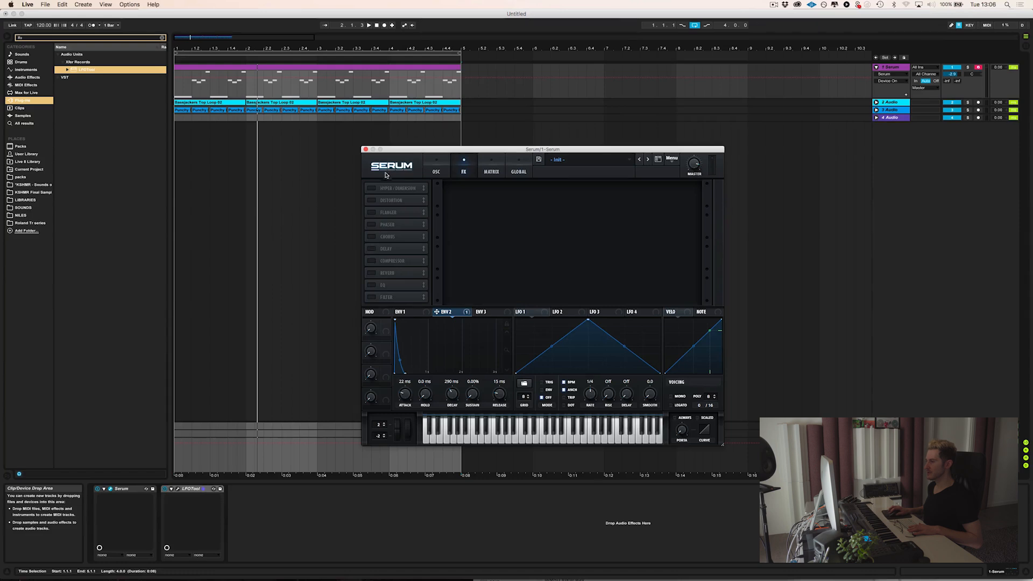
- Turn on Serum's Hyper/Dimension effect and set the Dimension mix to 47% while the loop plays
click(371, 187)
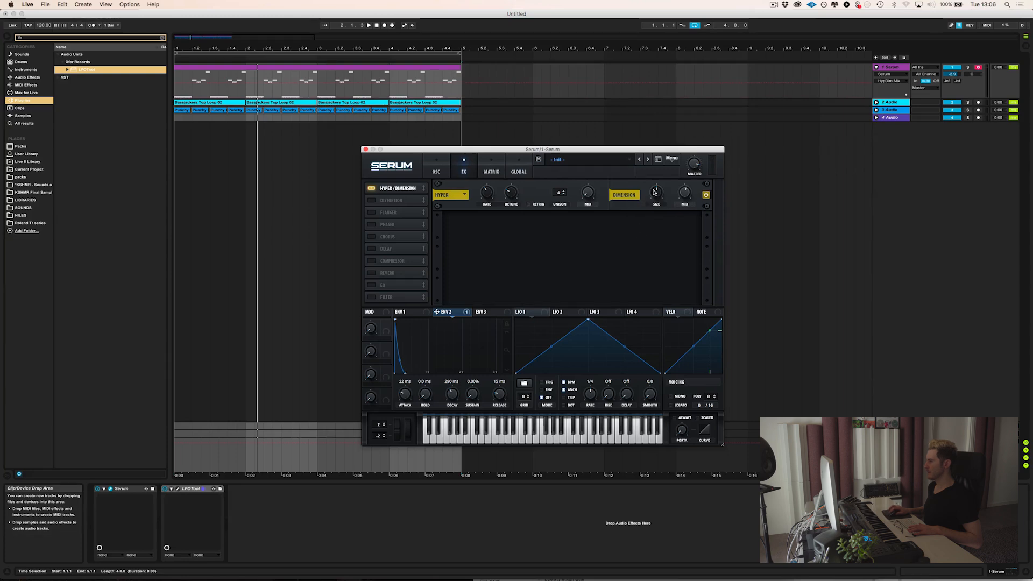
key(space)
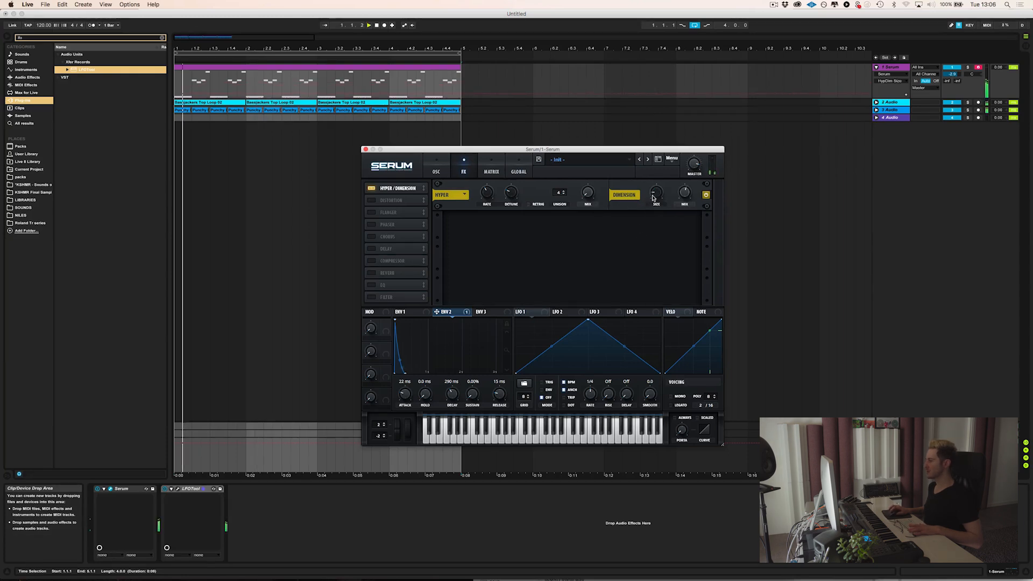
drag(688, 199, 688, 198)
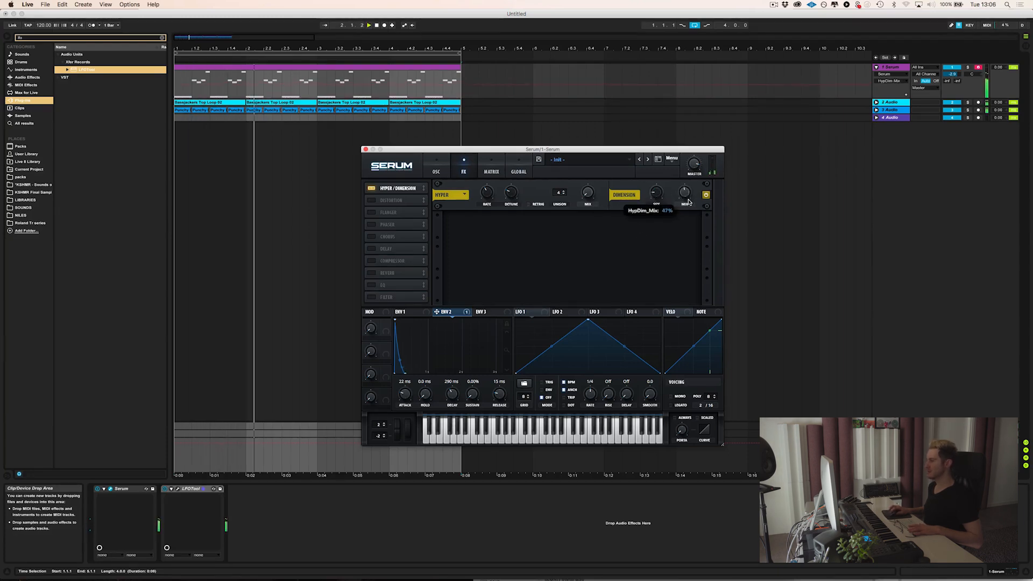
- Turn on Serum's compressor, enable its multiband mode, and play the loop to hear it
click(403, 263)
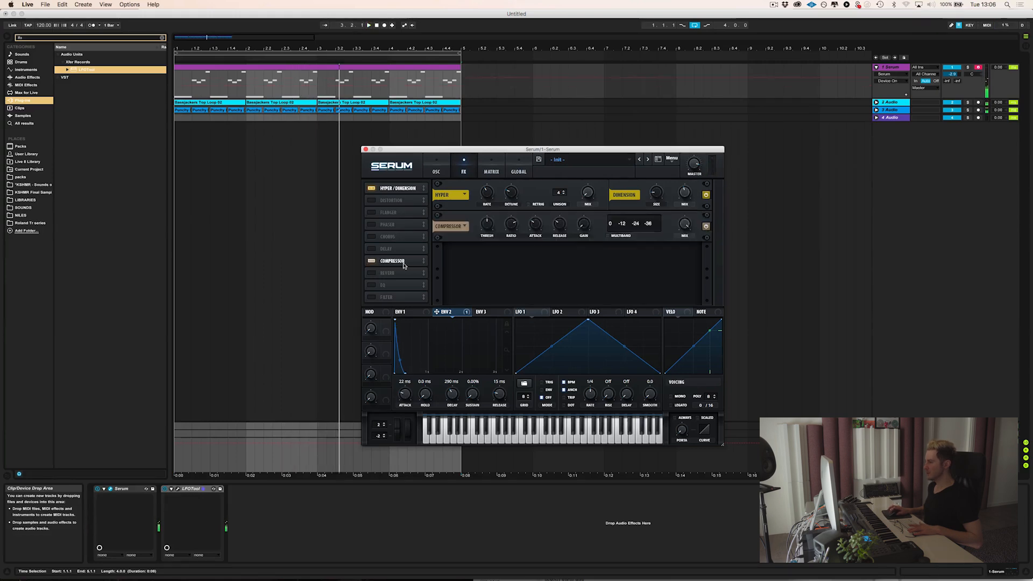
click(609, 237)
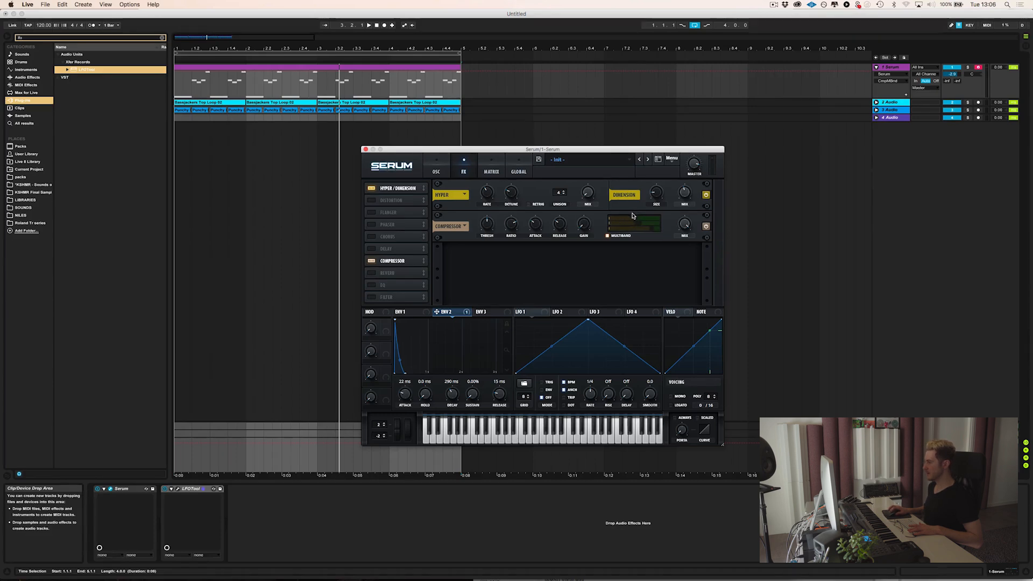
drag(637, 226, 640, 226)
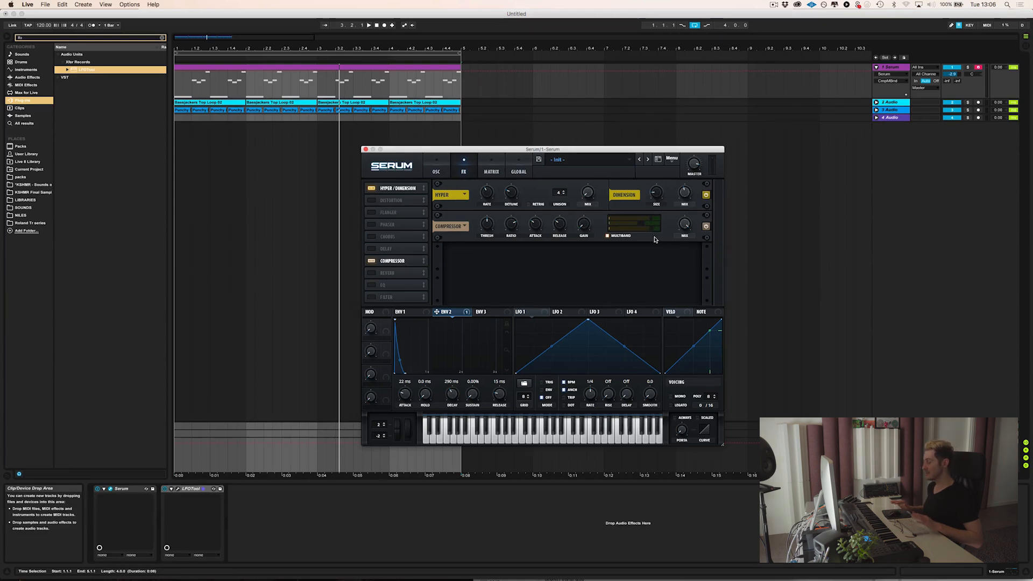
key(space)
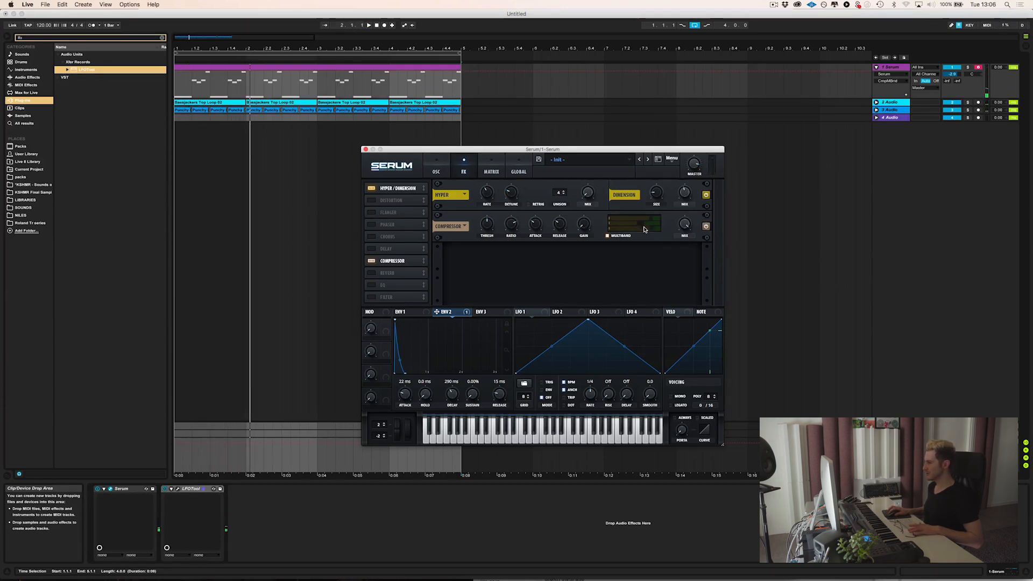
key(space)
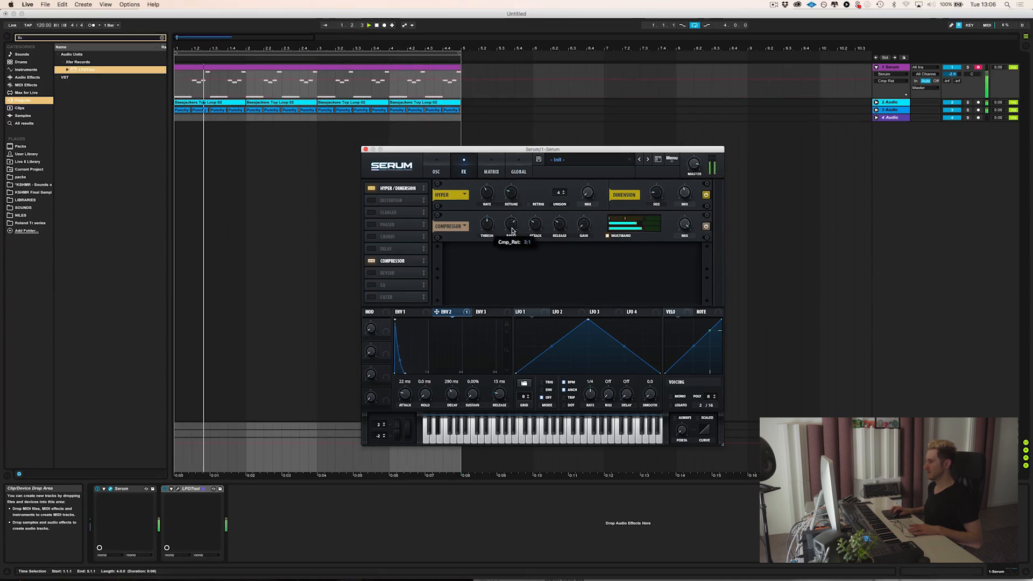
- Adjust the compressor's mix and multiband band levels, and fine-tune the Dimension mix during playback
drag(681, 225, 647, 231)
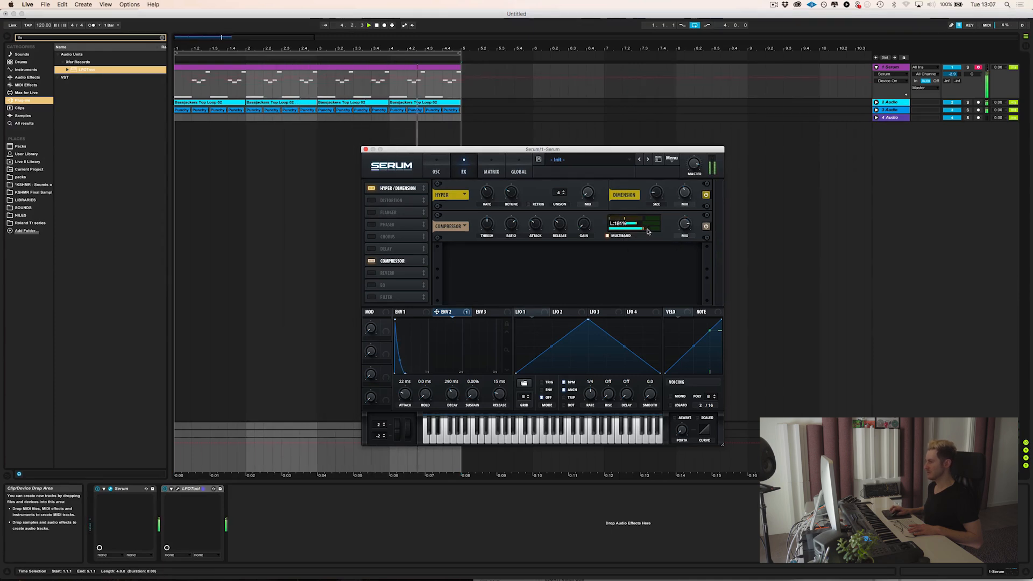
drag(642, 225, 640, 219)
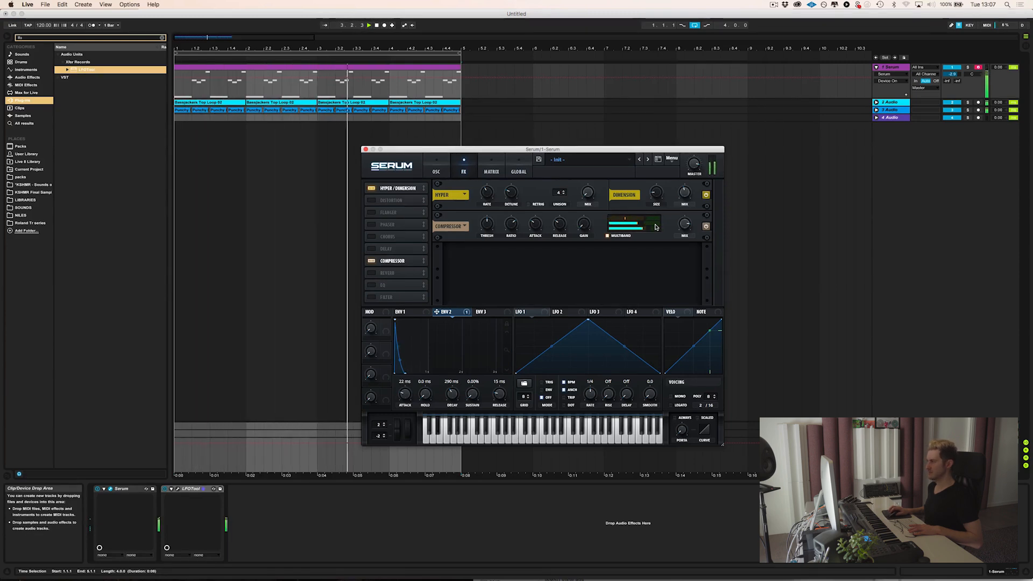
drag(682, 194, 681, 200)
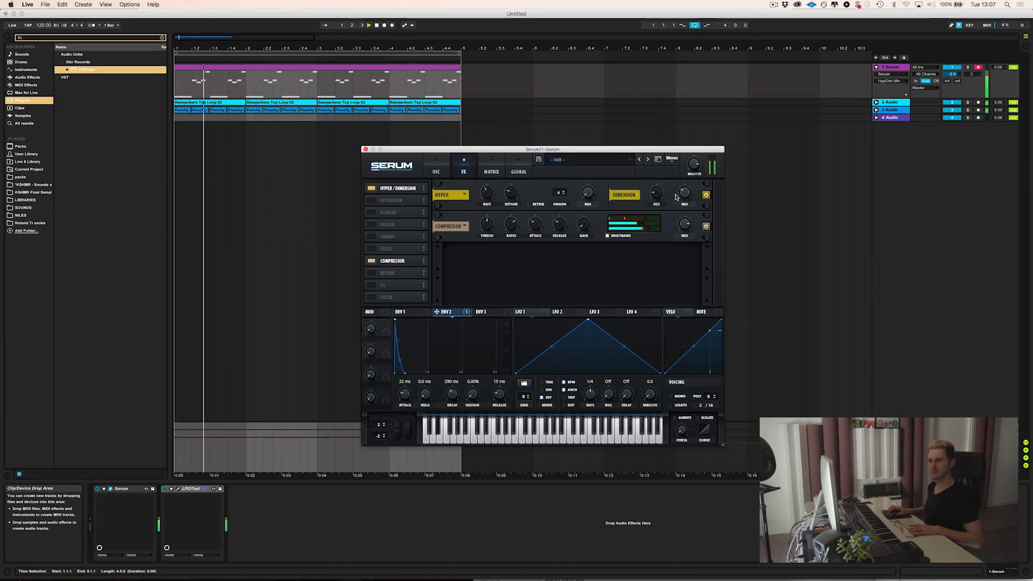
- Turn on Serum's reverb effect in Hall mode and adjust its high cut and low cut
click(380, 275)
click(465, 258)
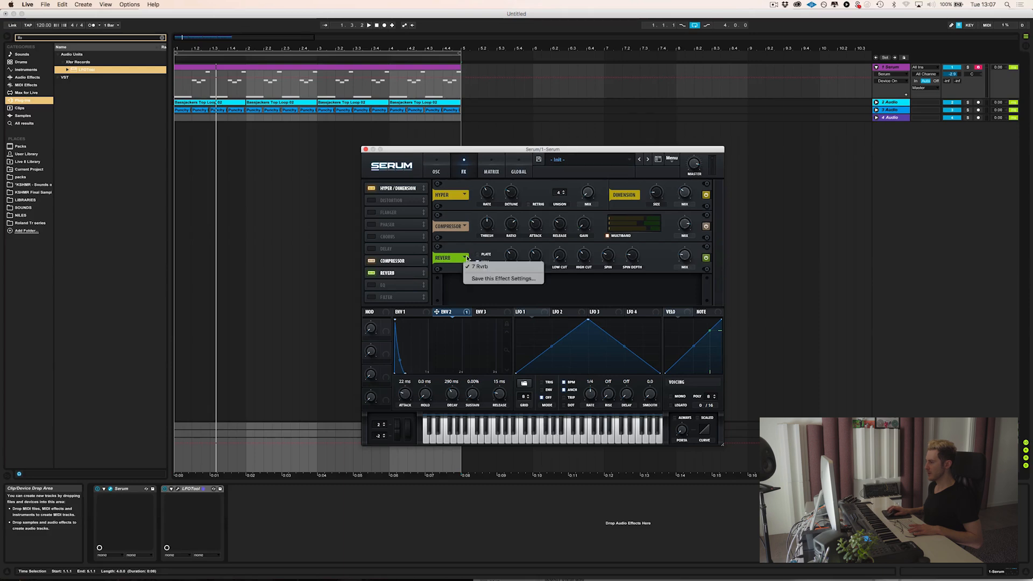
click(492, 288)
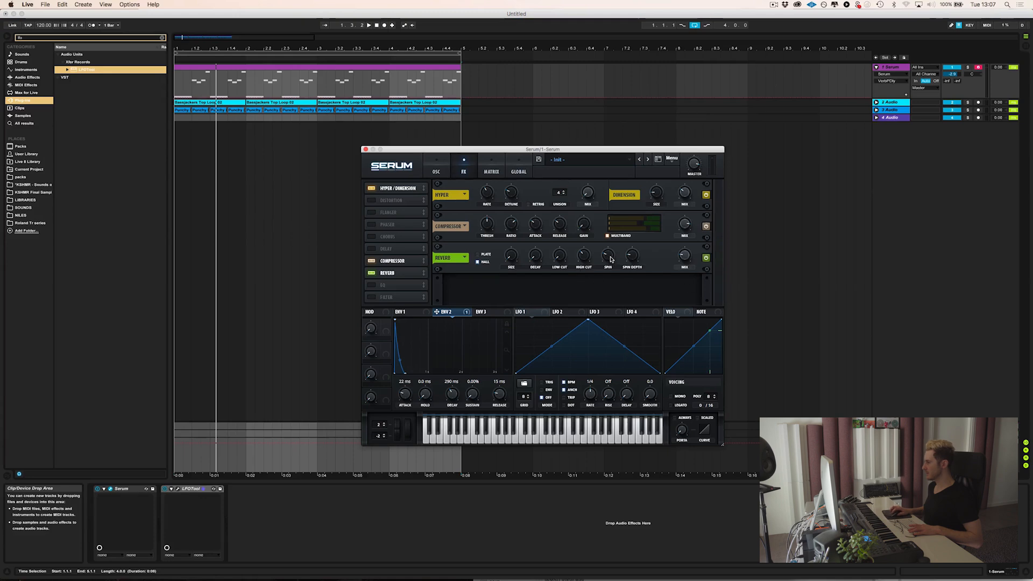
drag(585, 262, 583, 330)
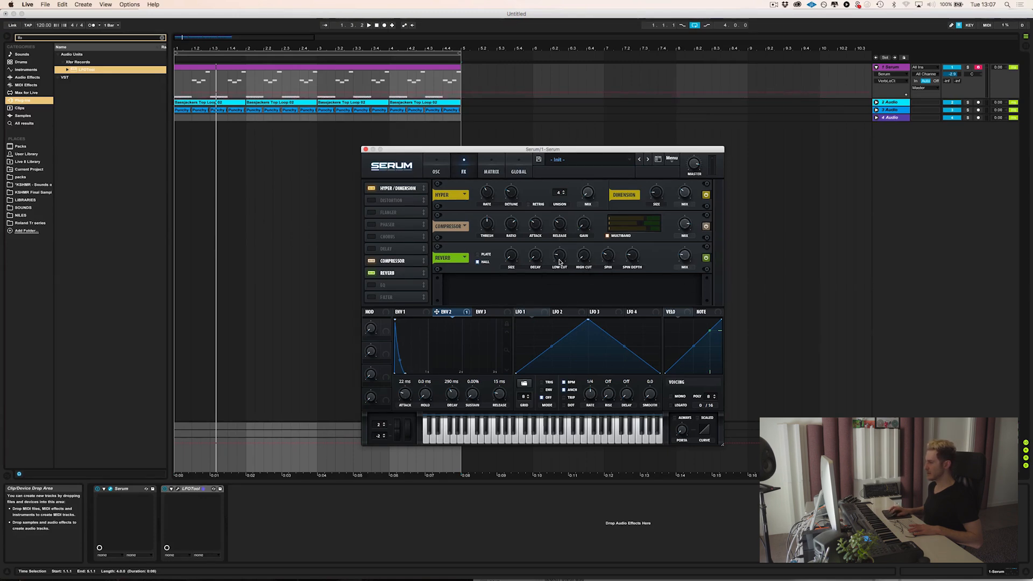
- Adjust the reverb mix and the compressor mix while playing the loop
click(685, 253)
key(space)
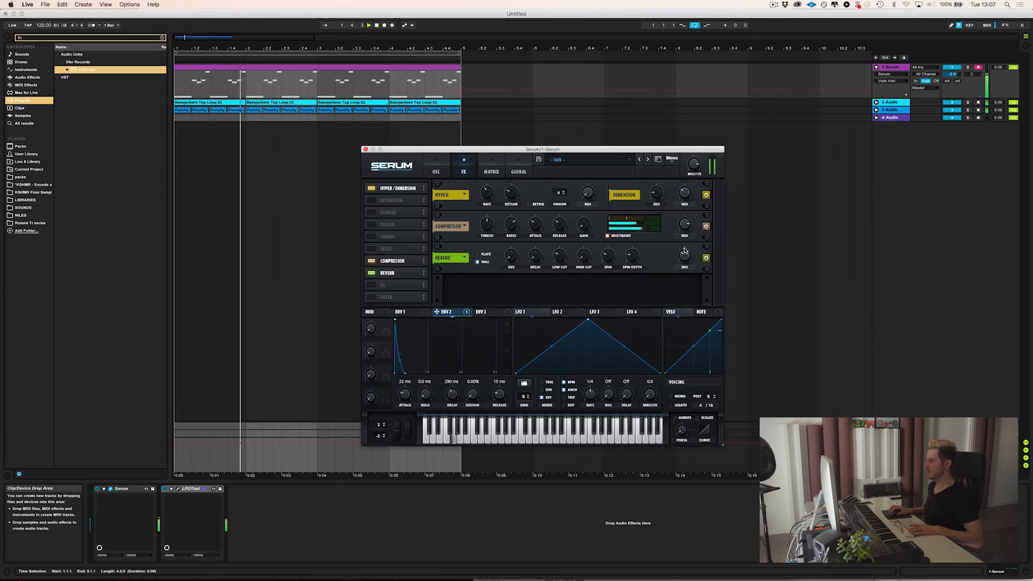
click(685, 224)
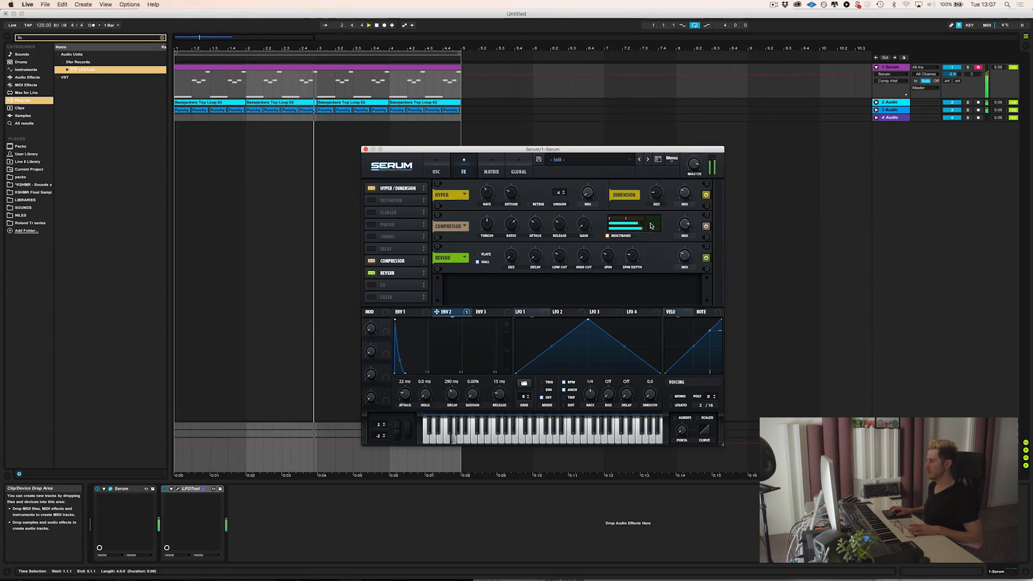
- Adjust the compressor's high-band gain and fine-tune envelope 2's modulation depth on the filter cutoff during playback
drag(651, 226, 648, 220)
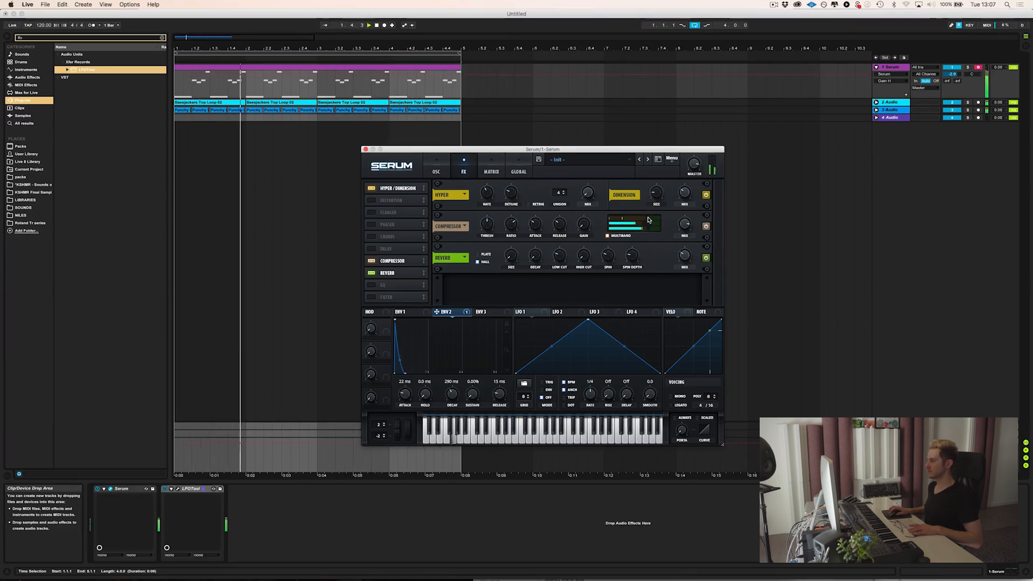
click(438, 166)
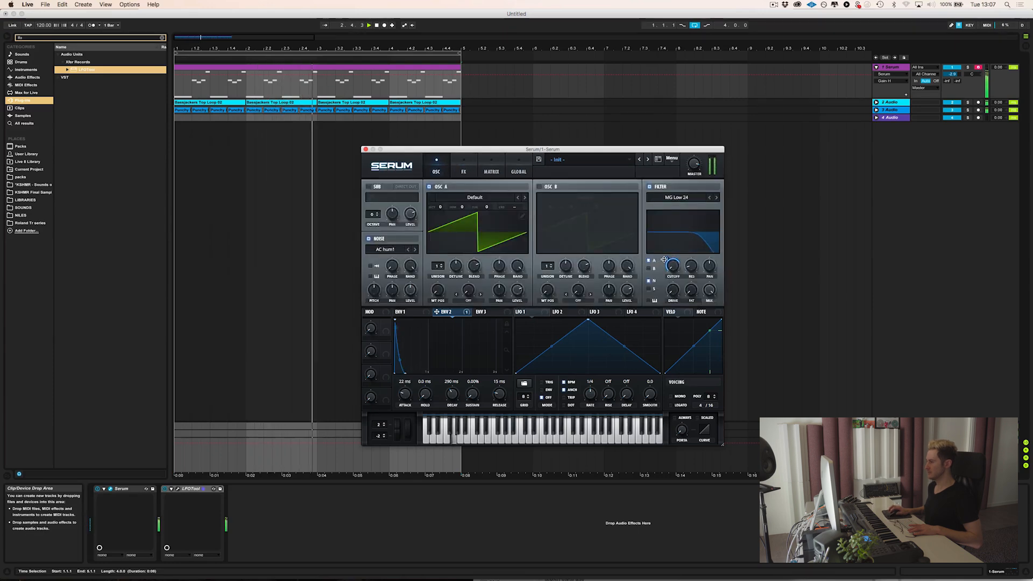
drag(664, 260, 667, 262)
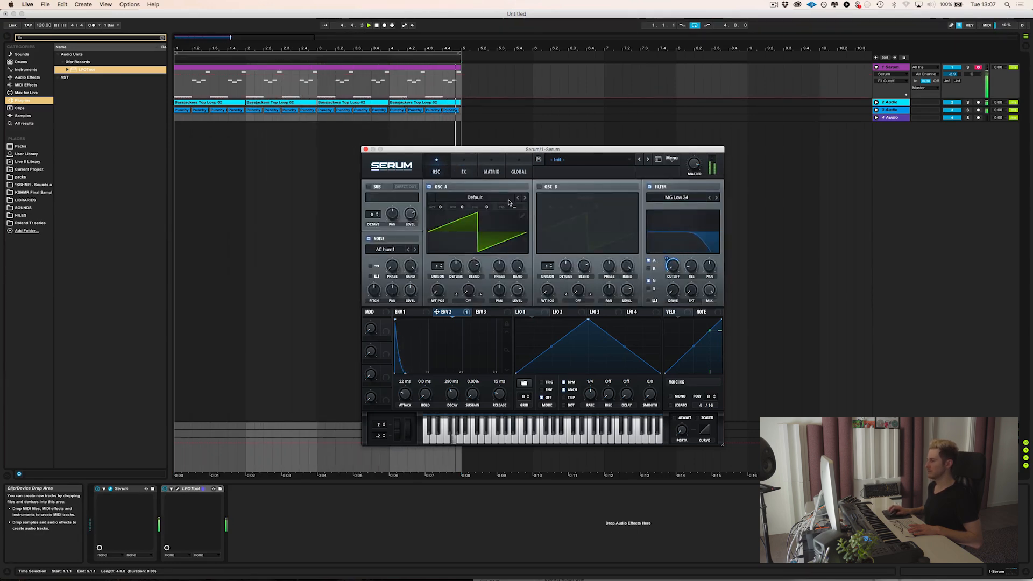
mouse_move(663, 255)
mouse_move(663, 255)
mouse_down()
mouse_move(667, 216)
mouse_move(661, 246)
mouse_up()
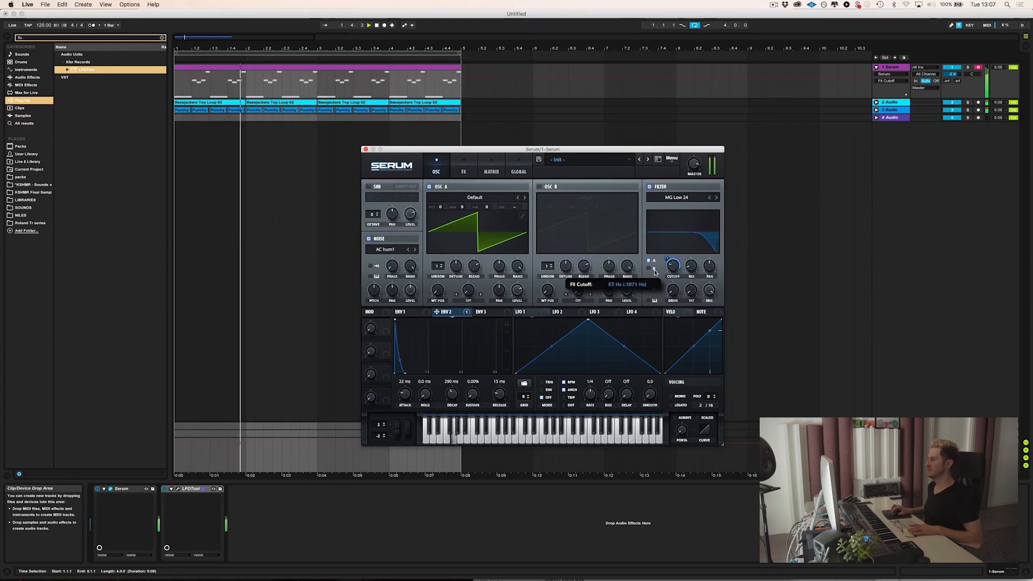
- Turn on Serum's EQ effect, modulate its high-band gain with envelope 2, and play the loop
click(463, 167)
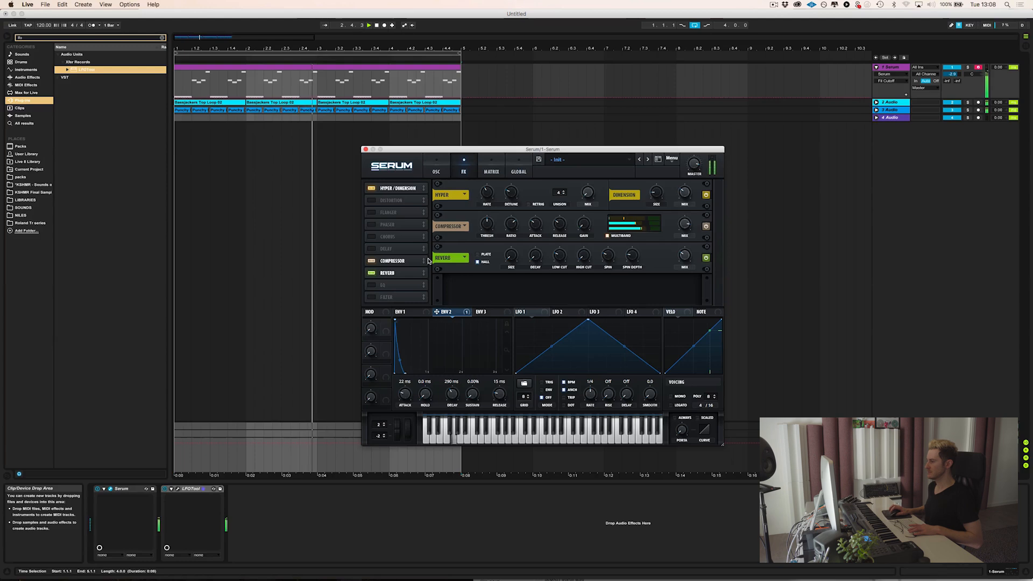
click(371, 286)
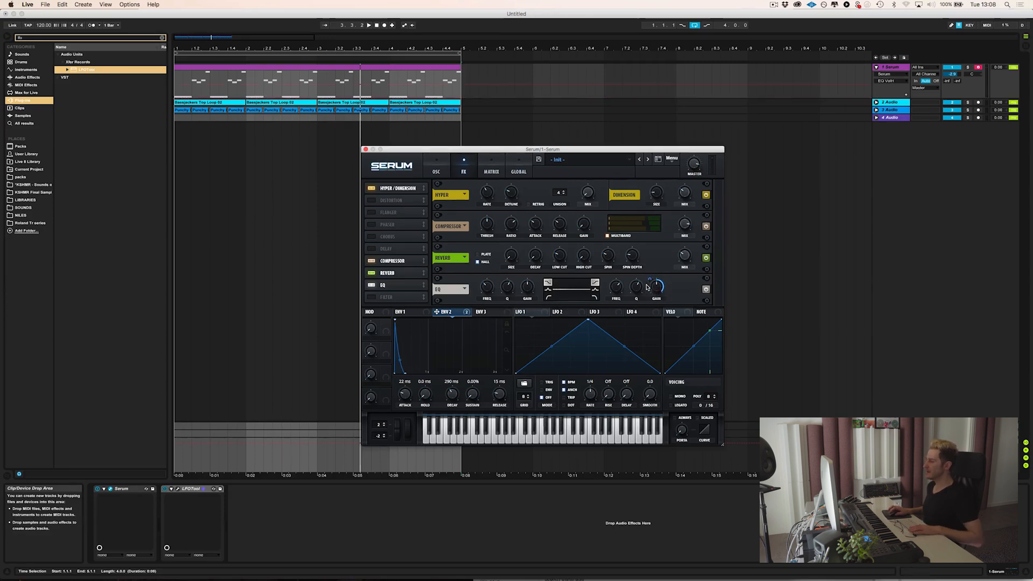
drag(650, 278, 649, 284)
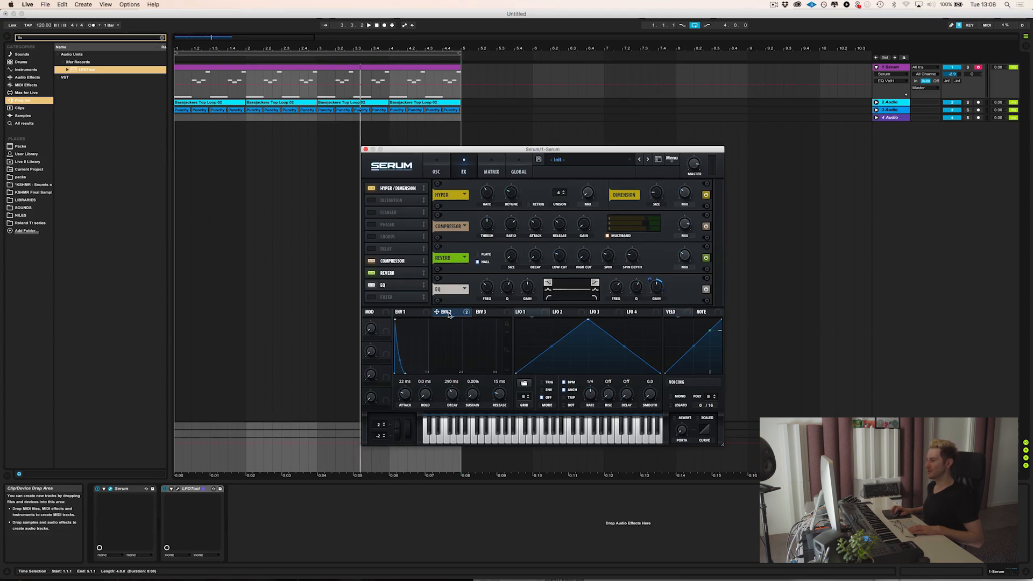
key(space)
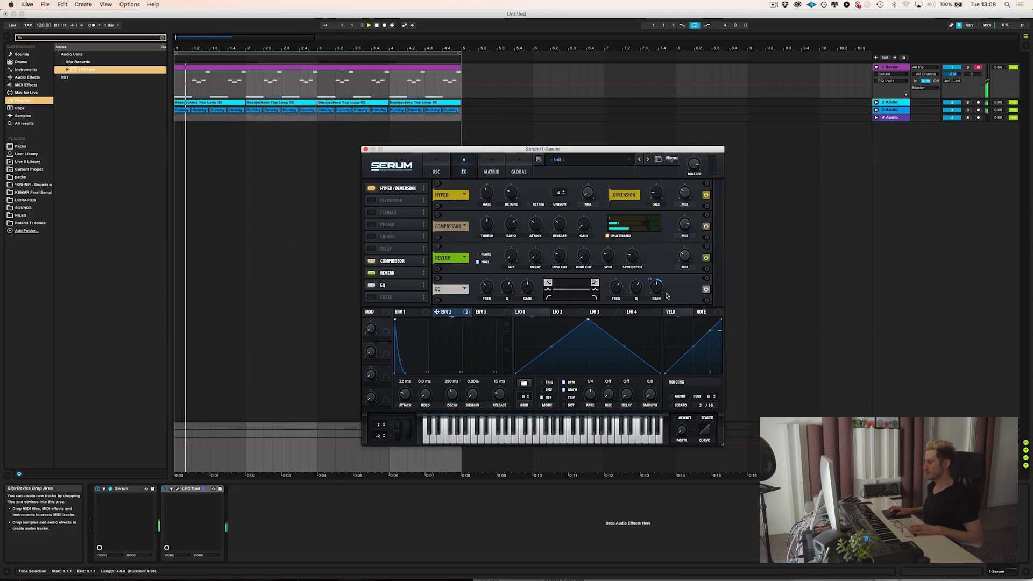
- Switch the EQ's high band to the peak shape and modulate its frequency with envelope 2
click(595, 290)
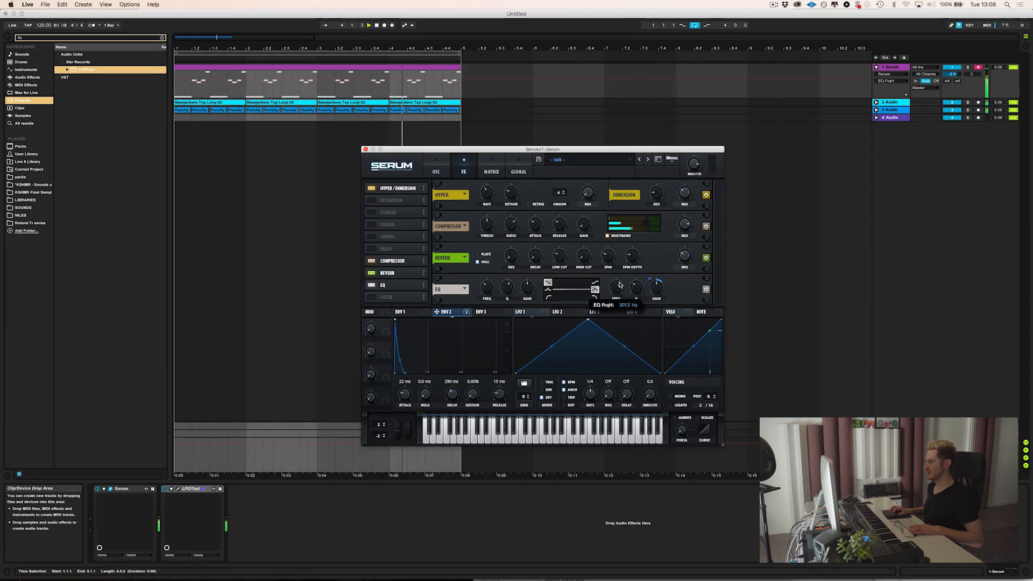
drag(615, 301, 652, 279)
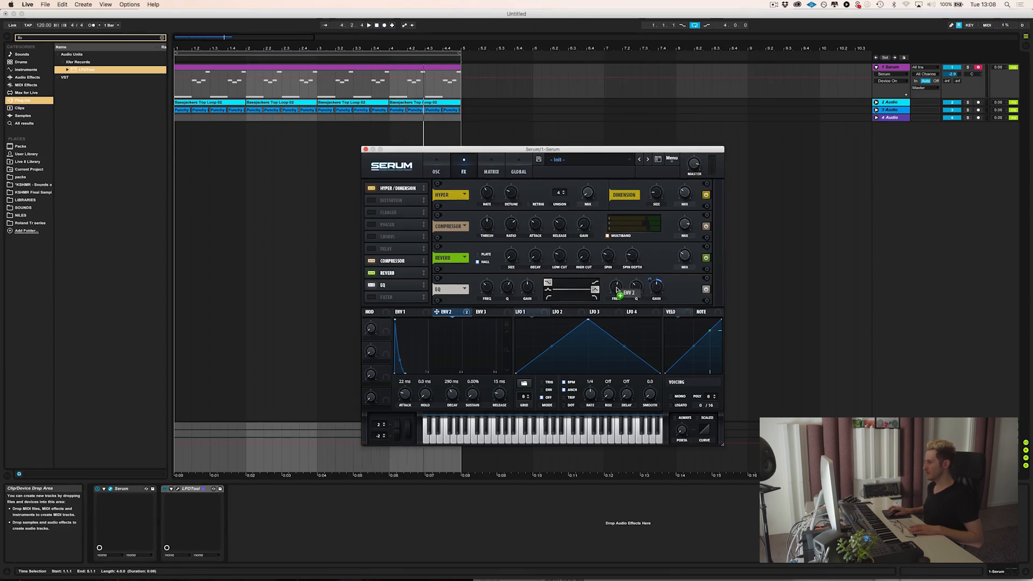
click(611, 281)
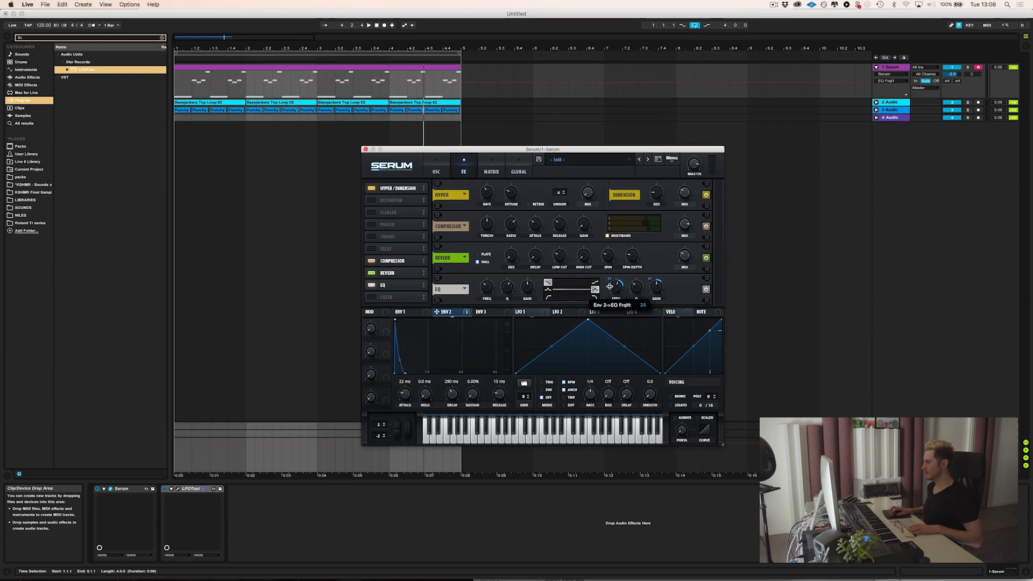
drag(611, 290, 610, 289)
- Play the loop while adjusting the compressor's mix and multiband band levels
key(space)
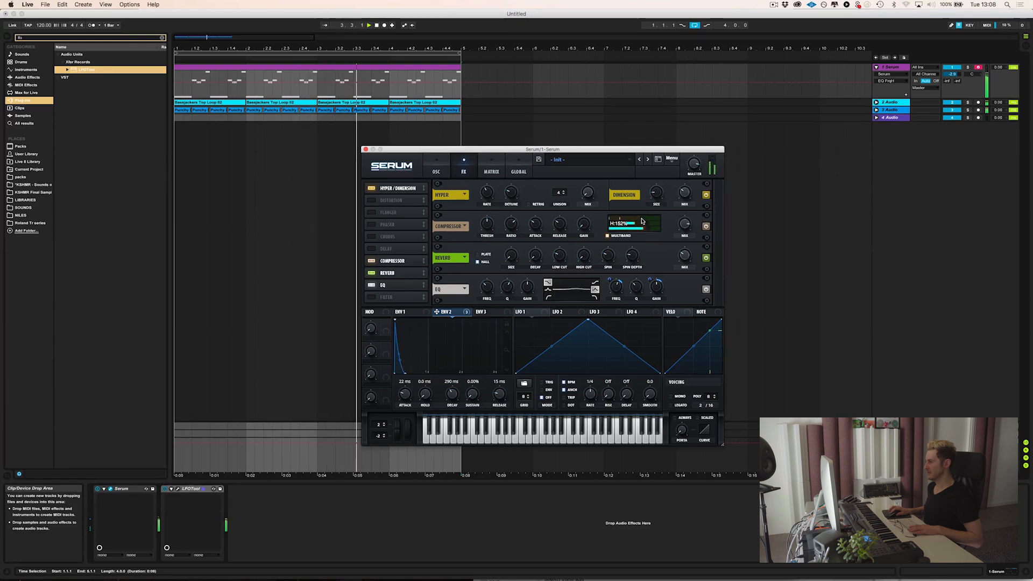
drag(682, 225, 686, 230)
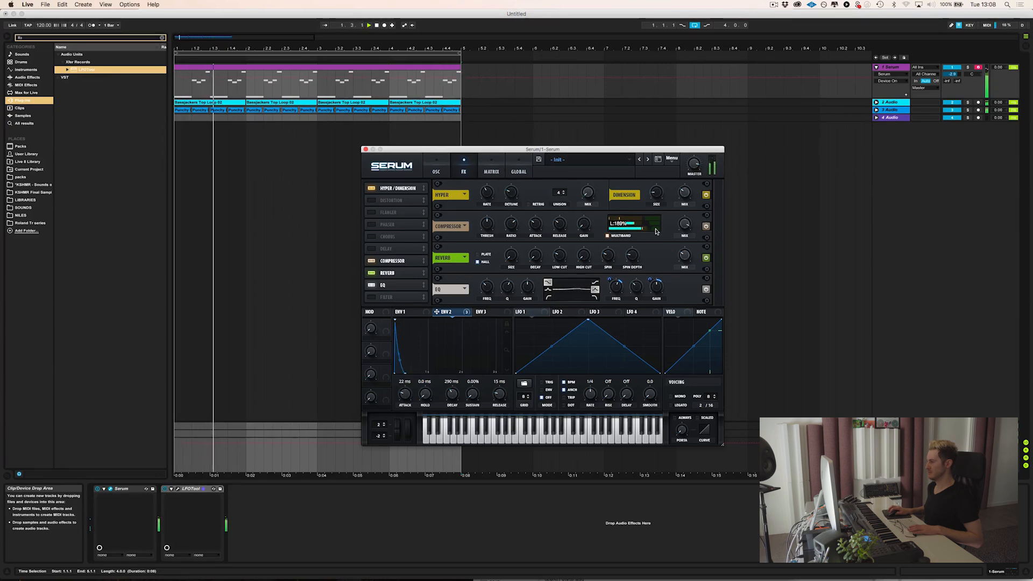
- Return to the oscillator page and reset the synth to the init preset
click(437, 172)
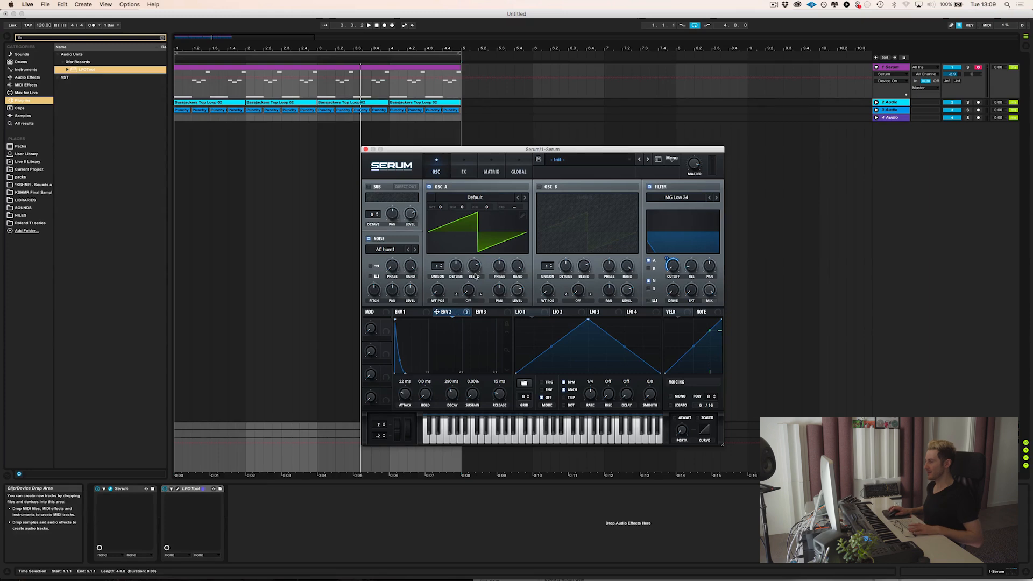
click(672, 160)
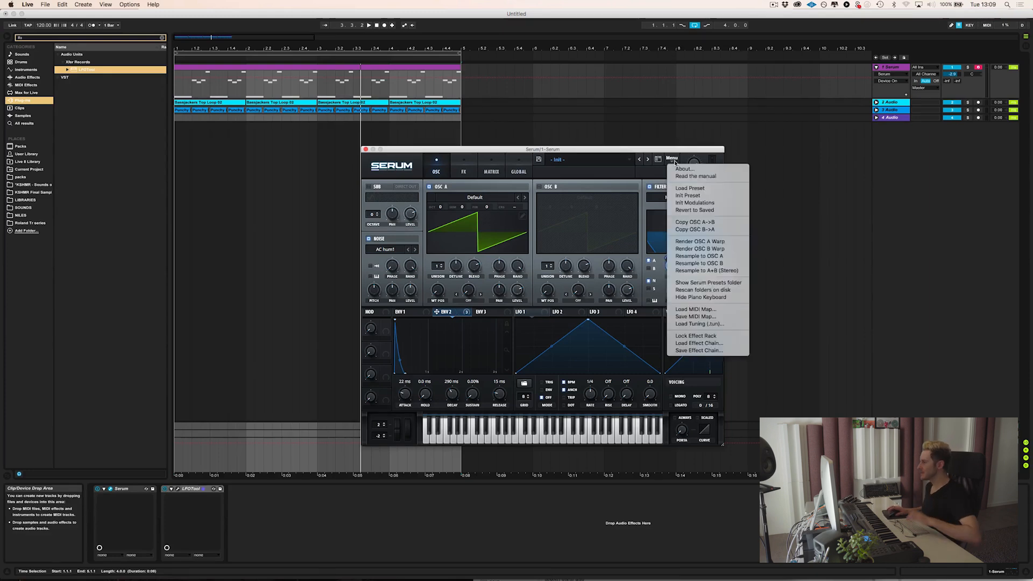
click(714, 196)
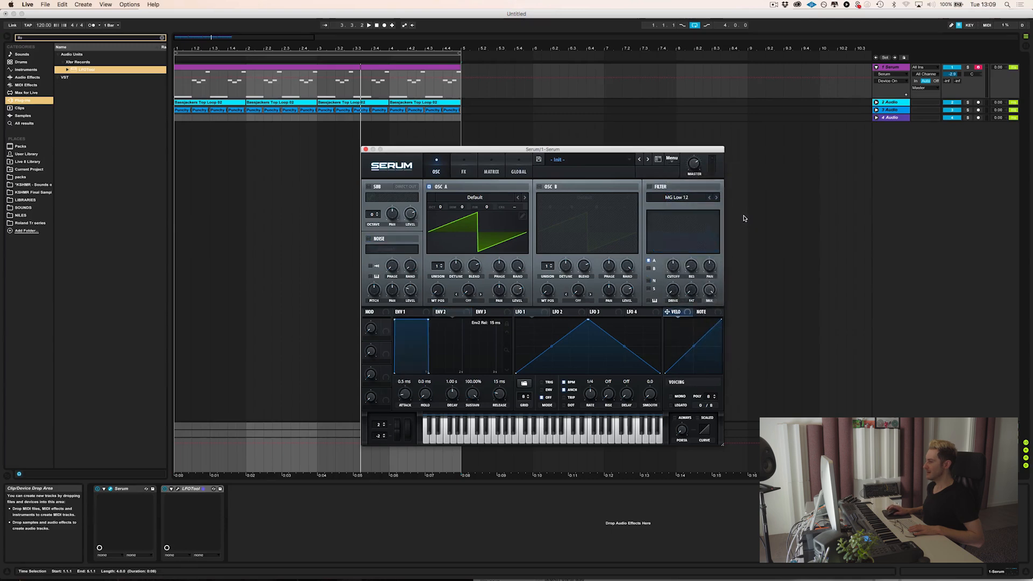
- Turn on the filter as MG Low 24 with a low cutoff and assign envelope 2 to the cutoff
click(652, 186)
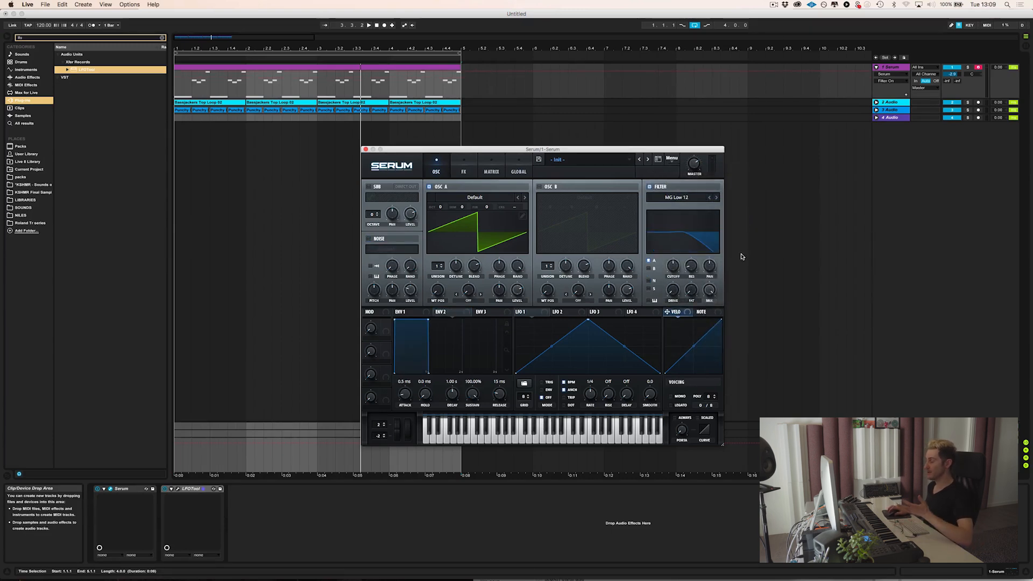
drag(674, 266, 675, 290)
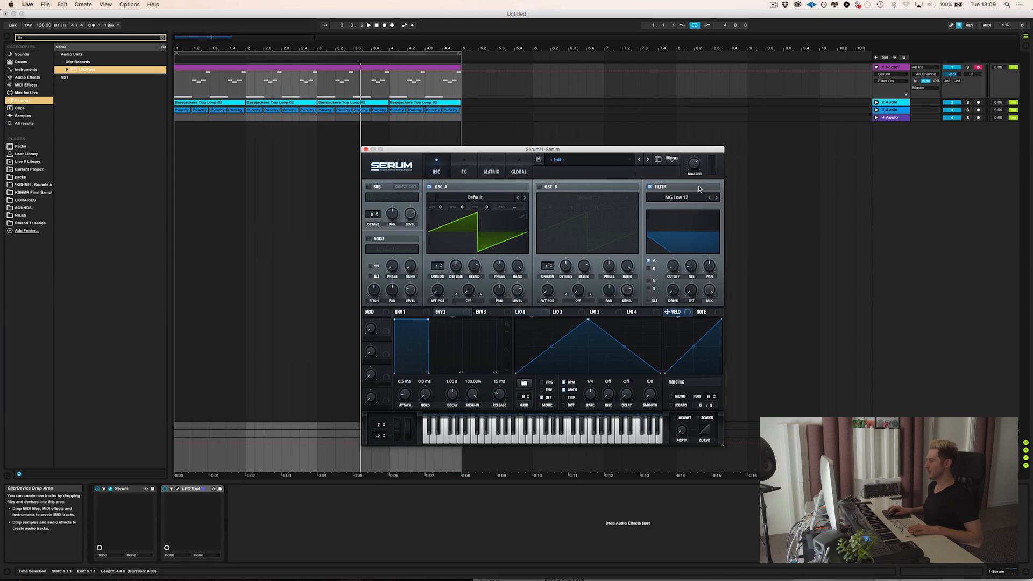
click(716, 199)
drag(657, 251, 673, 243)
drag(439, 313, 677, 265)
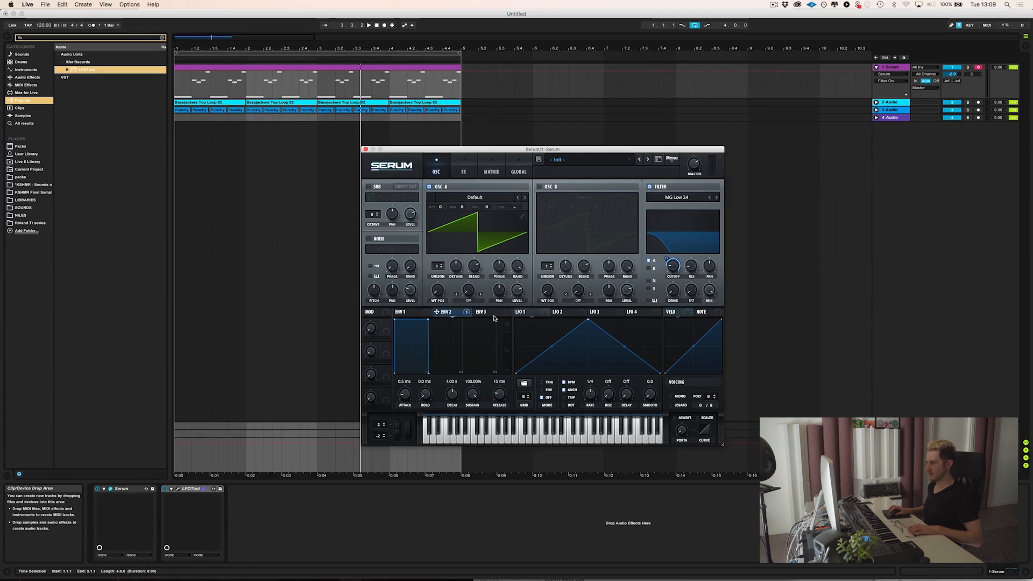
- Set envelope 2's attack to 324 ms and sustain to 0%, and adjust its modulation depth on the cutoff
drag(407, 395, 404, 462)
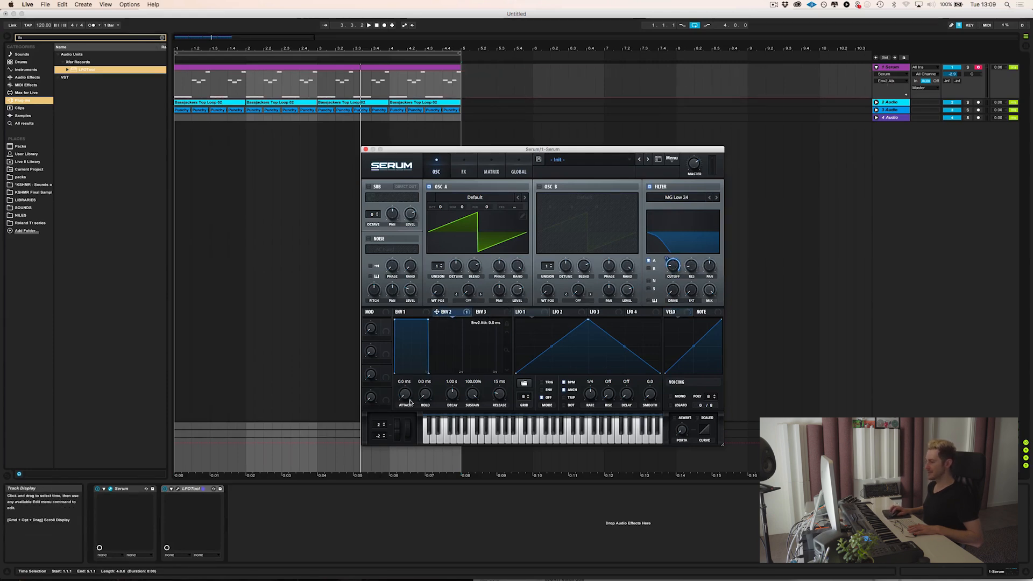
drag(403, 378, 410, 365)
drag(473, 393, 452, 476)
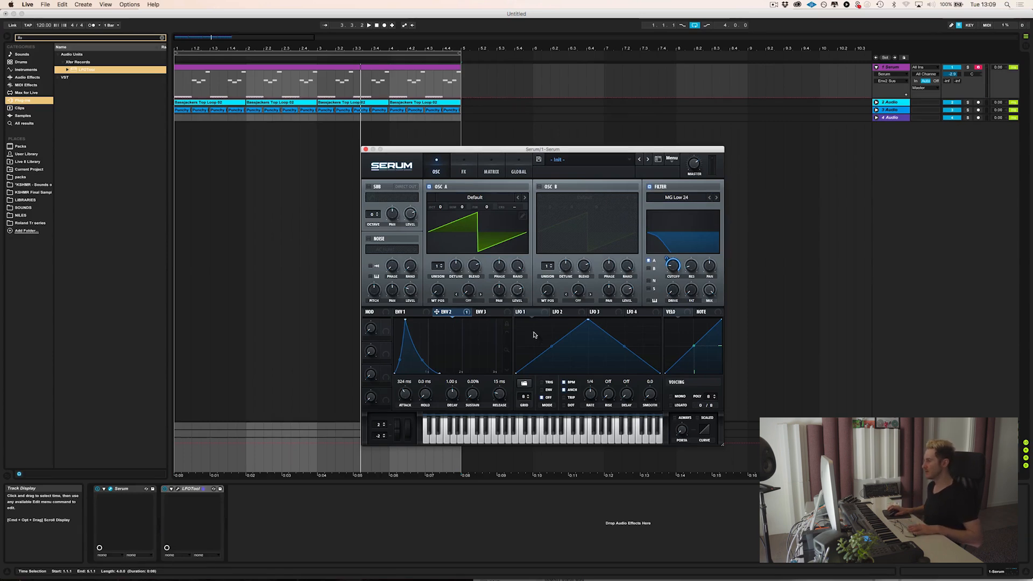
drag(666, 259, 666, 257)
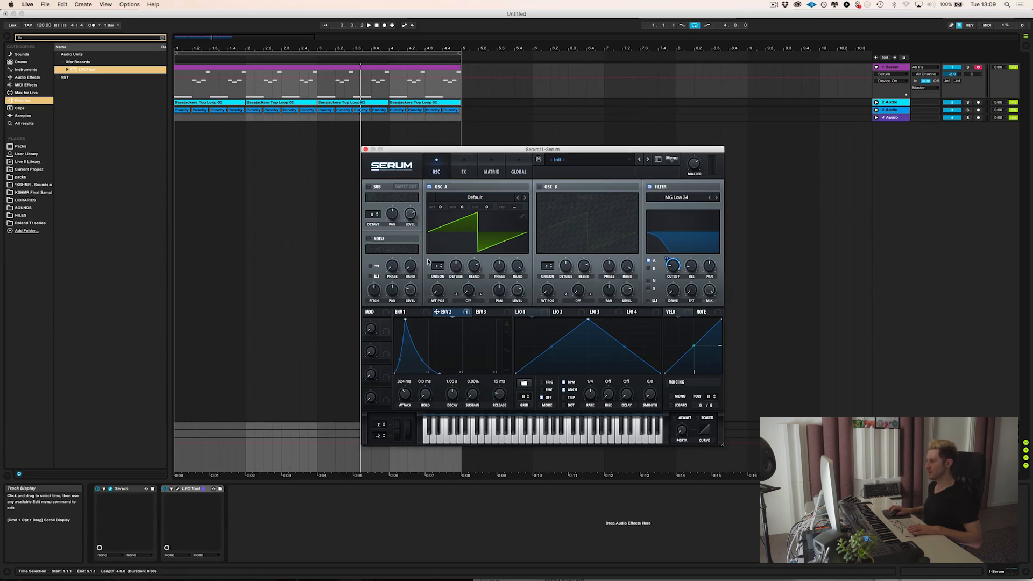
- Set oscillator A to 7 unison voices and turn on oscillator B as its copy, tuned +7 semitones
mouse_move(438, 271)
mouse_down()
mouse_move(450, 229)
mouse_move(454, 275)
mouse_up()
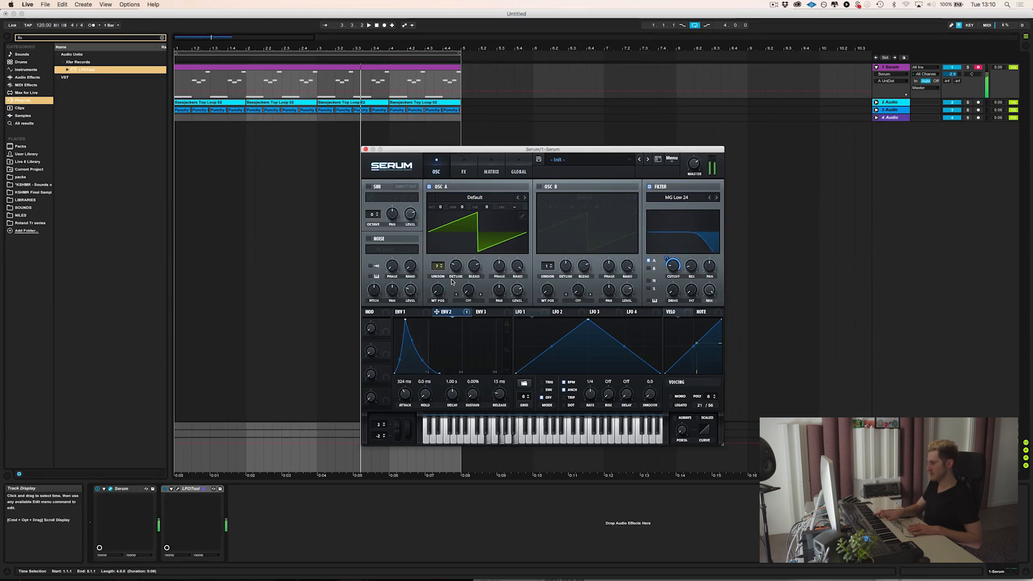
click(540, 187)
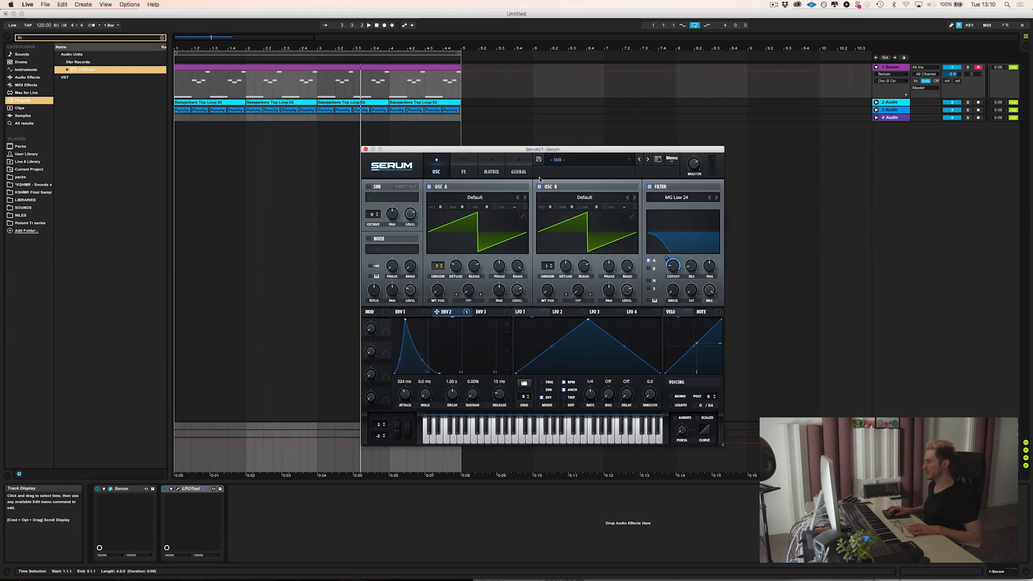
click(667, 159)
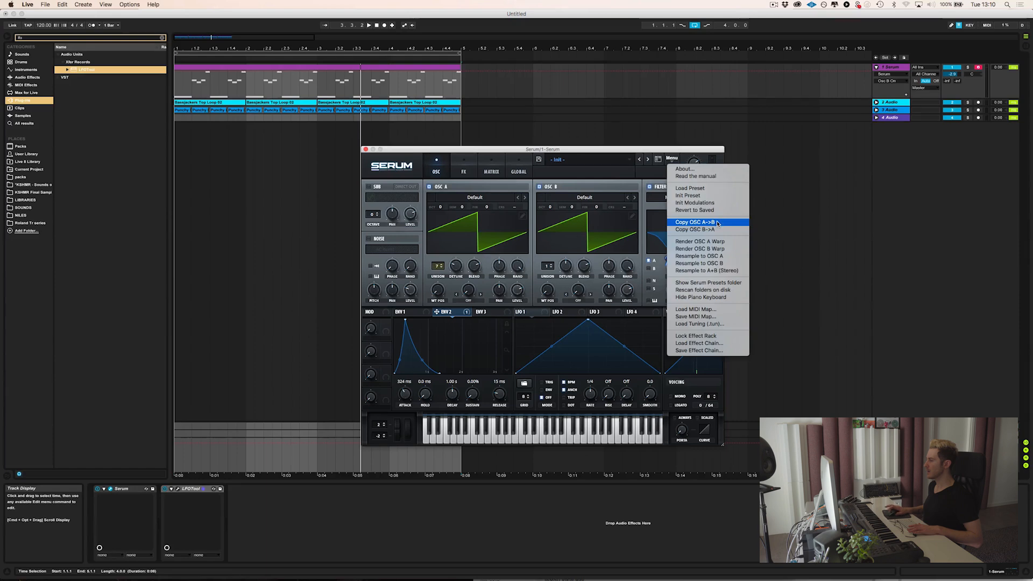
click(694, 222)
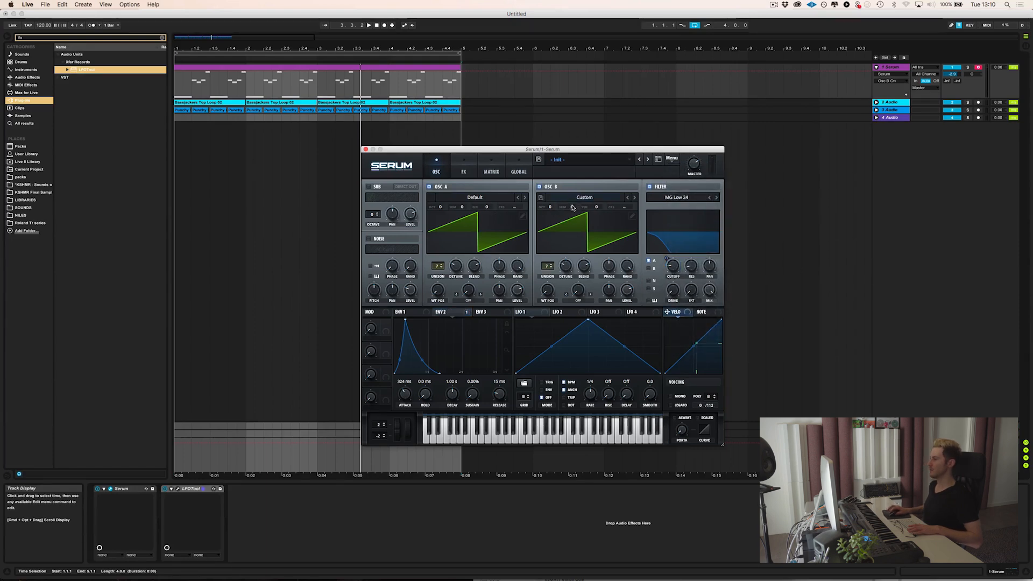
drag(571, 210, 581, 194)
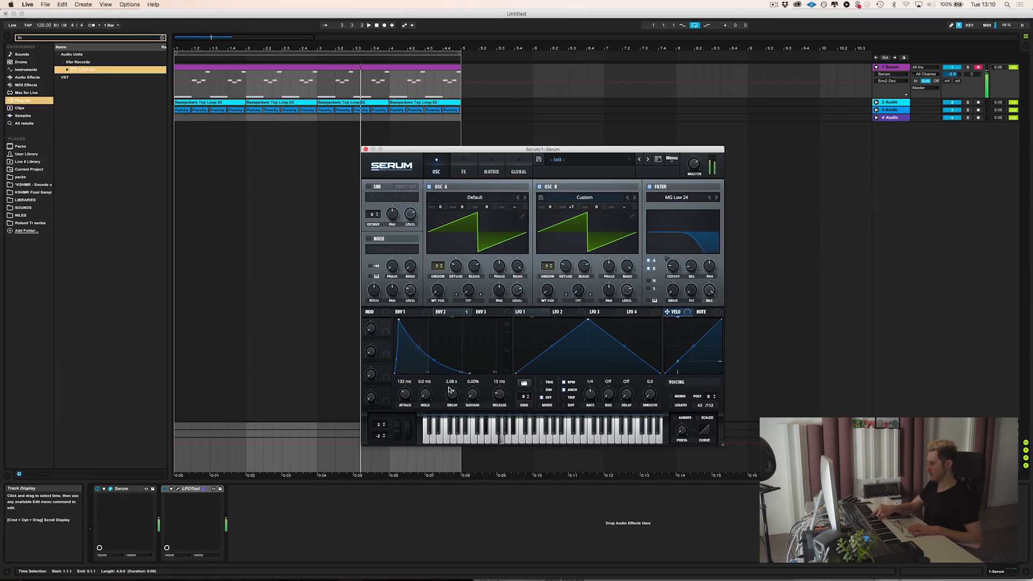
- Set envelope 2's decay to 3.00 s and attack to 132 ms, and lower the filter cutoff
drag(452, 399, 453, 393)
drag(675, 269, 674, 293)
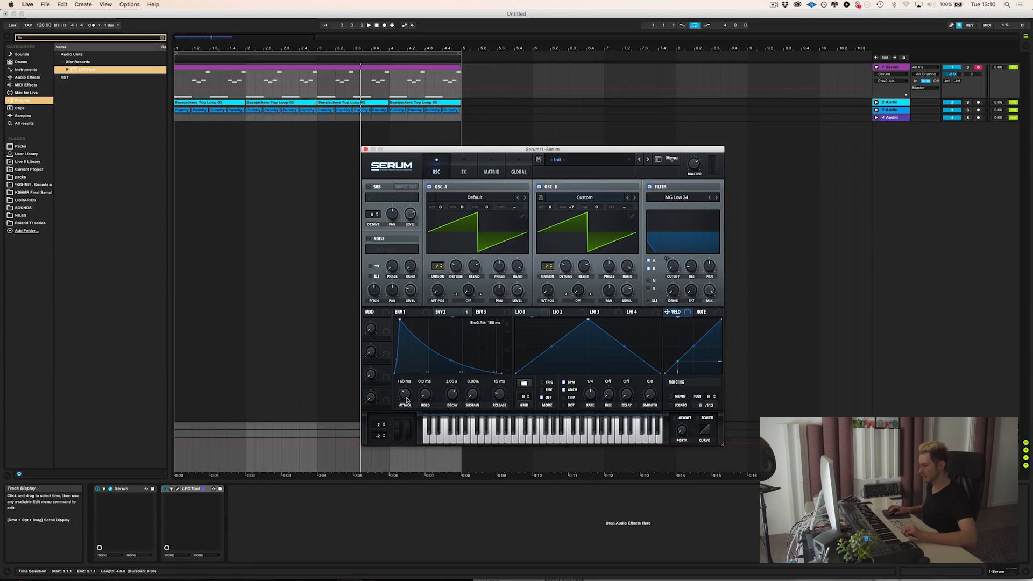
drag(406, 401, 406, 400)
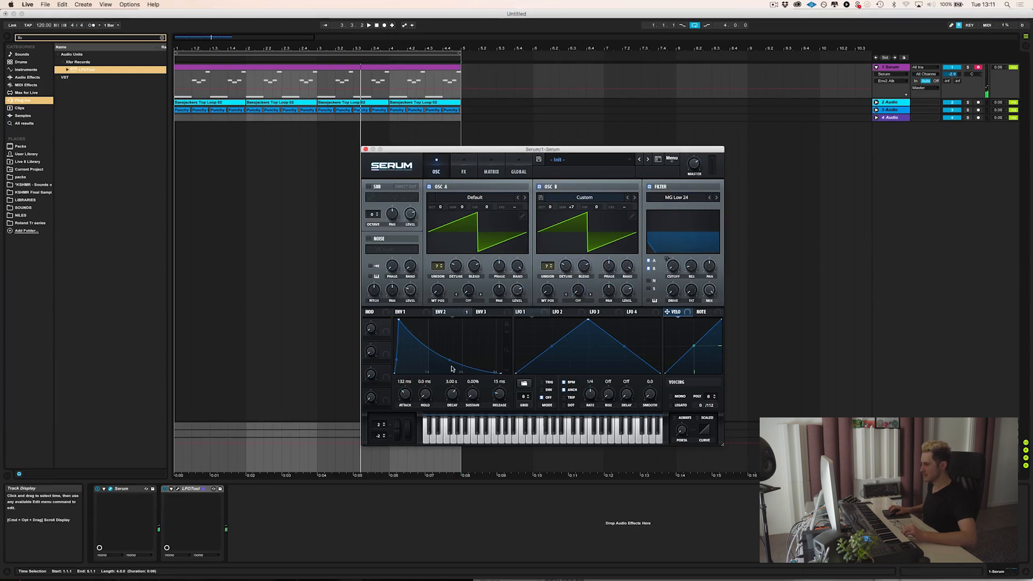
- Reassign envelope 2 to the filter cutoff and set the envelope's attack to 324 ms
drag(666, 258, 668, 249)
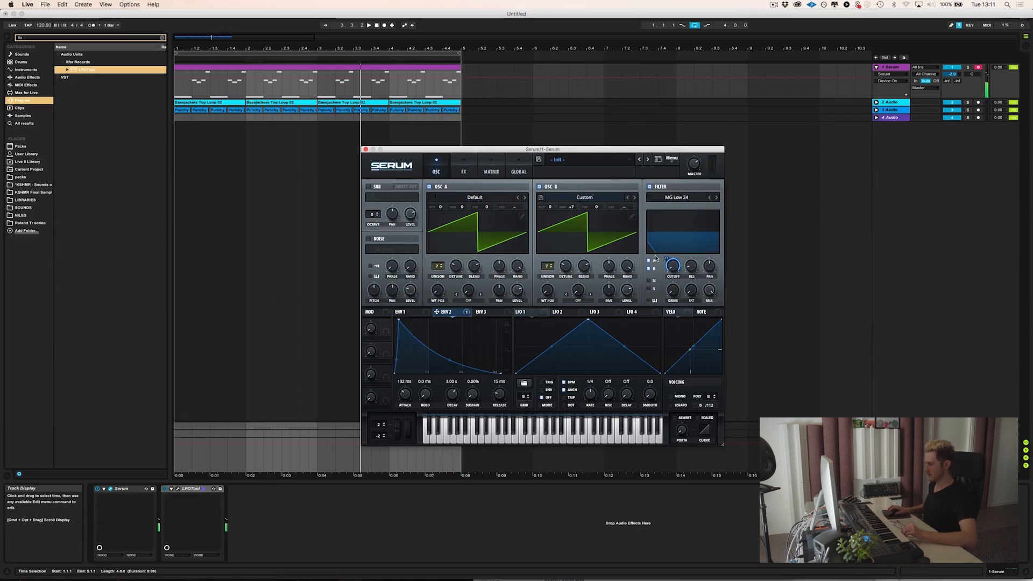
drag(404, 398, 406, 393)
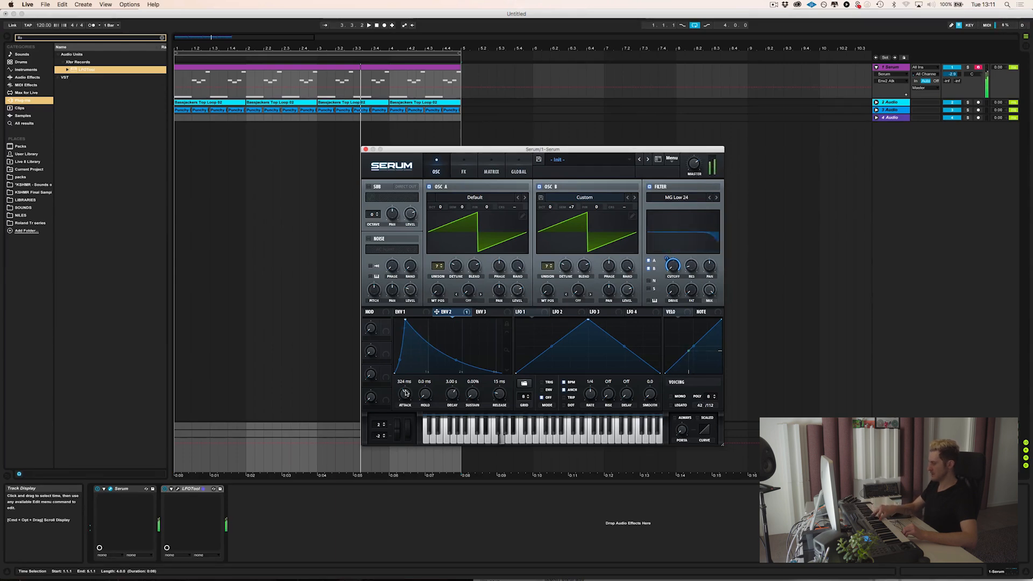
- Raise the filter cutoff and fine-tune envelope 2's modulation depth on it while playing notes
drag(674, 263, 667, 258)
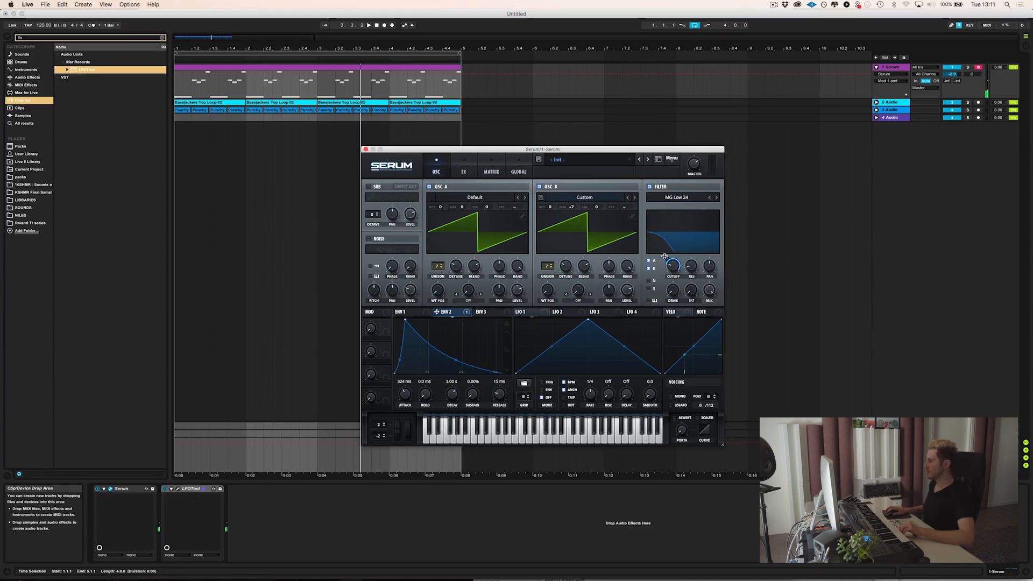
drag(666, 259, 666, 265)
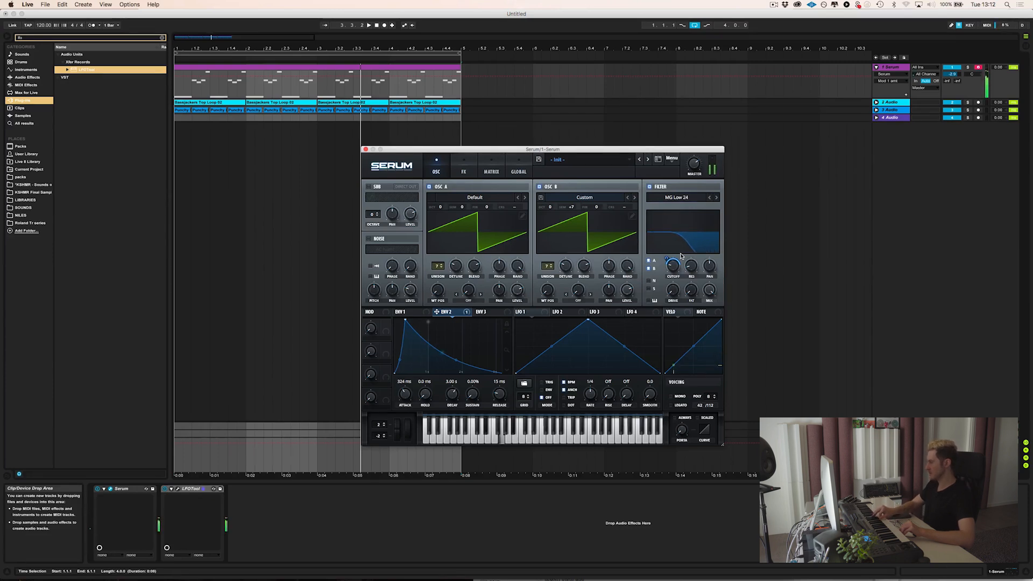
drag(667, 259, 667, 264)
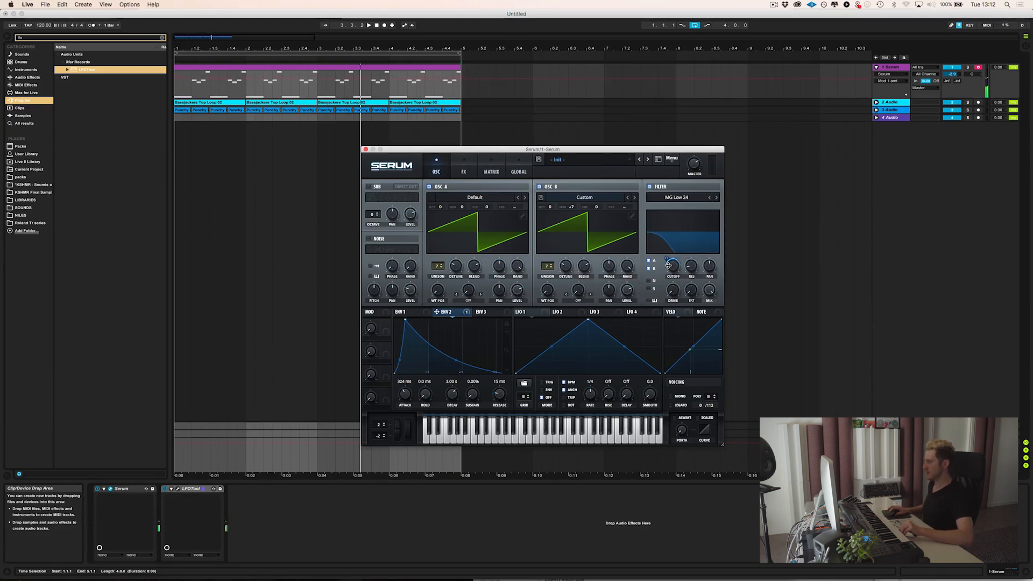
mouse_move(676, 268)
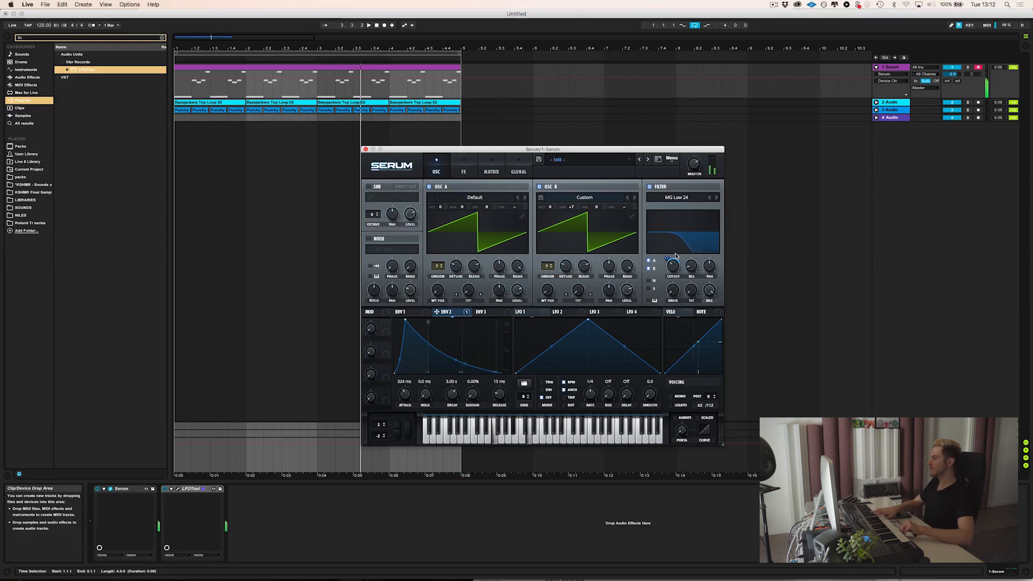
- Set envelope 2 to a 274 ms attack and 1.35 s decay, and set envelope 1's release to 424 ms
click(418, 311)
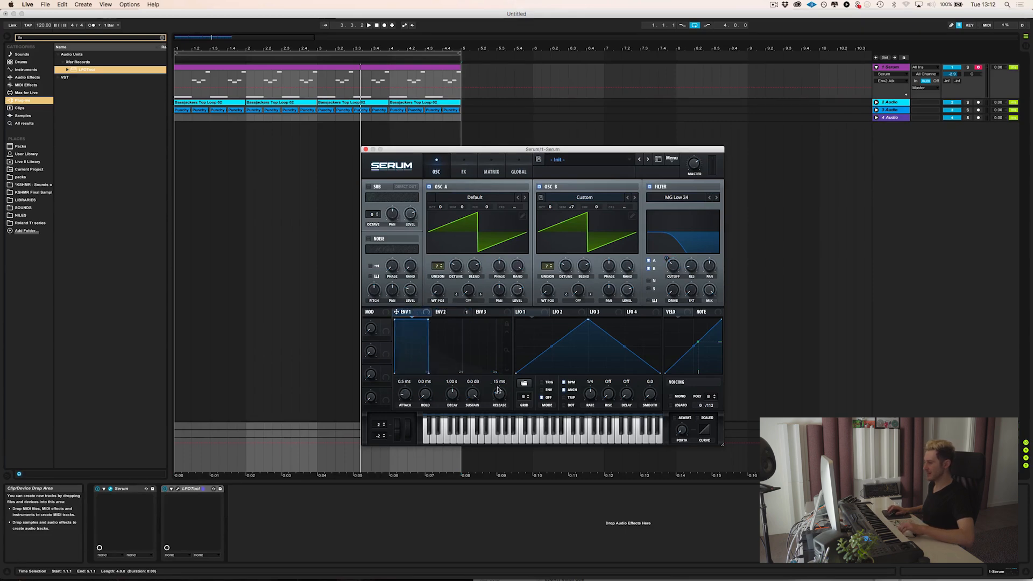
click(447, 312)
mouse_move(453, 394)
mouse_down()
mouse_move(452, 373)
mouse_move(450, 392)
mouse_up()
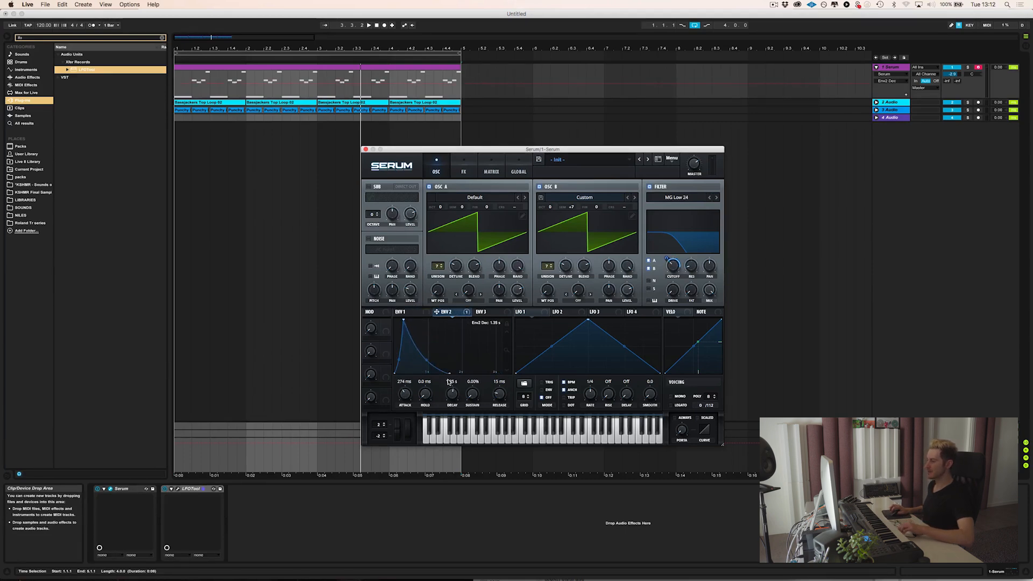
click(415, 315)
drag(493, 409, 634, 312)
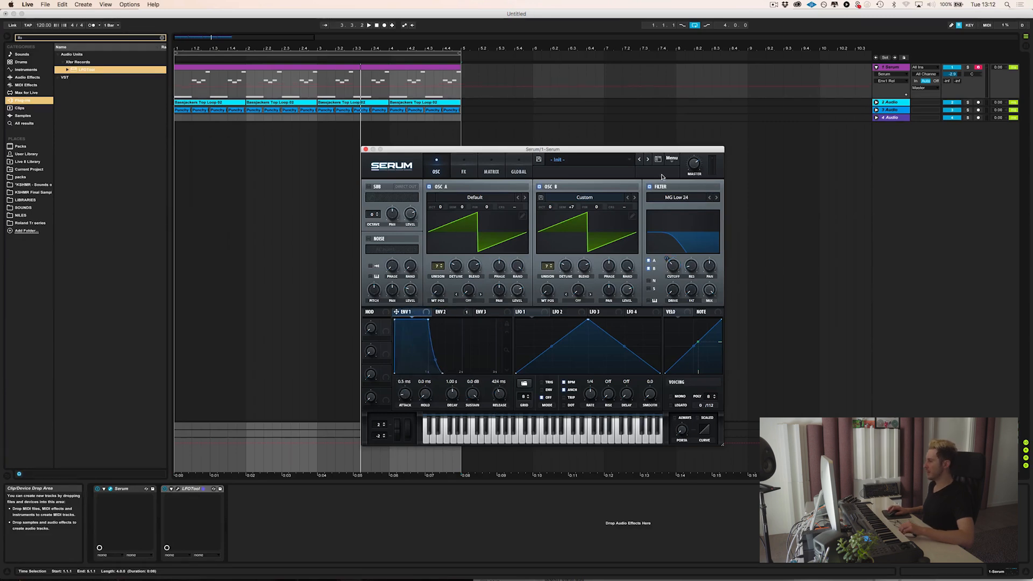
- Audition envelope 1 releases of 546 ms, 0.0 ms and 123 ms with the filter off, and turn the filter back on
click(650, 187)
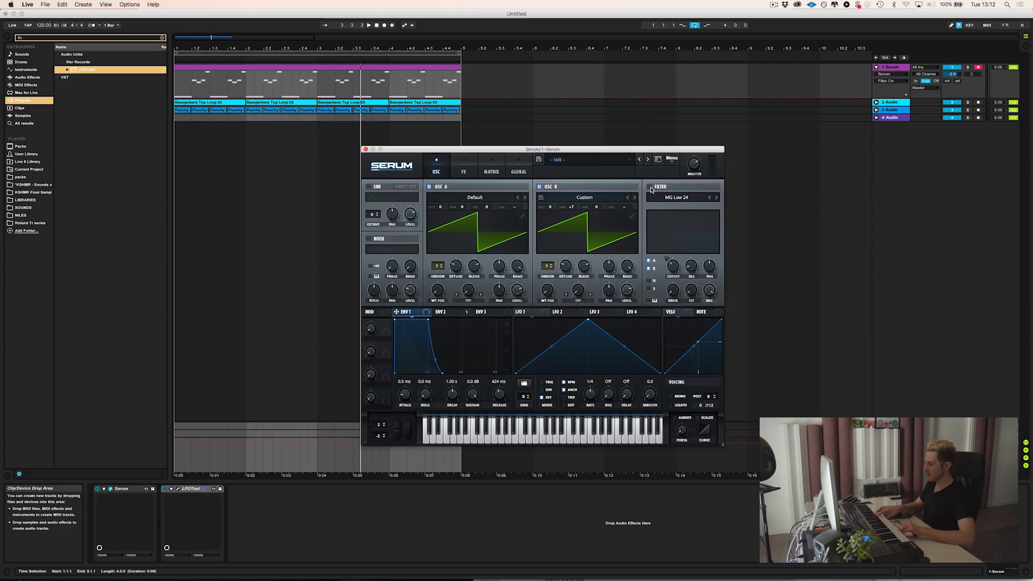
drag(501, 399, 501, 398)
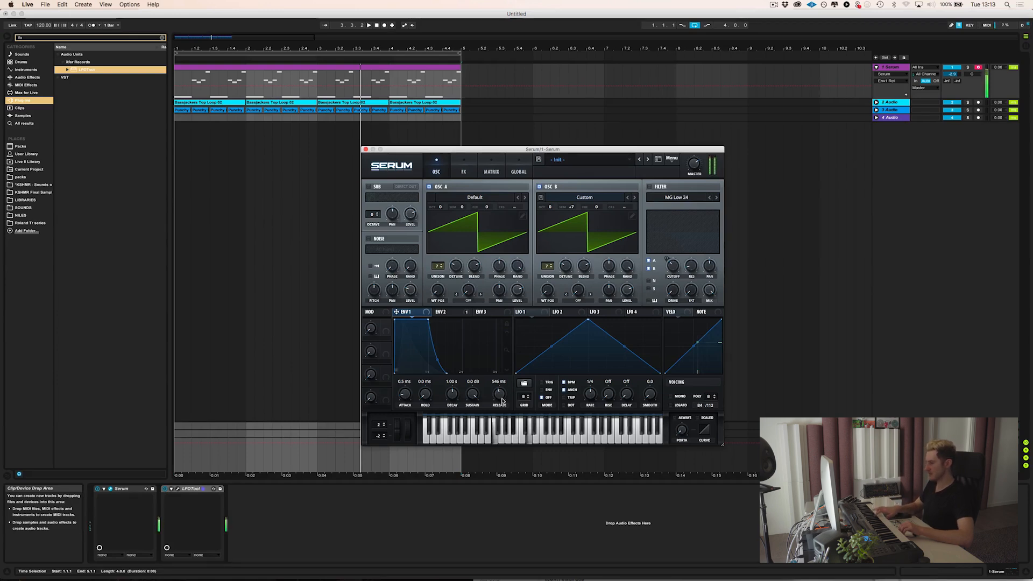
drag(501, 400, 488, 469)
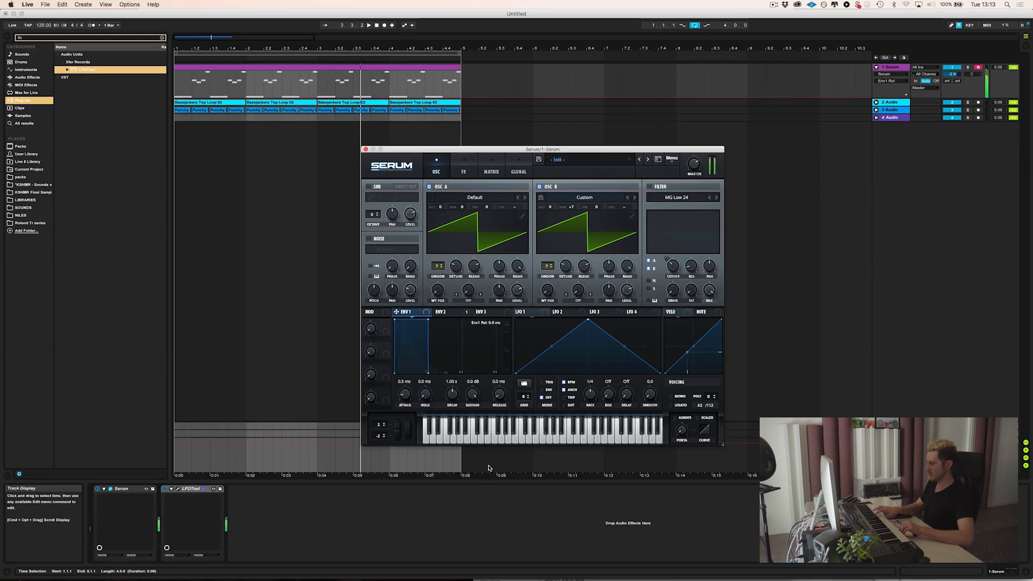
drag(499, 395, 509, 384)
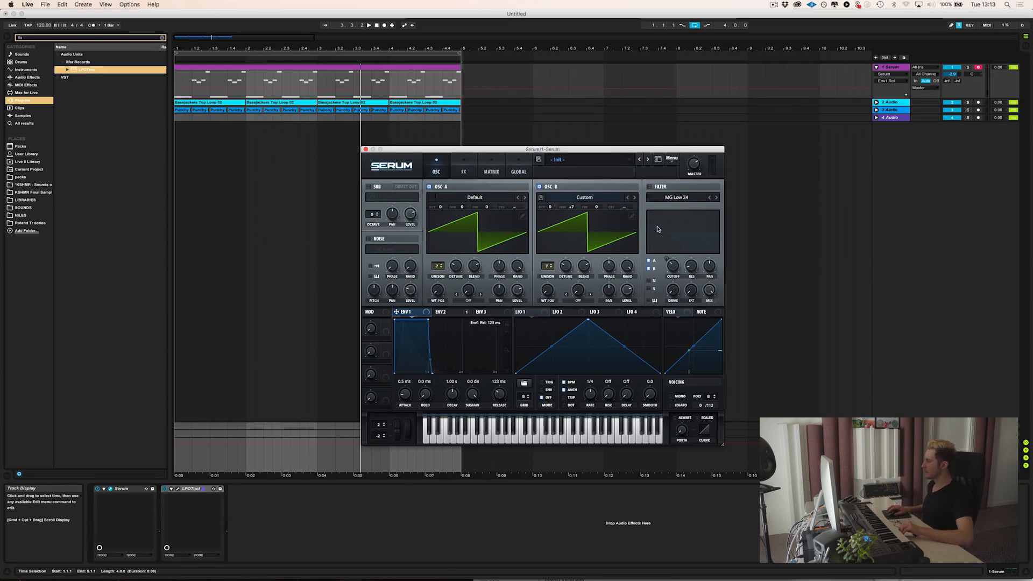
click(649, 187)
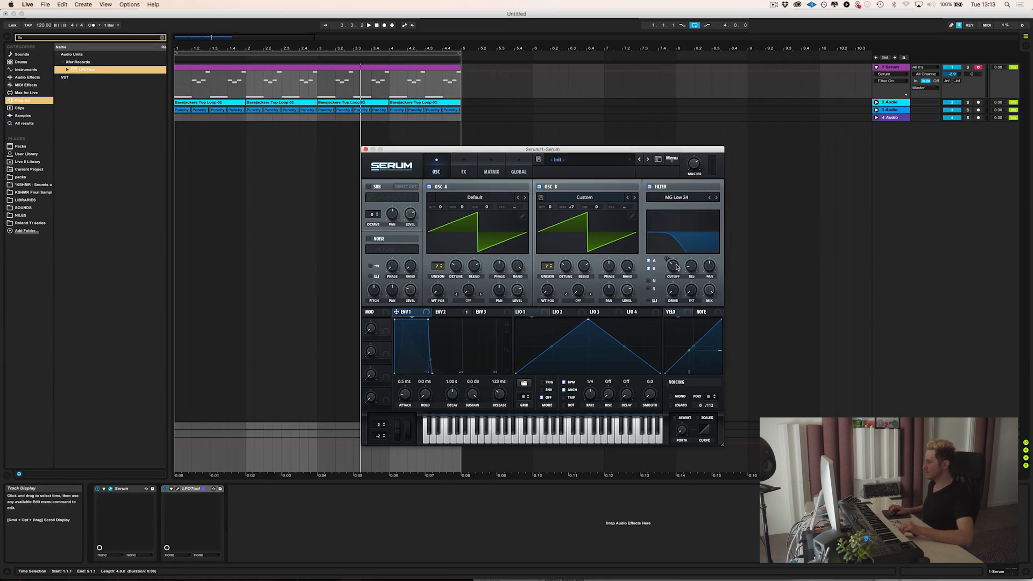
- Lower the filter cutoff and set envelope 2 to a 0.0 ms attack, 1.24 s decay and 1.1 ms release
click(444, 312)
drag(499, 395, 497, 403)
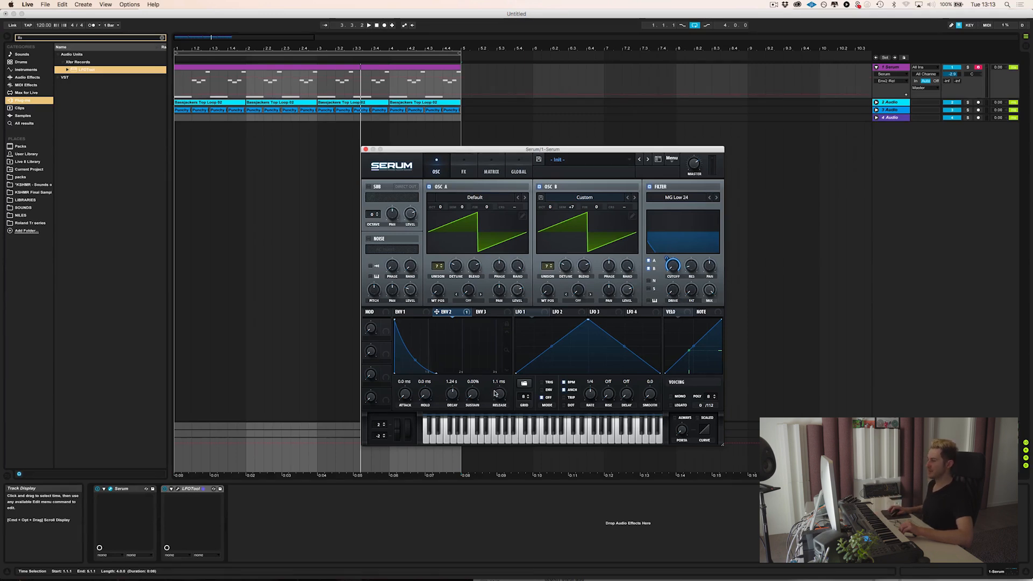
click(412, 313)
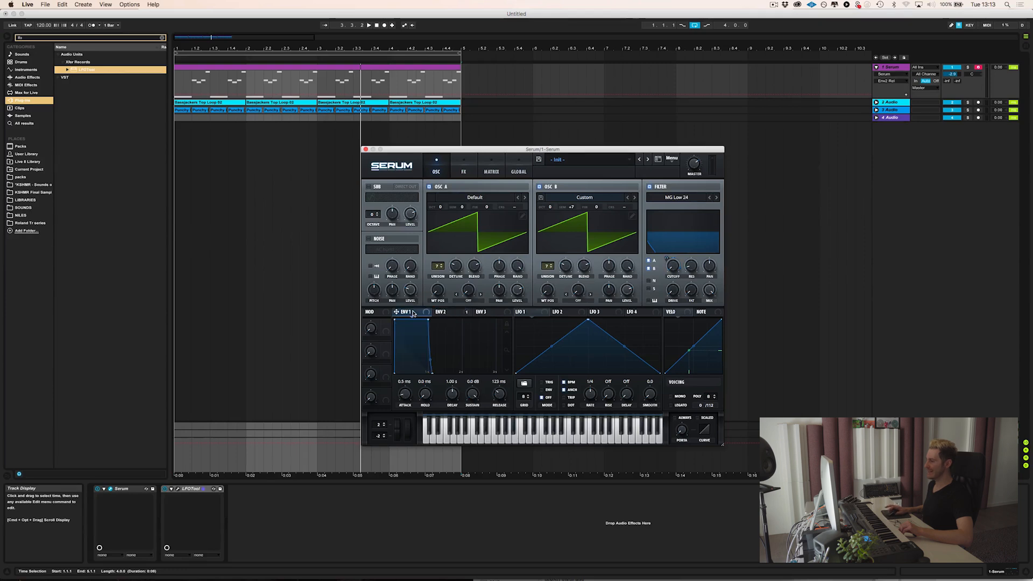
click(452, 316)
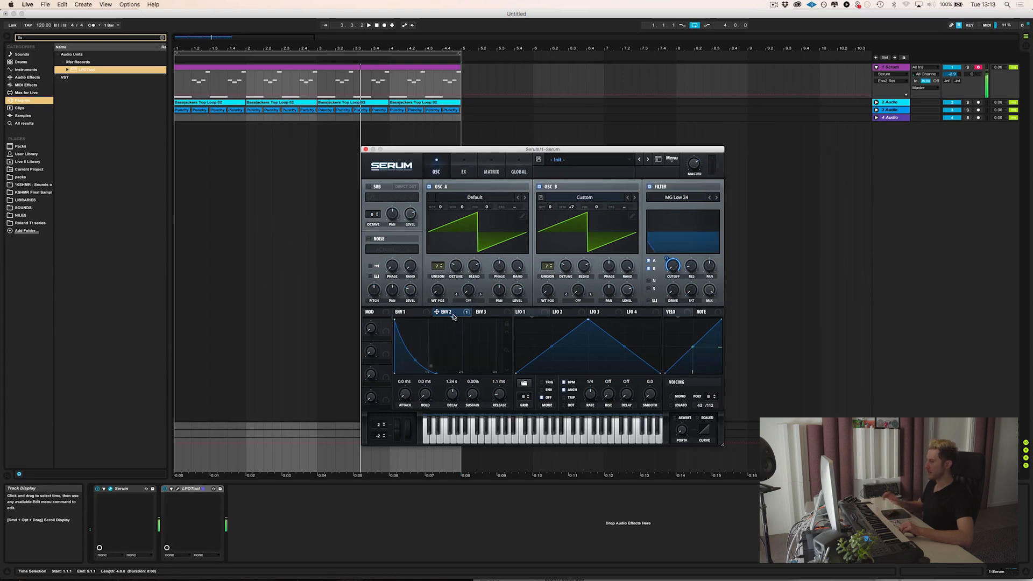
- Set envelope 1's release to 875 ms and envelope 2's release to 1.24 s
click(419, 312)
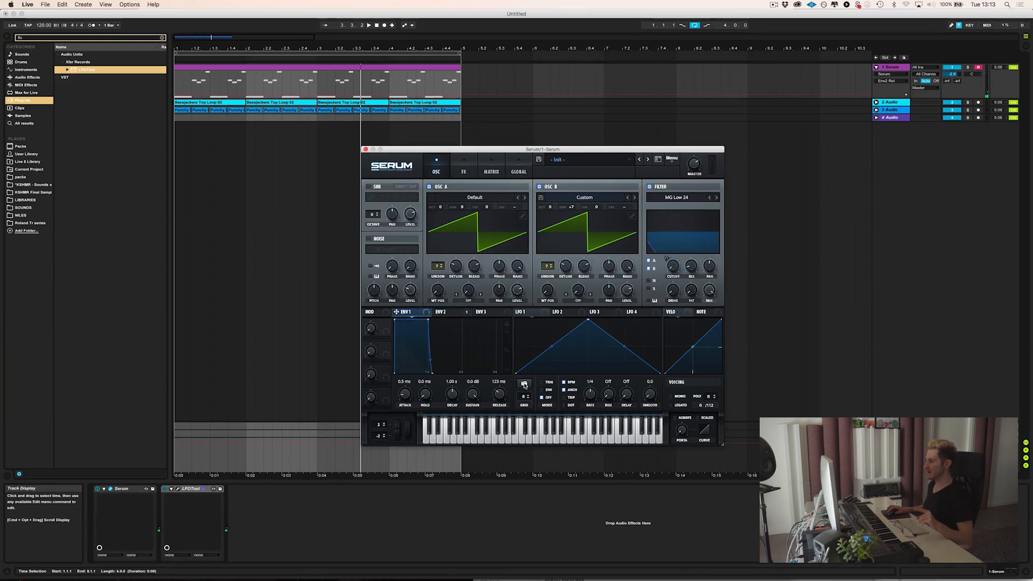
drag(501, 395, 500, 392)
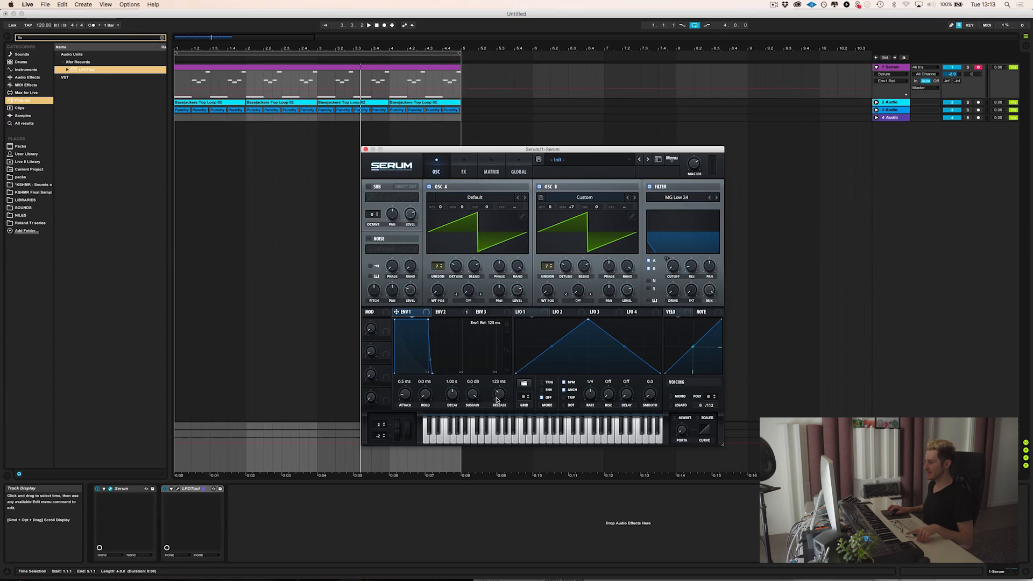
click(443, 313)
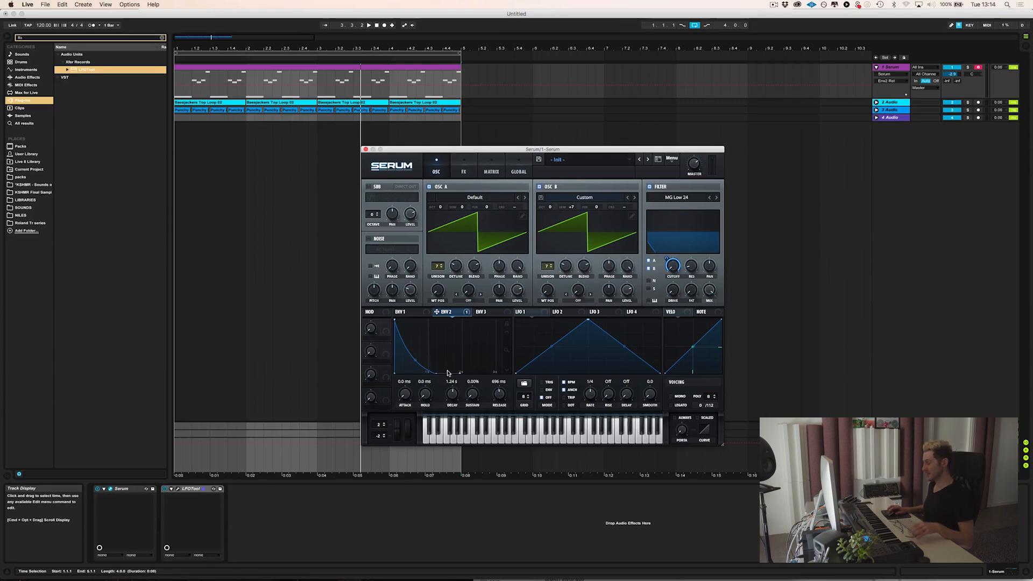
drag(503, 398, 505, 395)
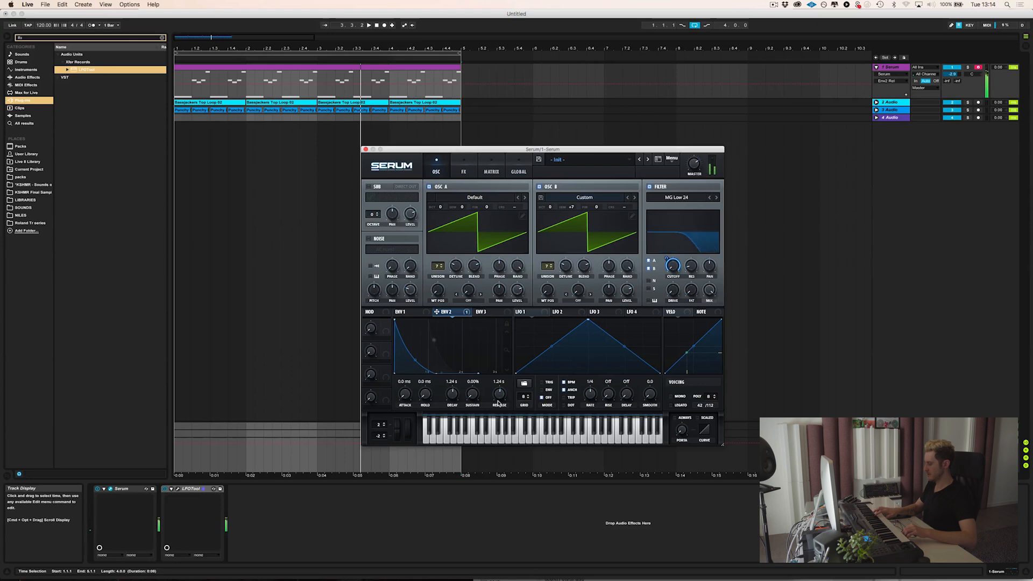
drag(499, 405, 499, 403)
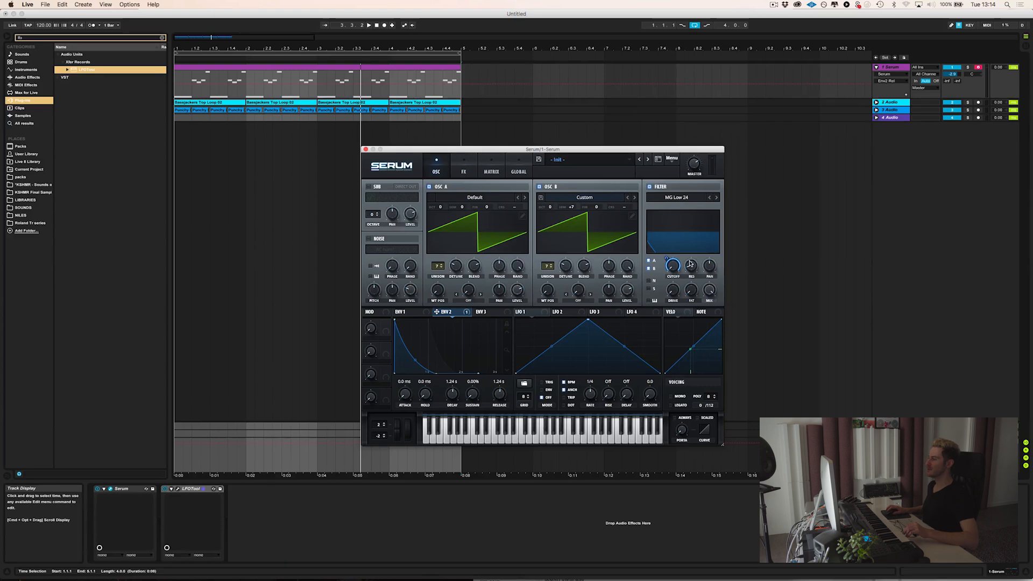
- Try envelope 2 releases of 0.0 ms, 632 ms and 1.00 s, comparing them with envelope 1's release
click(410, 313)
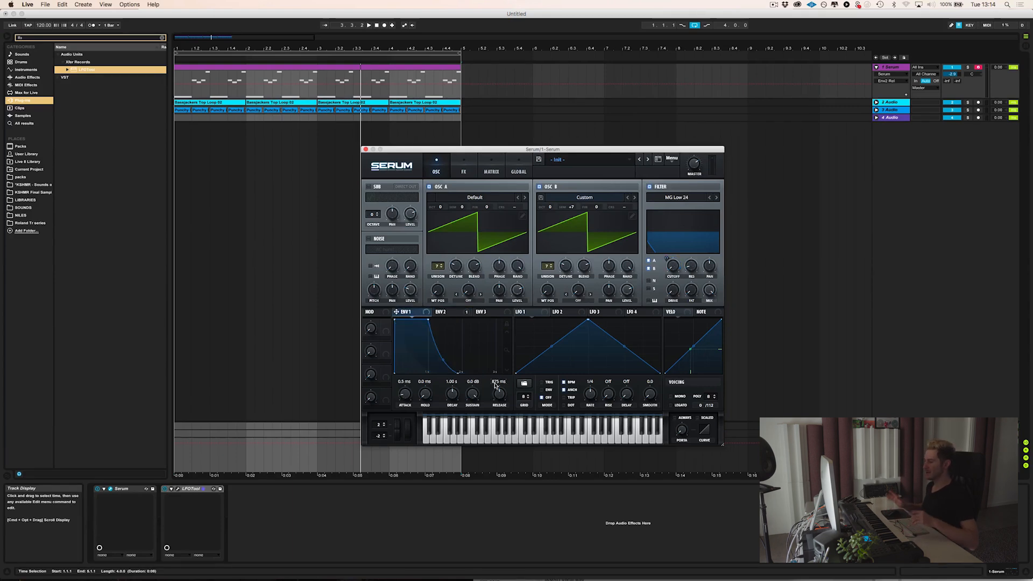
click(455, 313)
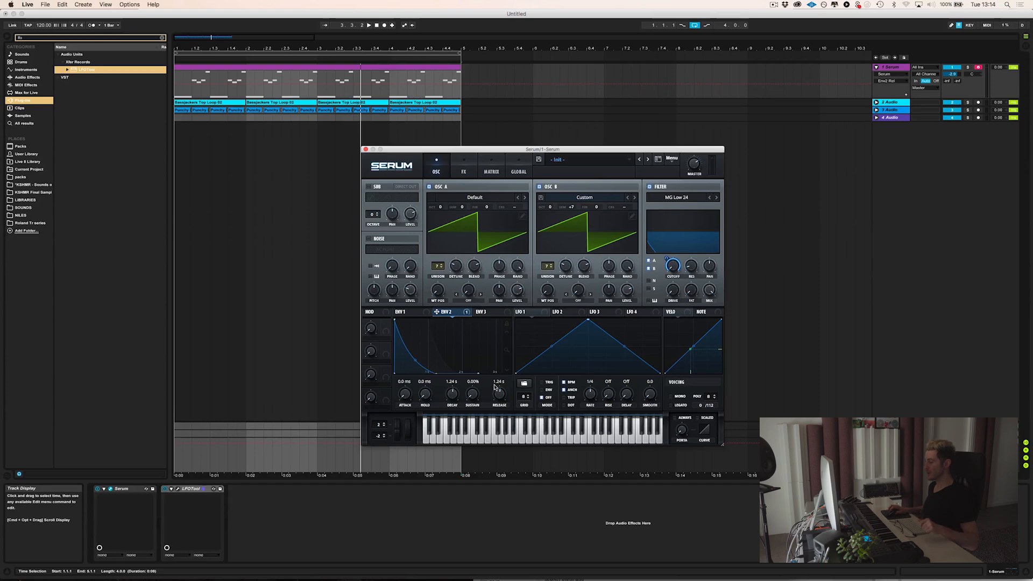
drag(499, 394, 496, 427)
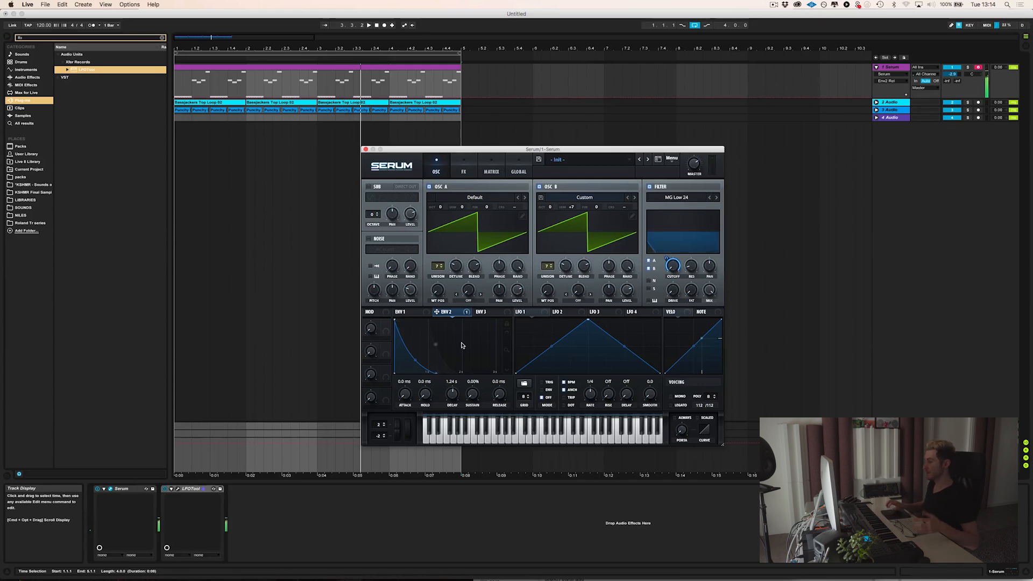
drag(493, 397, 496, 353)
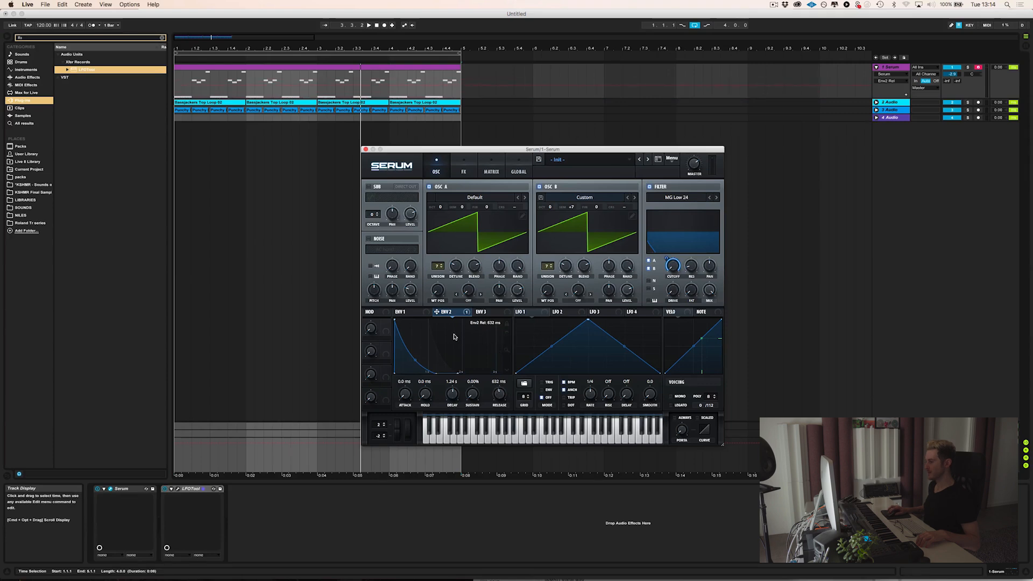
click(401, 312)
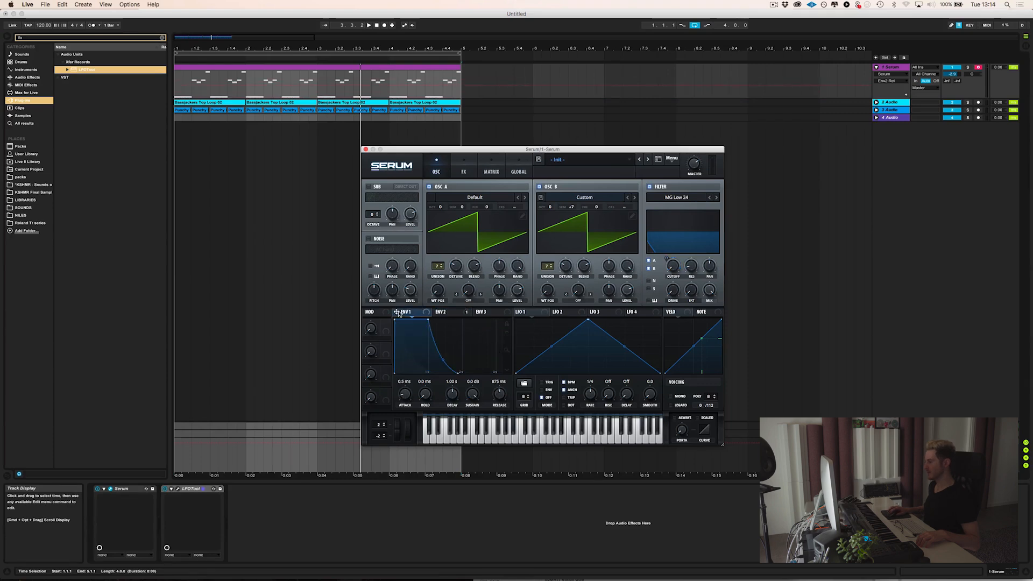
click(447, 313)
drag(503, 395, 504, 393)
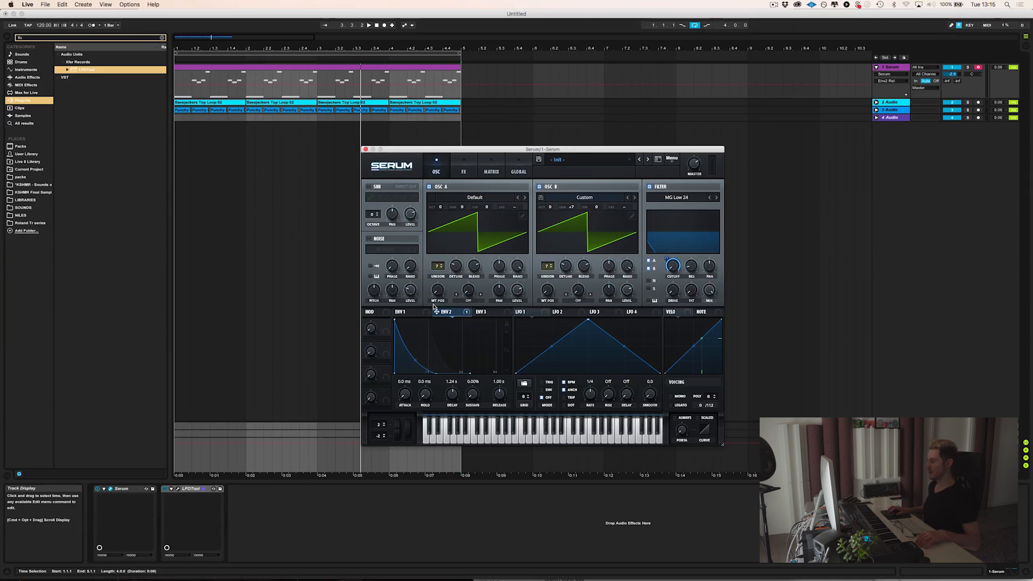
click(403, 312)
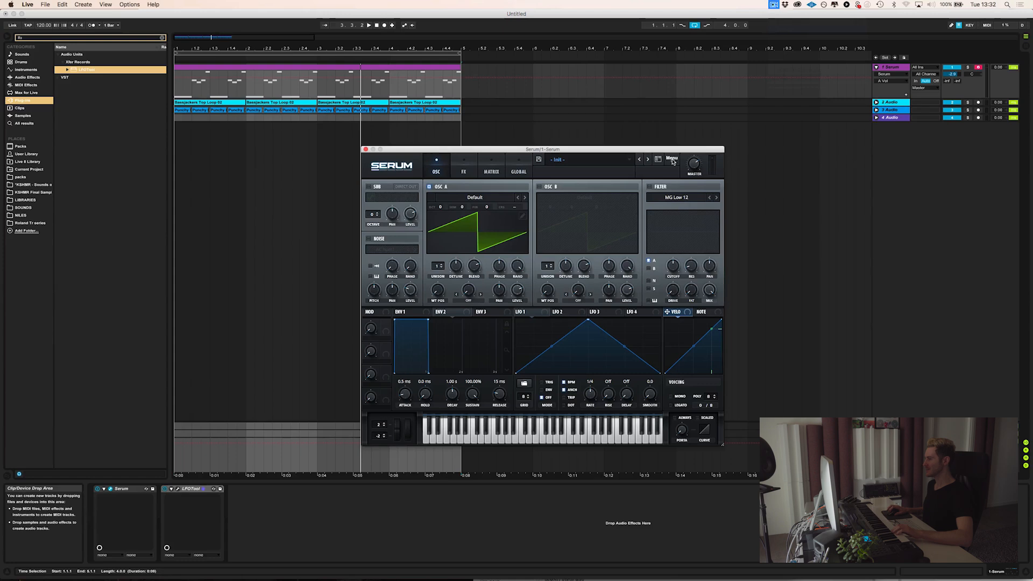
- Reset the synth to the init preset and enable the filter as MG Low 18 with a lowered cutoff
click(673, 161)
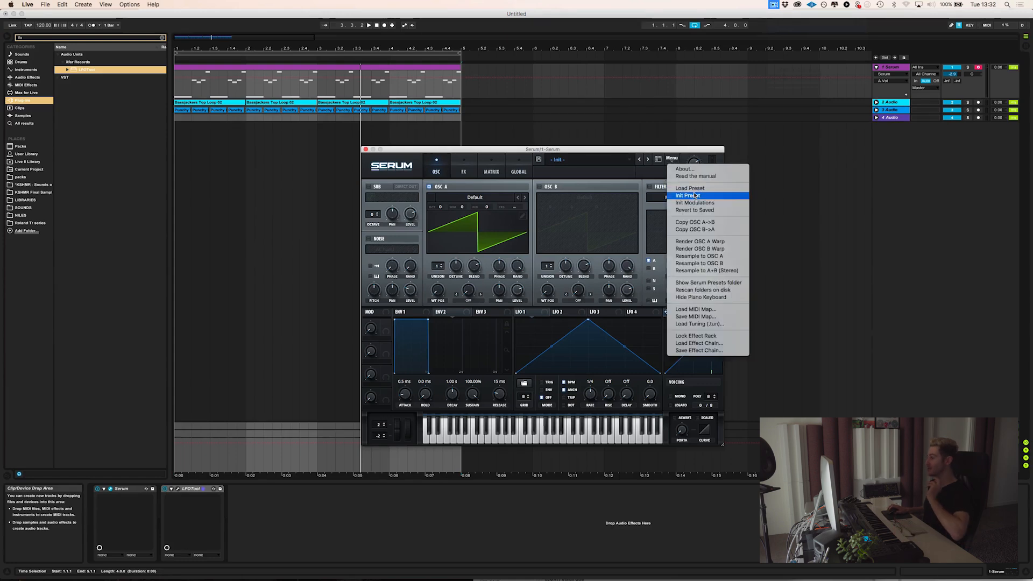
click(692, 196)
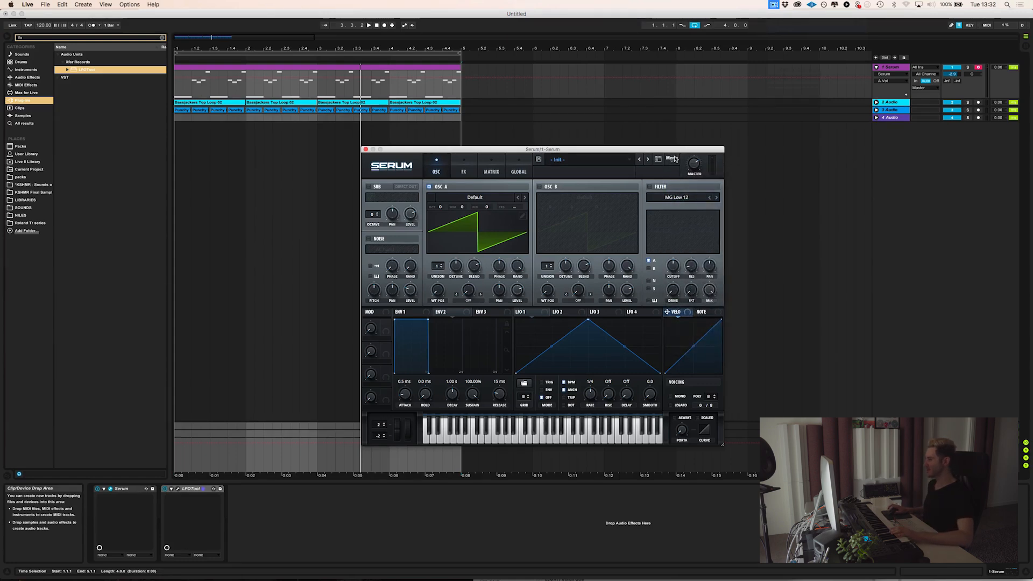
click(650, 187)
mouse_move(672, 266)
mouse_down()
mouse_move(673, 276)
mouse_move(679, 258)
mouse_up()
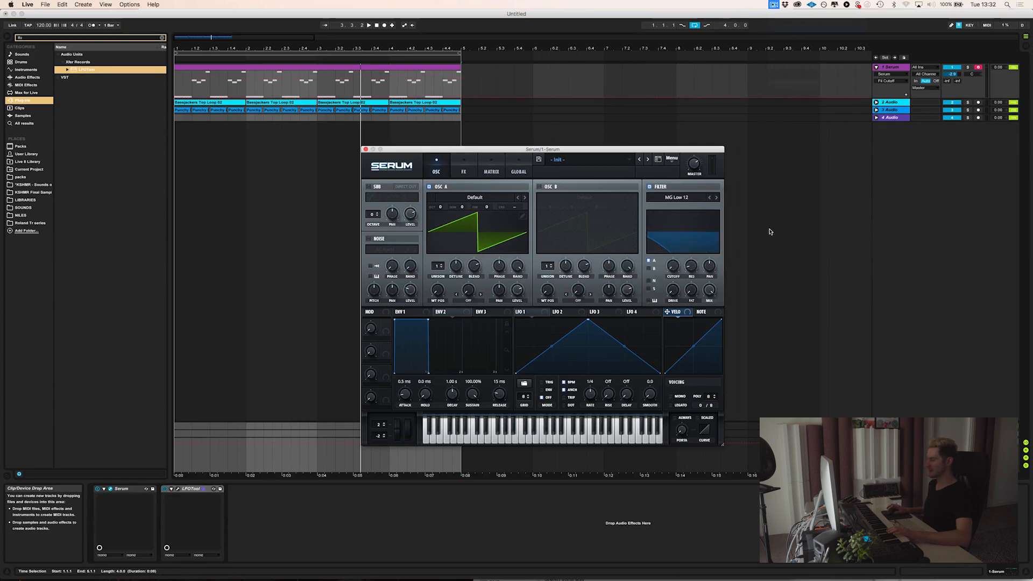
click(716, 197)
- Assign envelope 2 to the filter cutoff and set the envelope's attack to 132 ms and sustain to 30.70%
drag(437, 312, 672, 266)
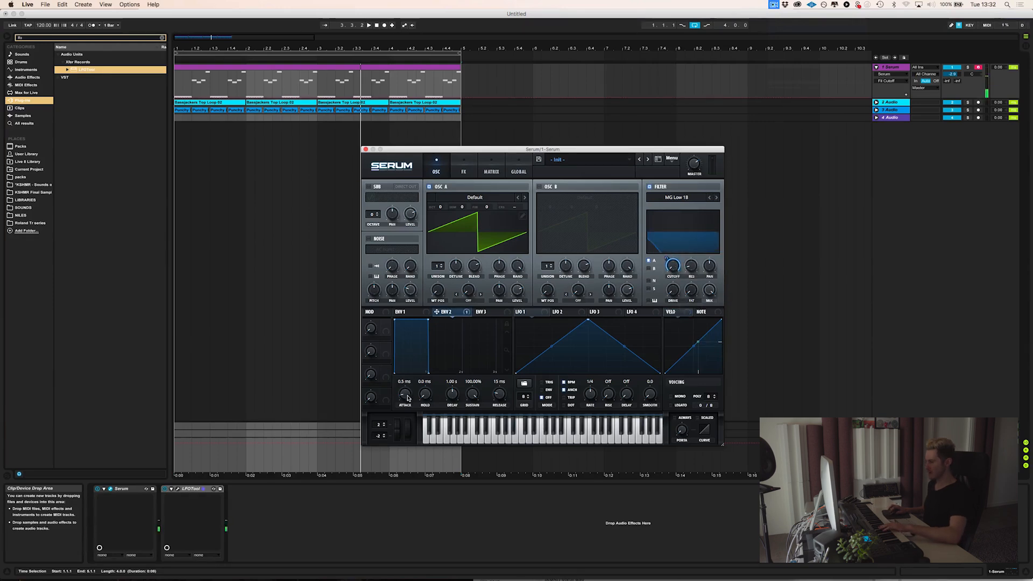
drag(406, 392, 412, 378)
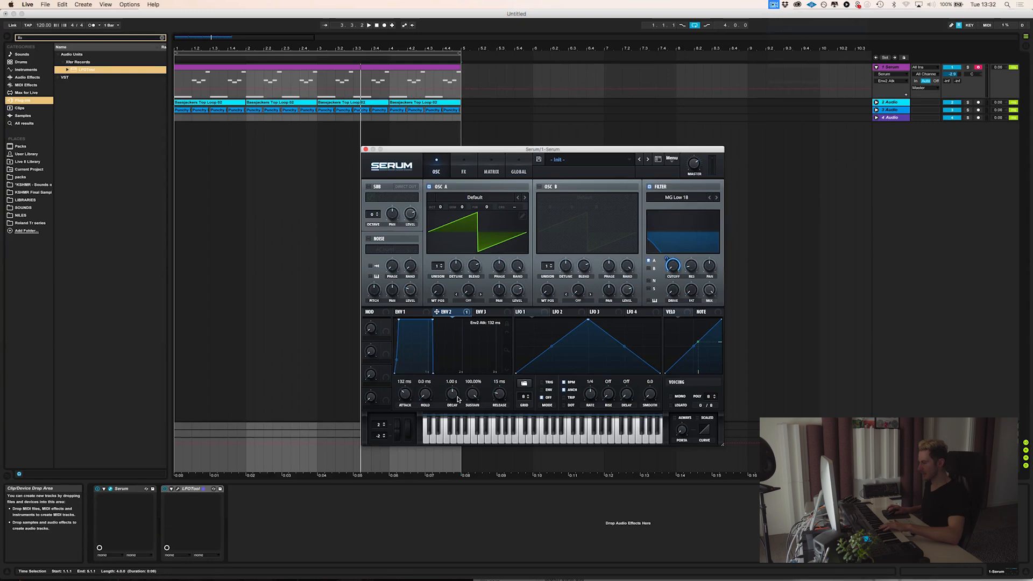
drag(473, 393, 461, 447)
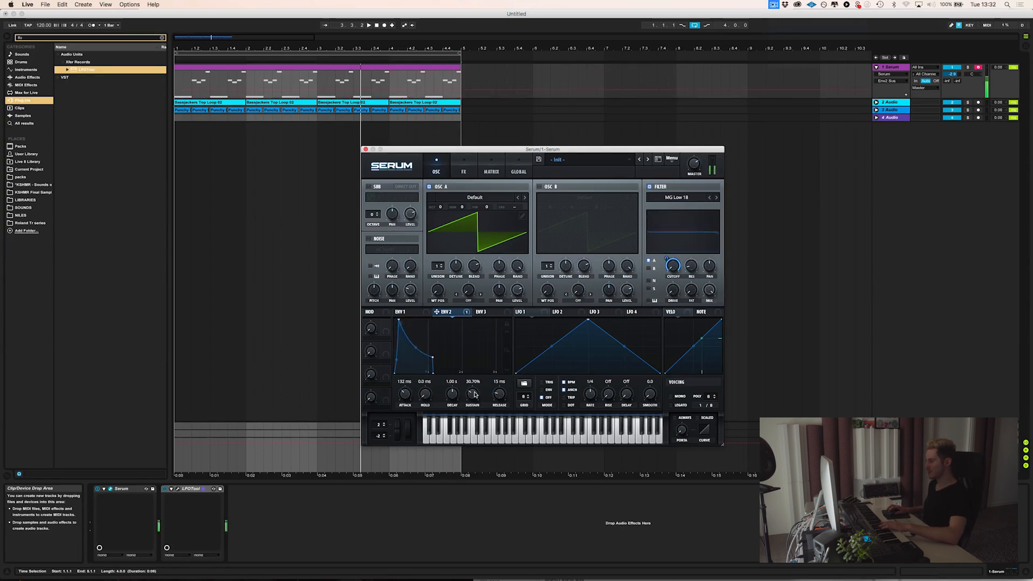
- Refine envelope 2 to a 48 ms attack and 17.11% sustain, and set its filter cutoff modulation depth to 94
drag(406, 394, 406, 399)
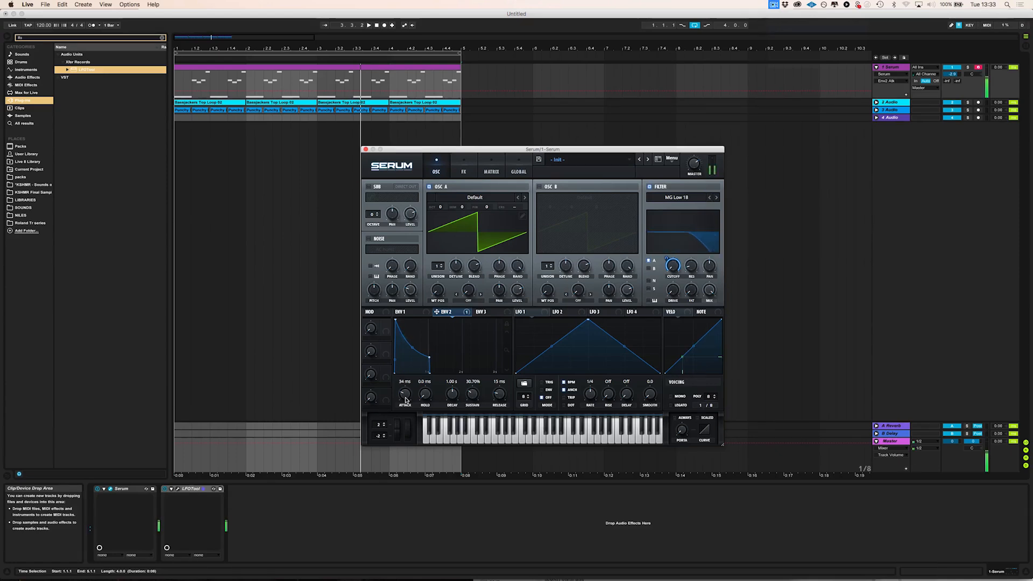
scroll(405, 400, up, 3)
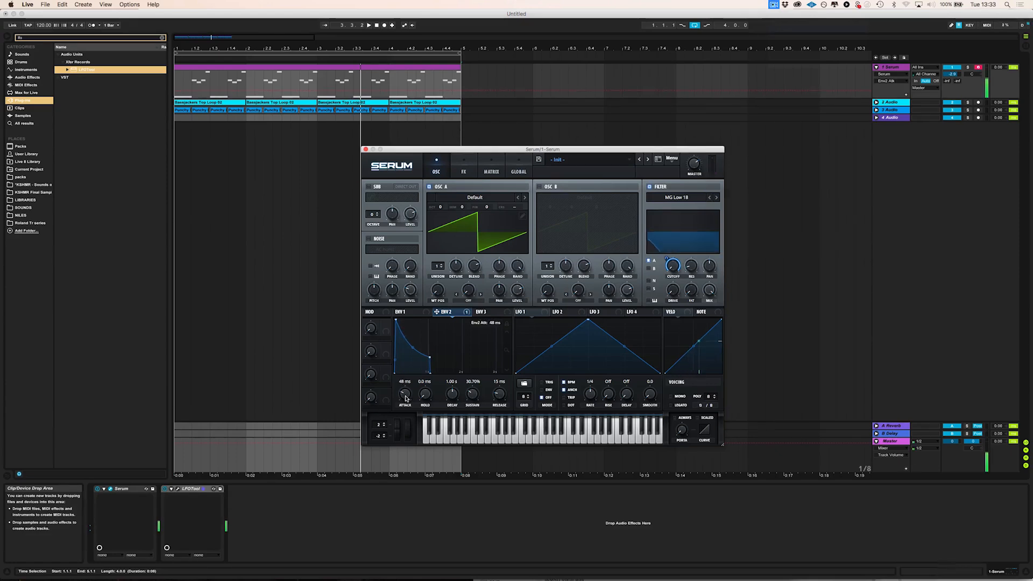
scroll(472, 395, down, 3)
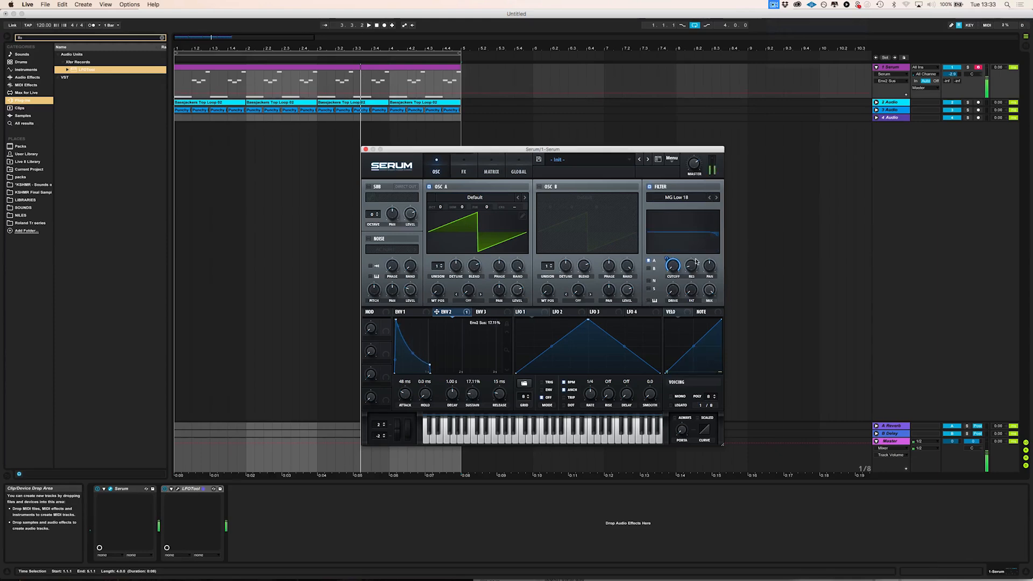
drag(666, 260, 666, 260)
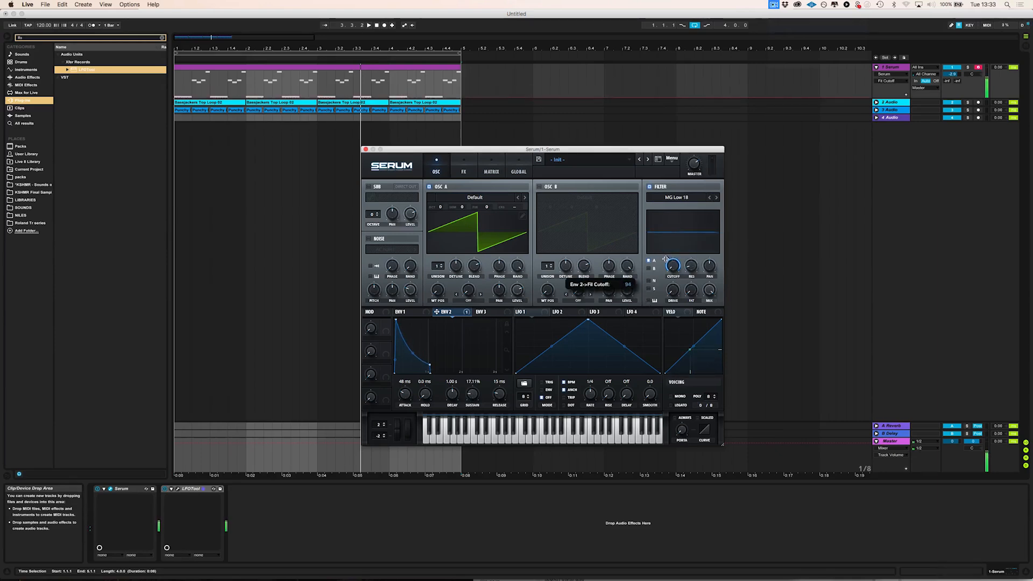
- Set oscillator A to 5 unison voices, adjust its detune, and turn on oscillator B
drag(434, 269, 451, 288)
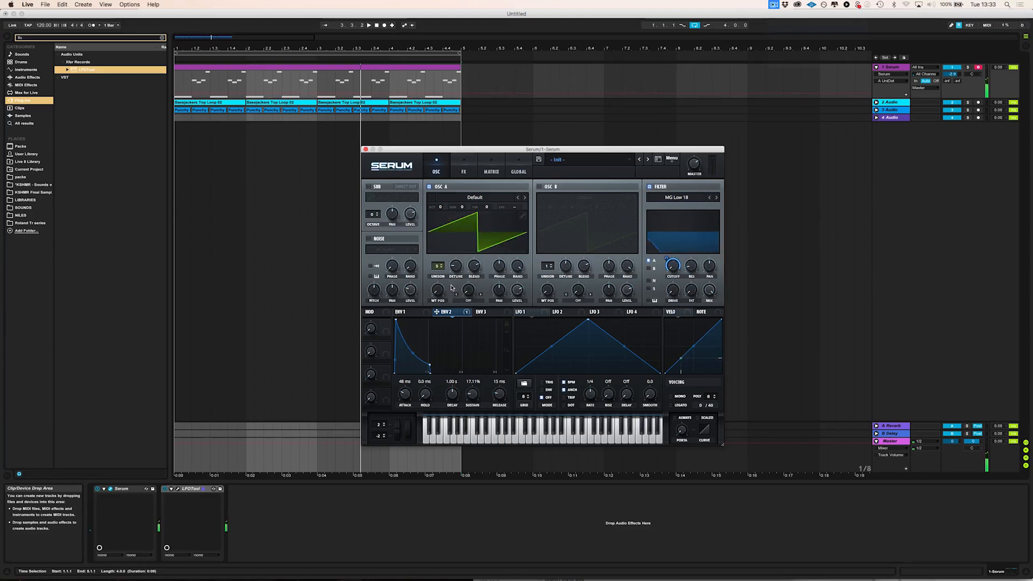
click(539, 187)
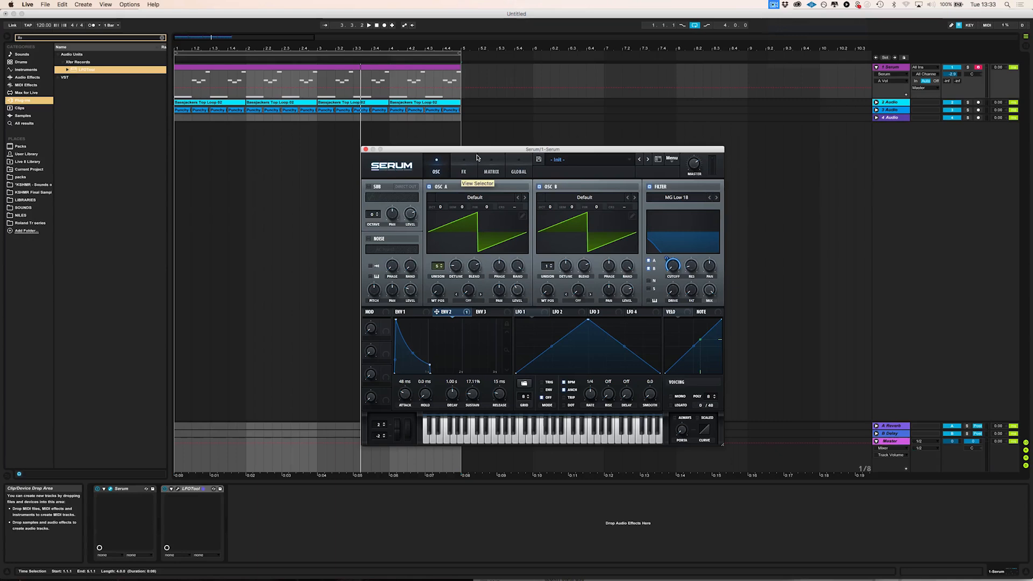
- Turn on the noise oscillator with AC hum1 and set envelope 2's attack to 76 ms
click(369, 239)
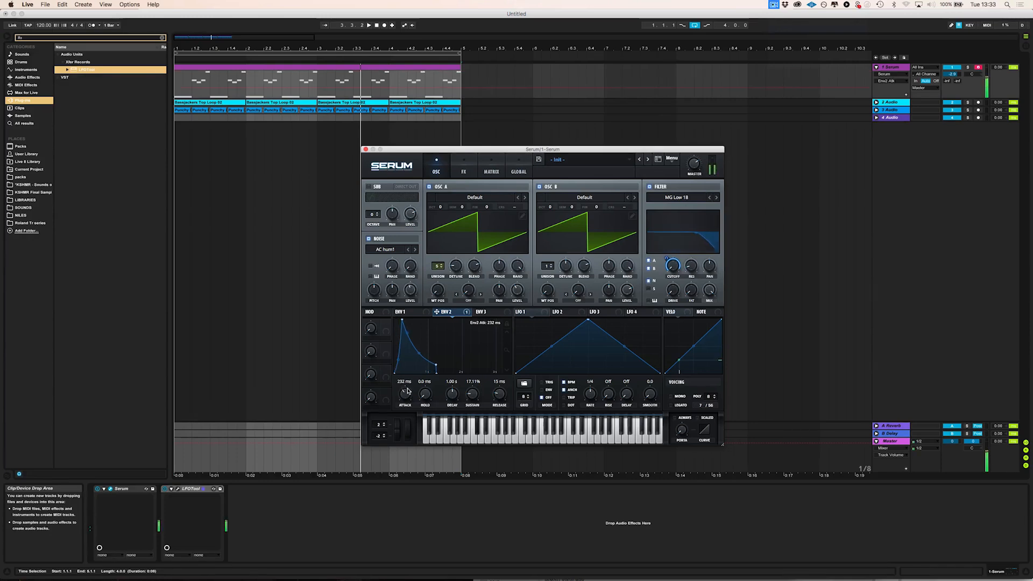
drag(406, 393, 413, 399)
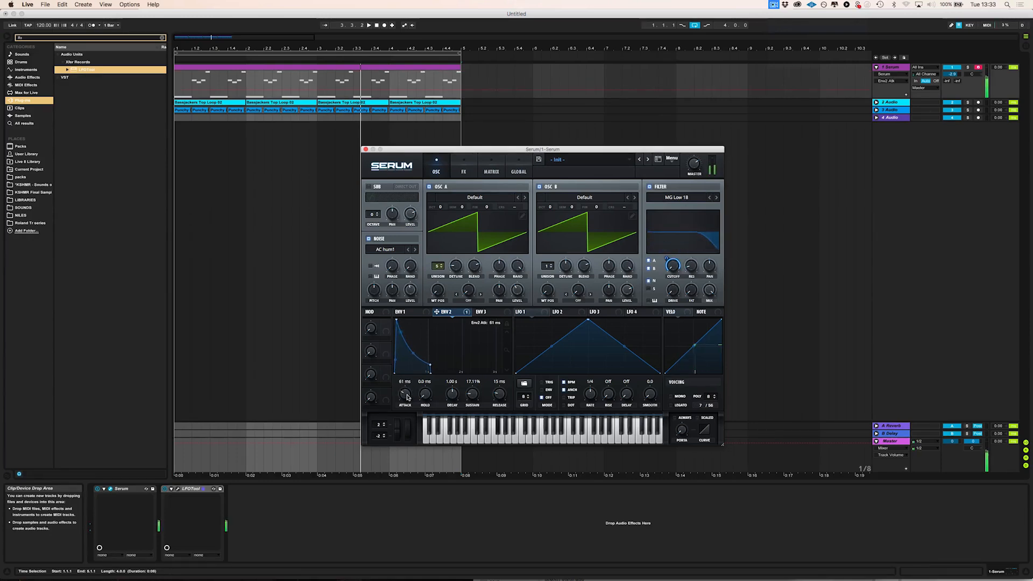
- Enable the Hyper/Dimension effect, adjust its mix levels, and set the dimension size to about 21%
click(463, 167)
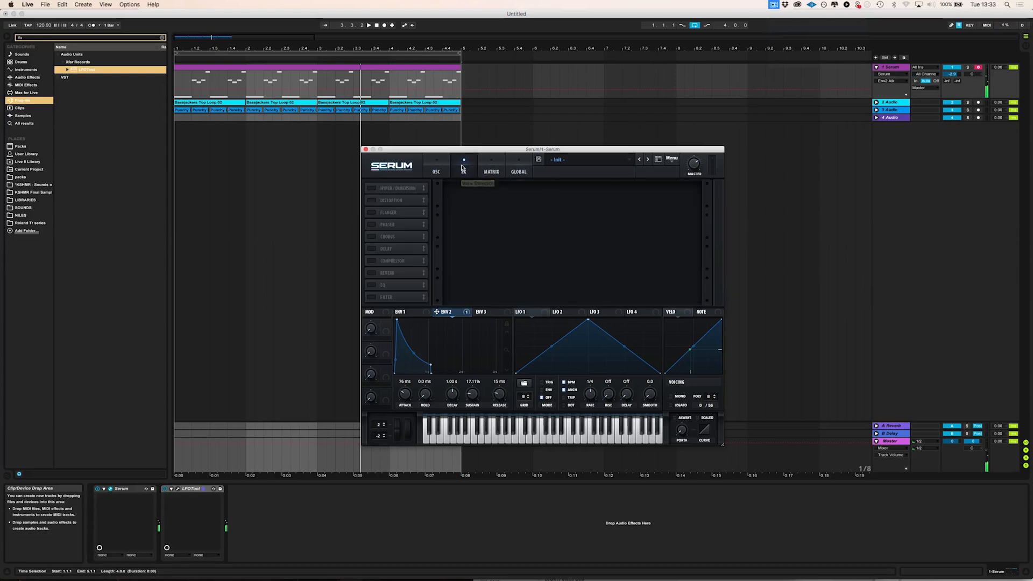
click(371, 188)
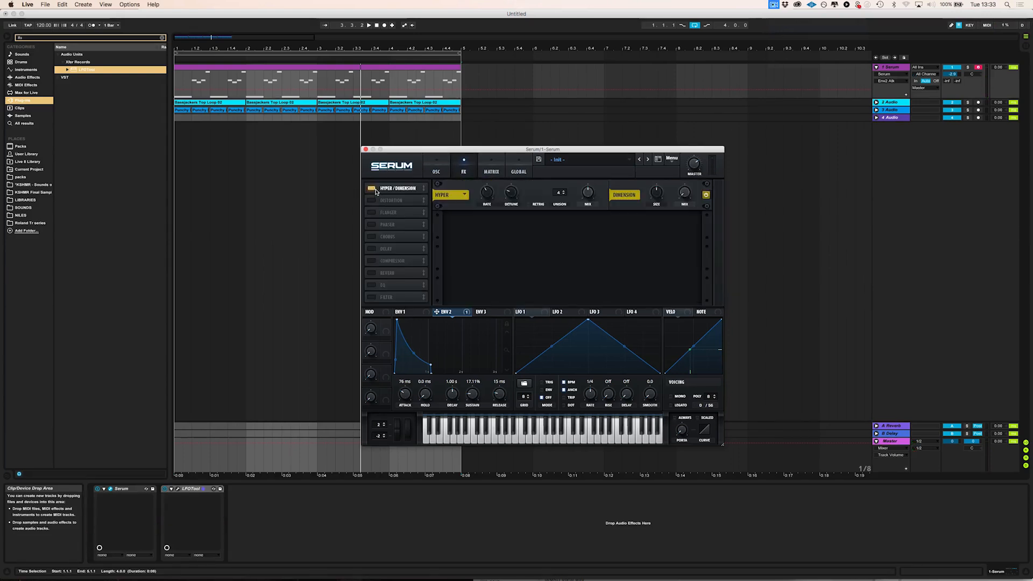
click(589, 194)
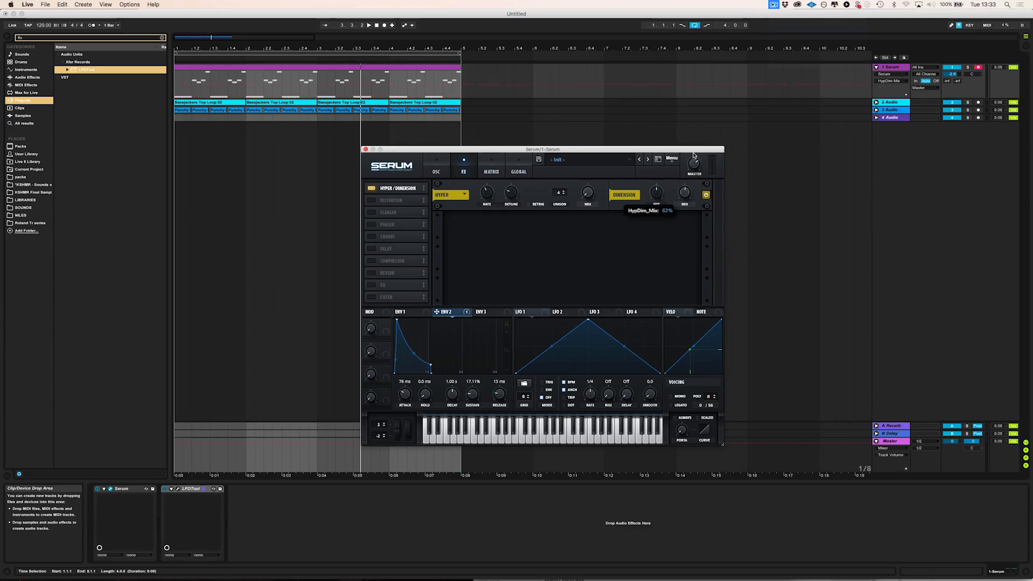
click(661, 195)
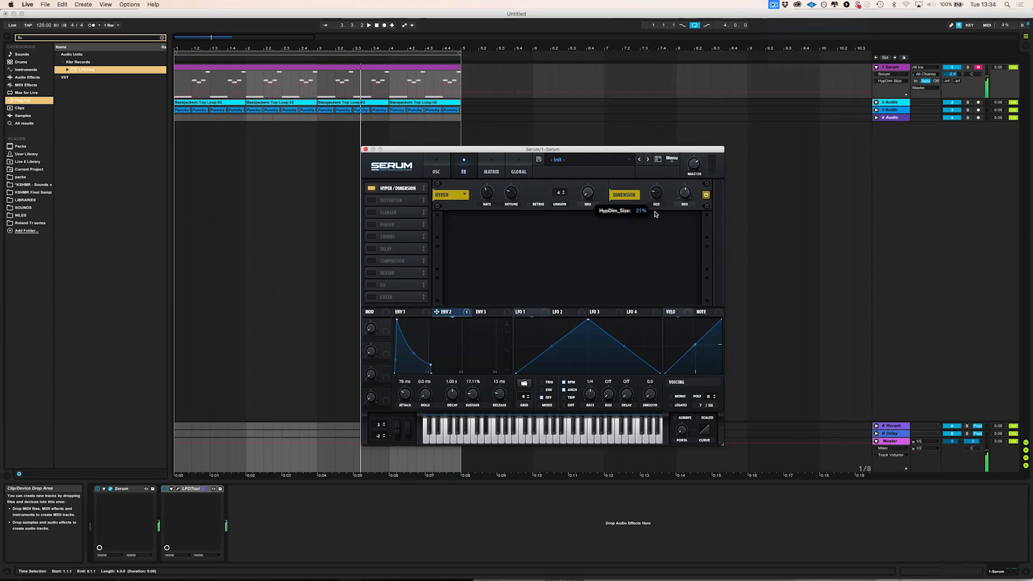
- Enable the distortion effect, change its type to Sin Fold, and lower its mix
click(395, 200)
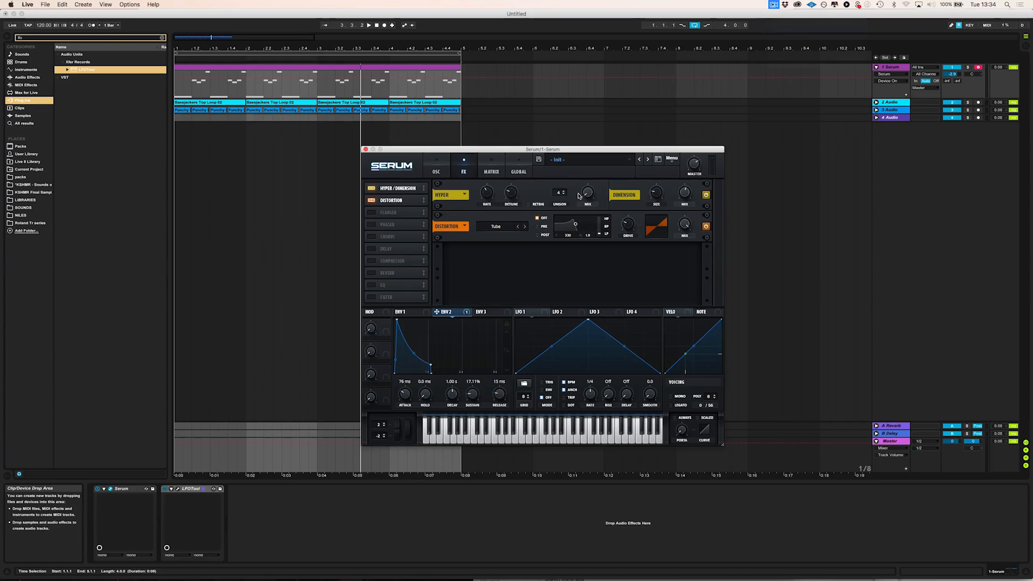
click(525, 226)
click(525, 227)
click(525, 227)
click(525, 227)
click(525, 227)
drag(685, 225, 681, 270)
- Assign envelope 2 to the distortion's drive and mix, and change the distortion type to Diode 2
drag(444, 313, 628, 225)
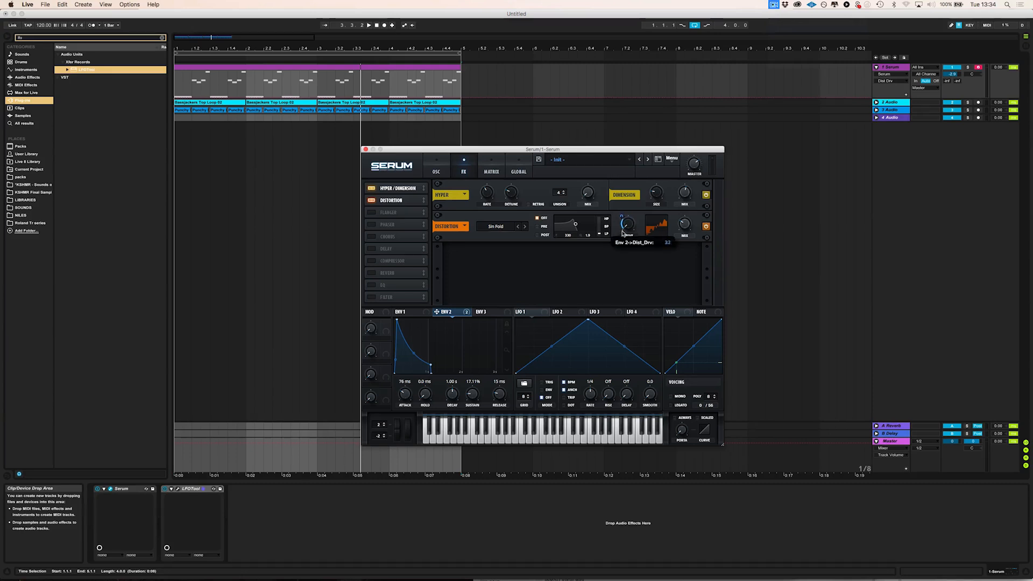
drag(437, 312, 684, 224)
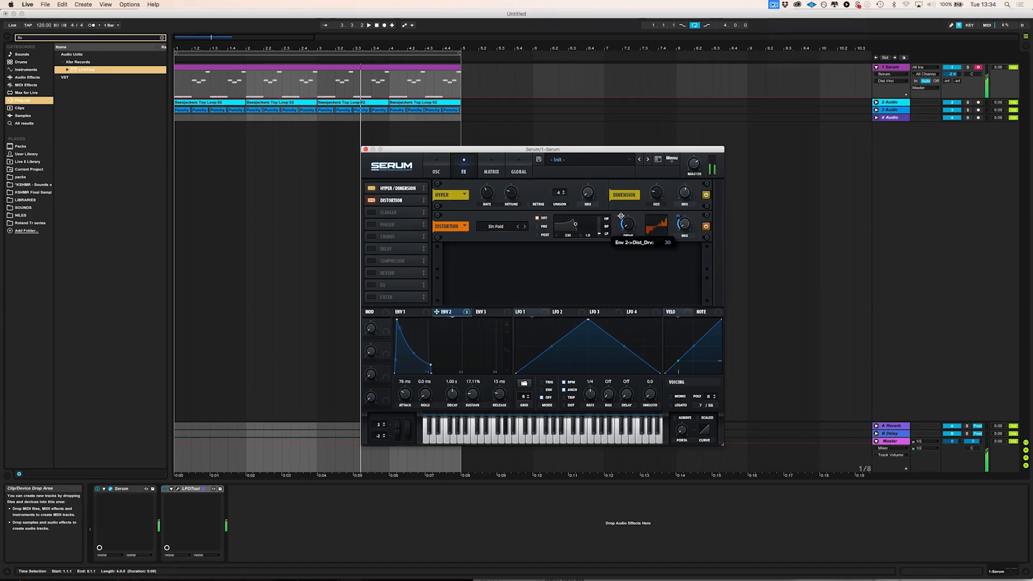
click(514, 228)
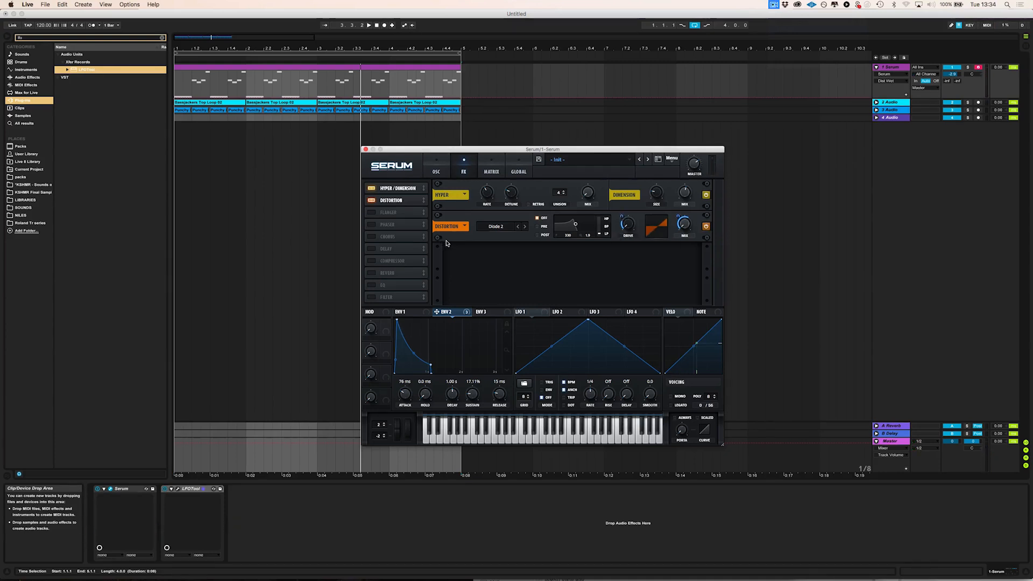
- Enable the compressor with the FutureCOm preset in multiband mode and adjust its gain
click(370, 261)
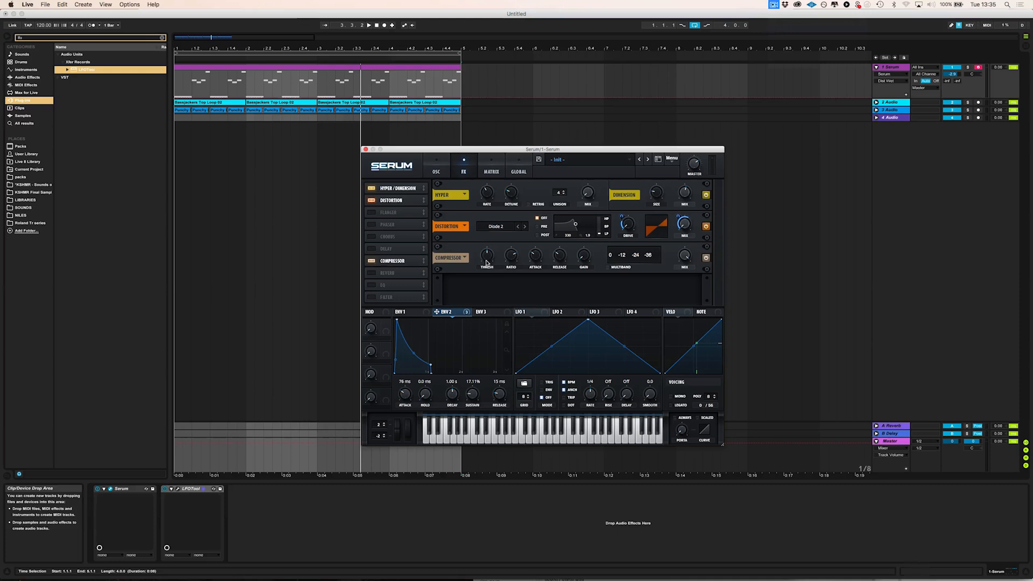
click(457, 258)
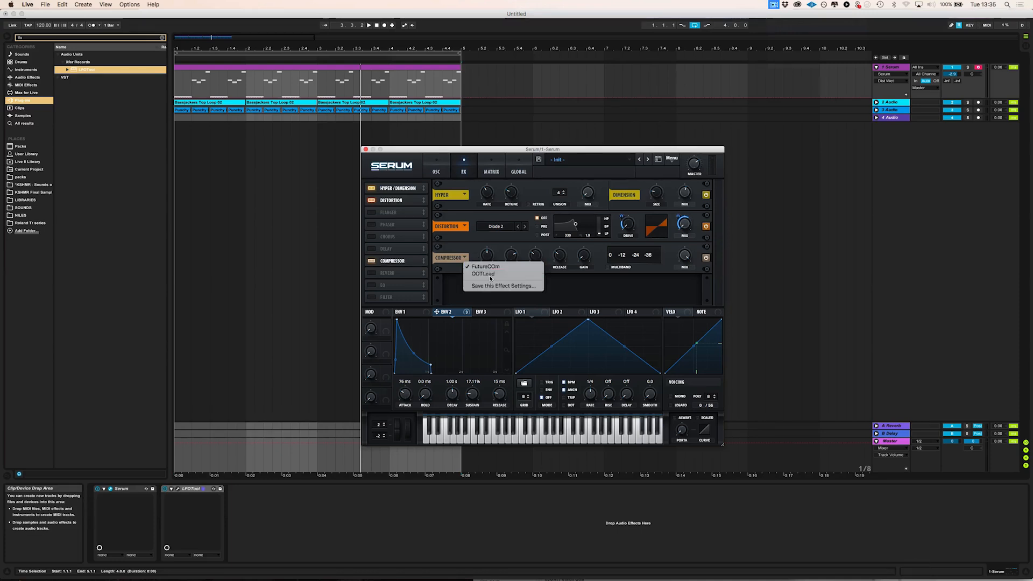
click(483, 266)
click(583, 257)
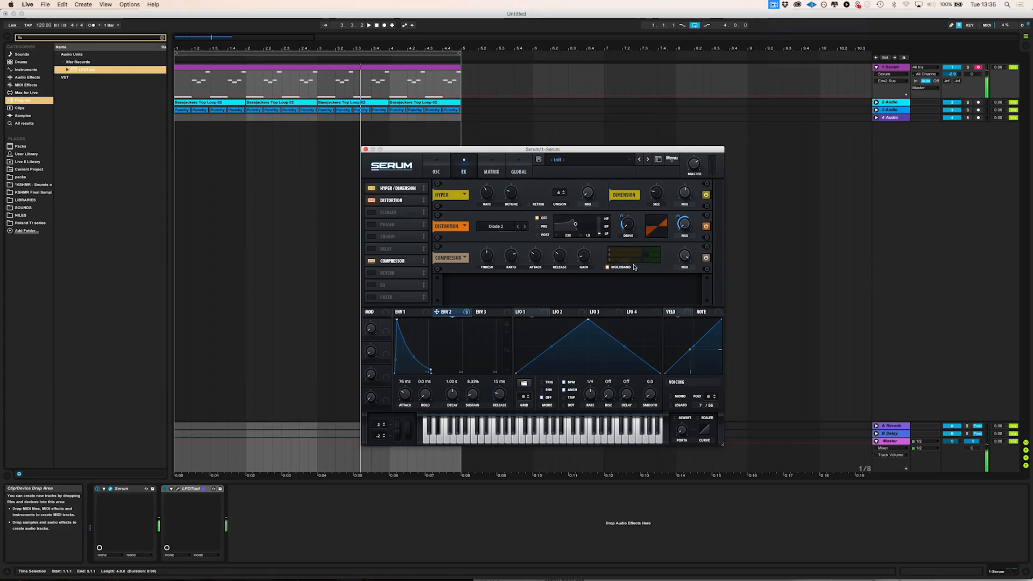
- Lower the noise level to about 36%, adjust oscillator A's level, and switch oscillator A off to compare
click(436, 168)
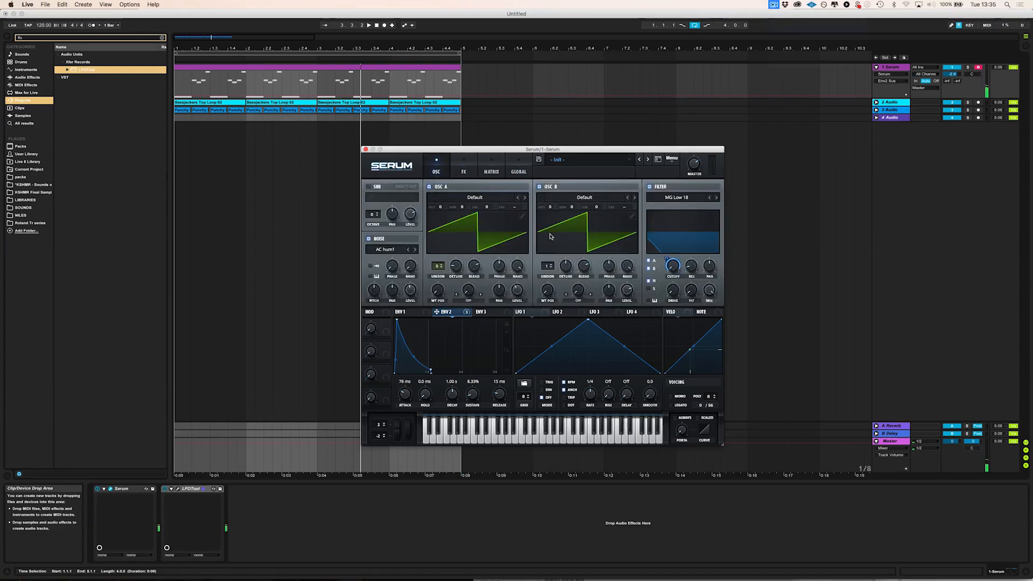
click(404, 291)
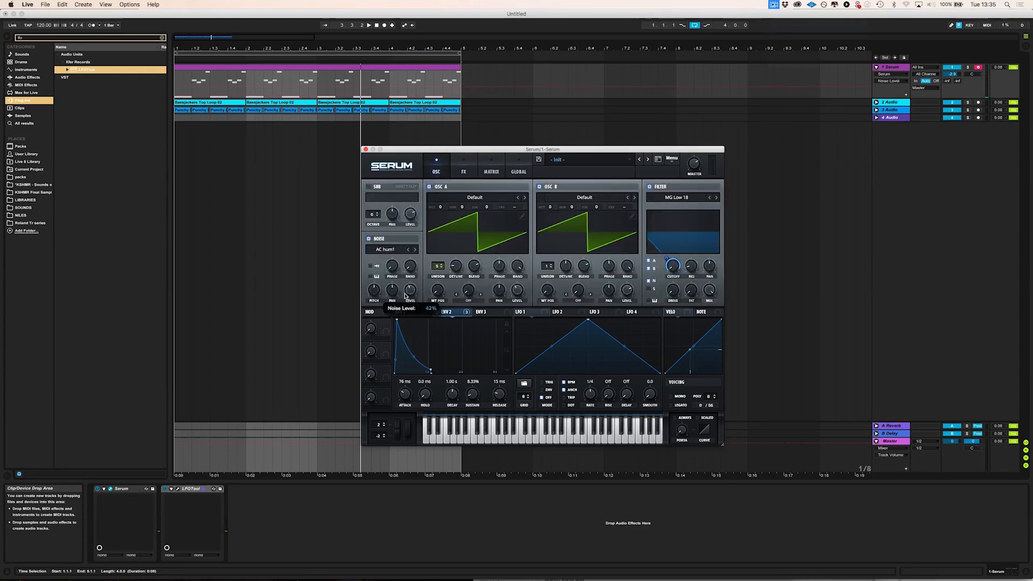
click(517, 291)
drag(408, 292, 408, 296)
click(428, 187)
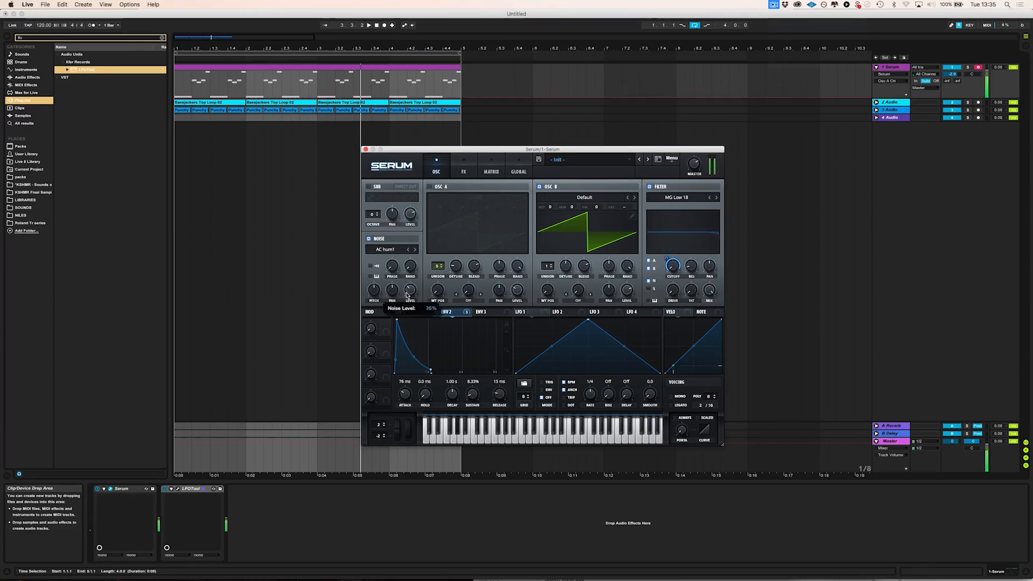
- Enable the EQ, raise its high-band gain and adjust that band's frequency, and shorten envelope 2's decay to about 361 ms
click(464, 171)
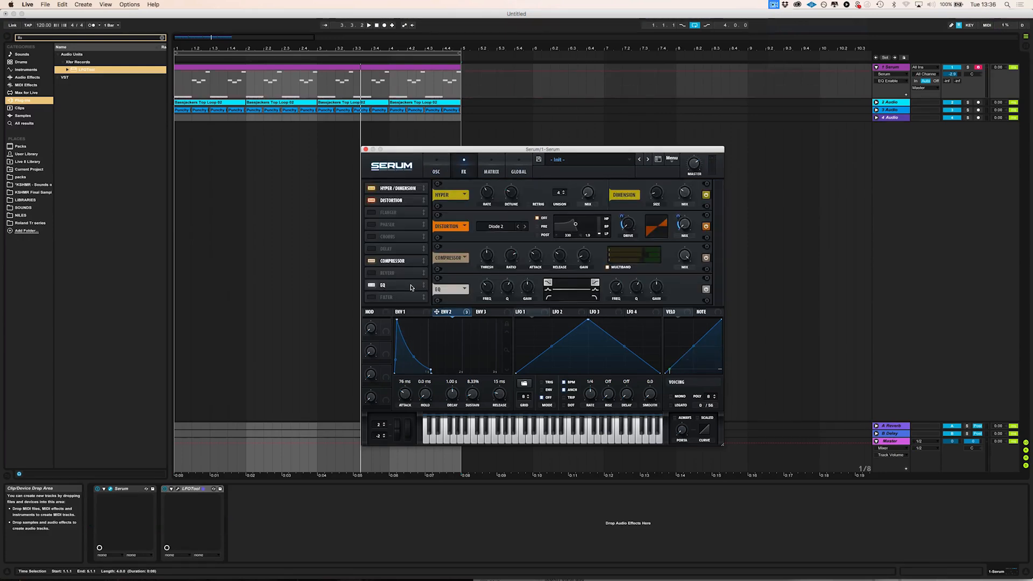
click(656, 285)
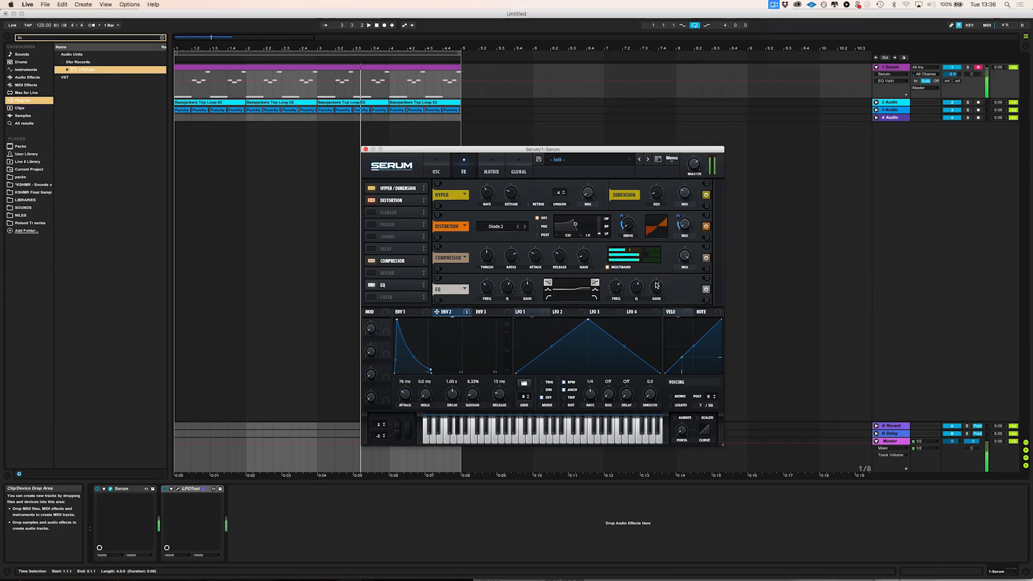
click(618, 290)
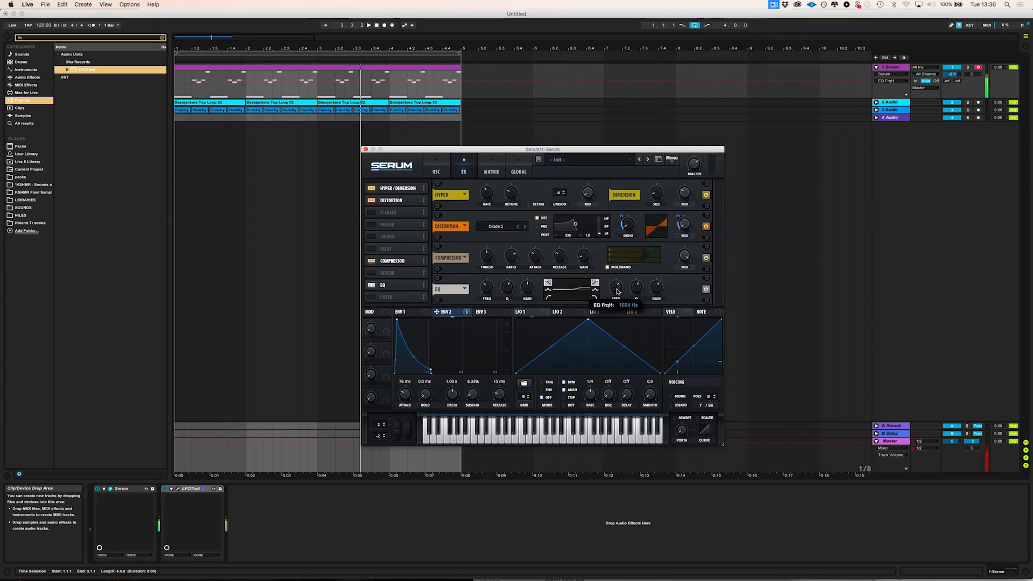
drag(452, 394, 446, 402)
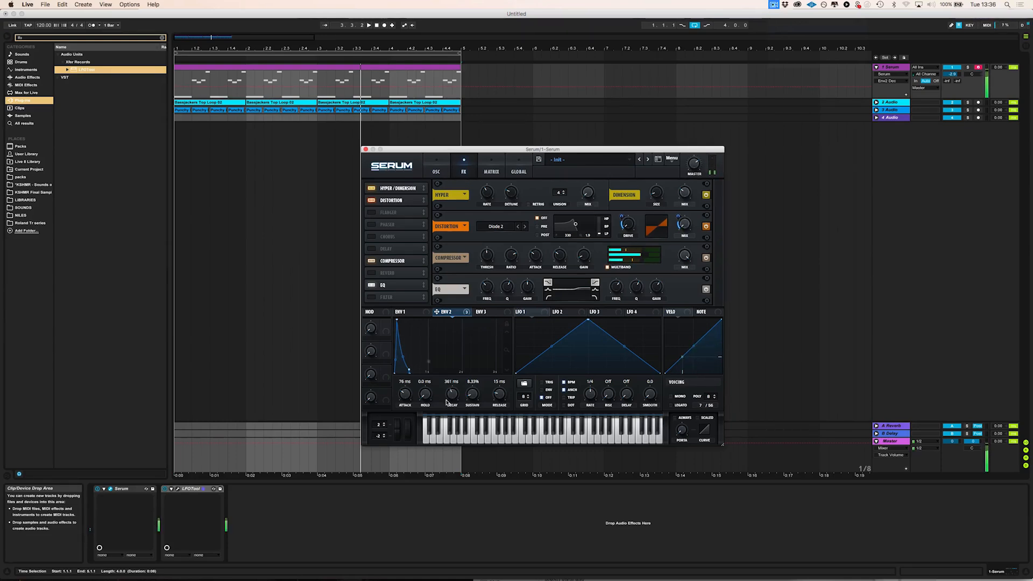
- Enable the effects-chain filter, set its type to High 12, and lower its cutoff
click(372, 297)
scroll(504, 269, down, 1)
click(503, 291)
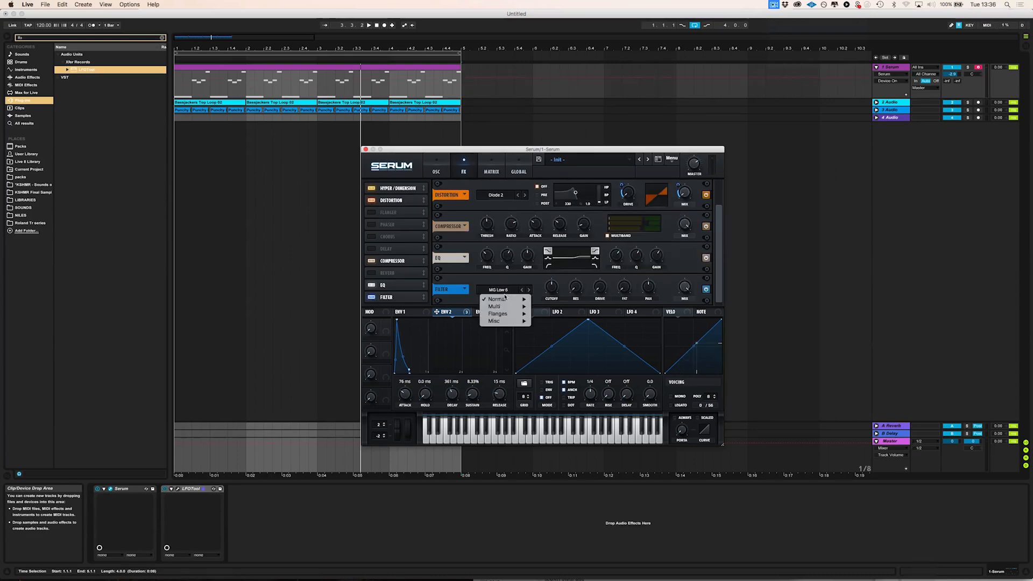
mouse_move(509, 299)
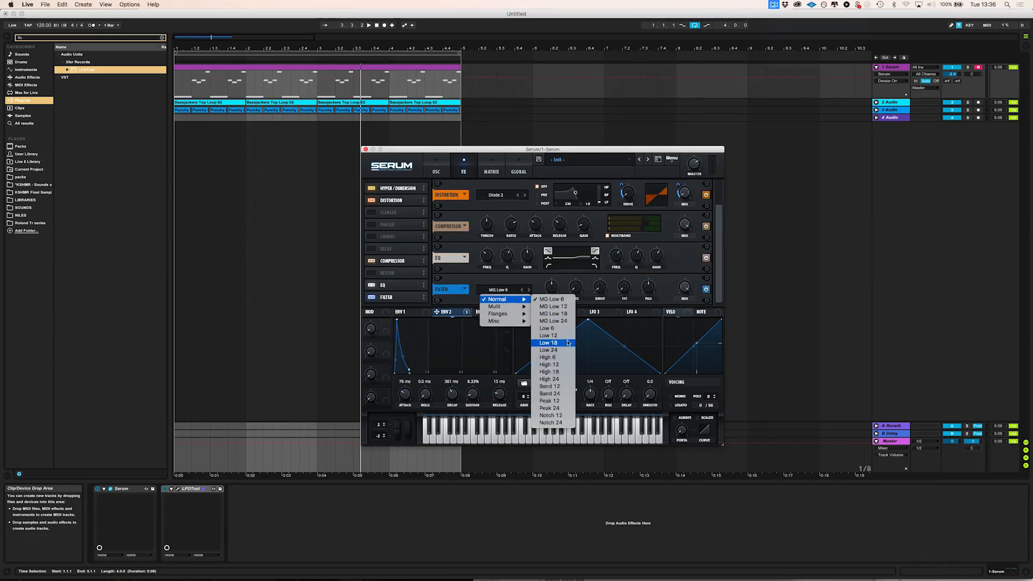
click(565, 365)
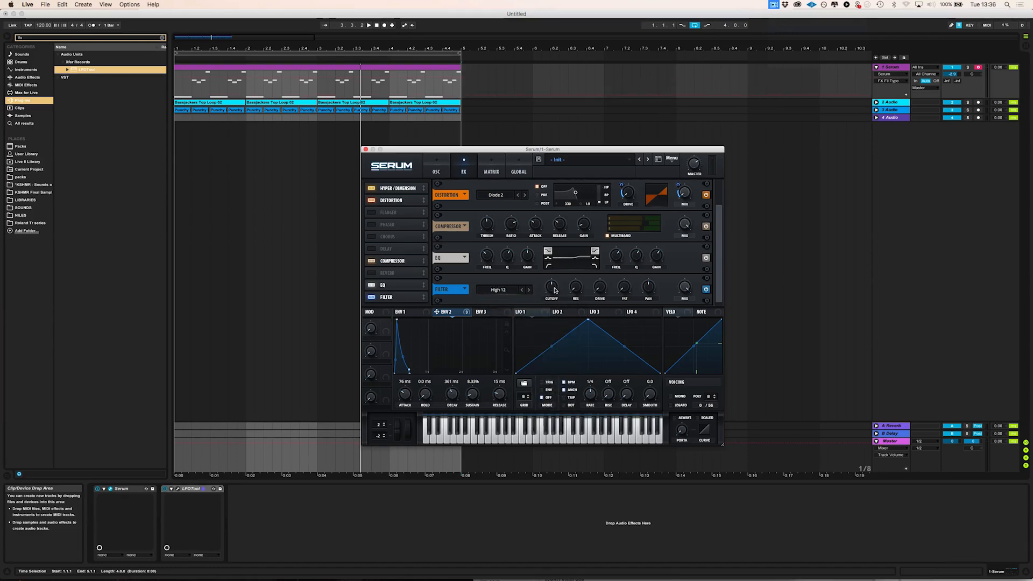
drag(555, 290, 547, 305)
- Adjust envelope 2's modulation depth on the distortion drive and change the distortion type to Lin.Fold
drag(621, 185, 620, 180)
click(525, 195)
drag(621, 185, 616, 182)
- Add a reverb at the end of the effects chain, adjust its size and decay, and set its mix to 21%
click(372, 274)
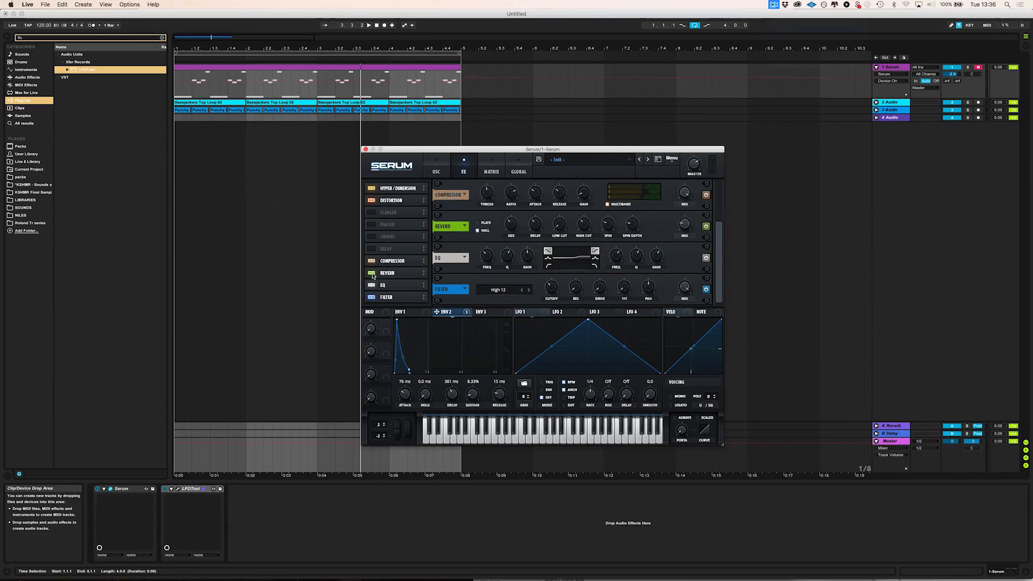
drag(401, 273, 398, 305)
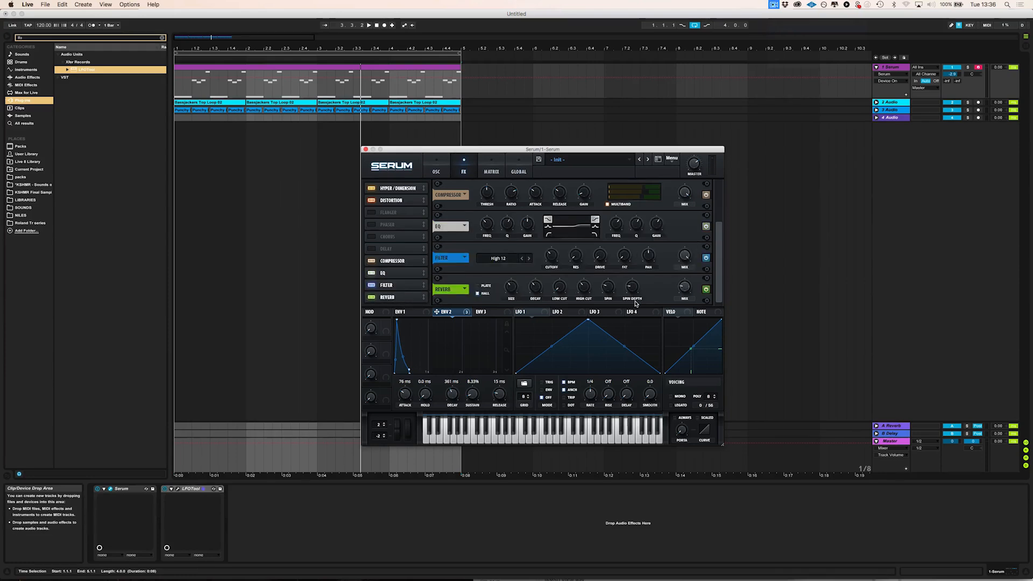
drag(507, 287, 536, 290)
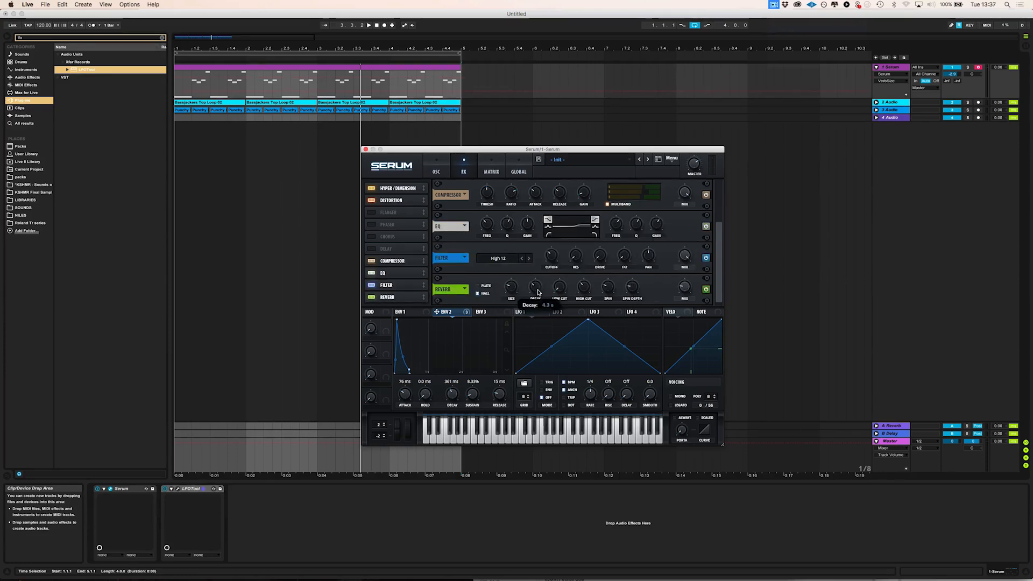
click(685, 287)
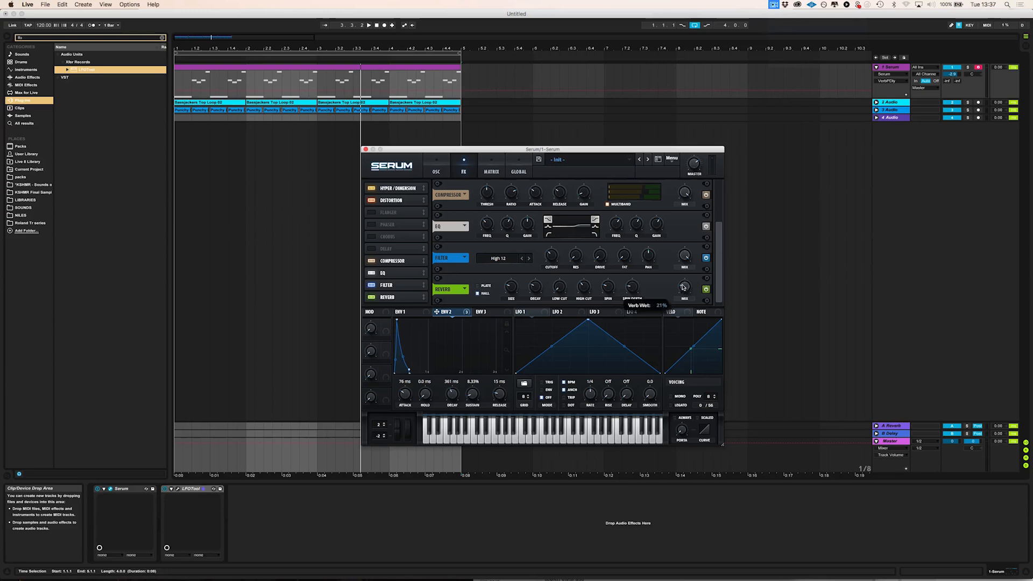
- Set the reverb's high cut to 22% and low cut to 31%, and readjust its size
click(587, 285)
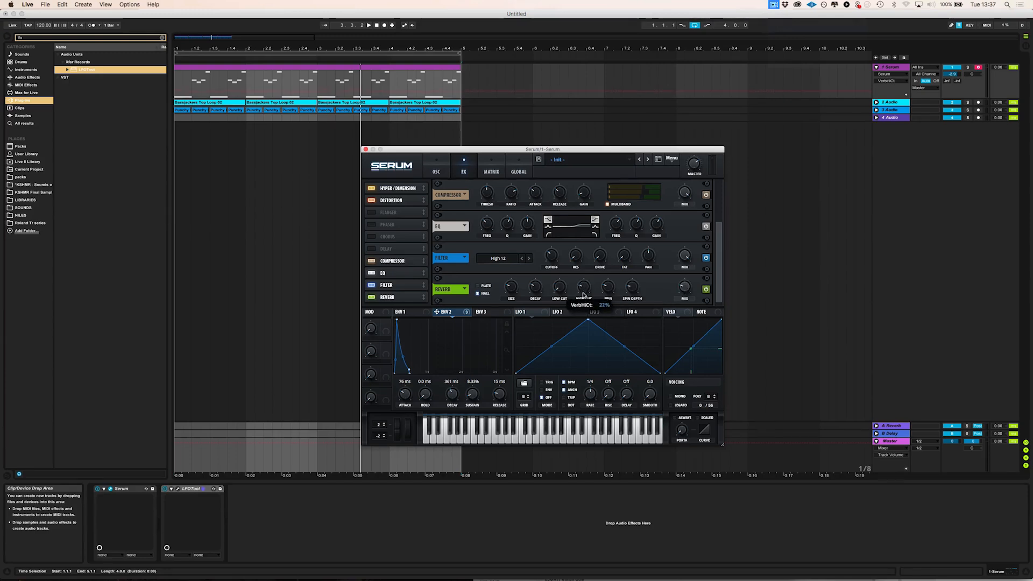
drag(560, 291, 561, 287)
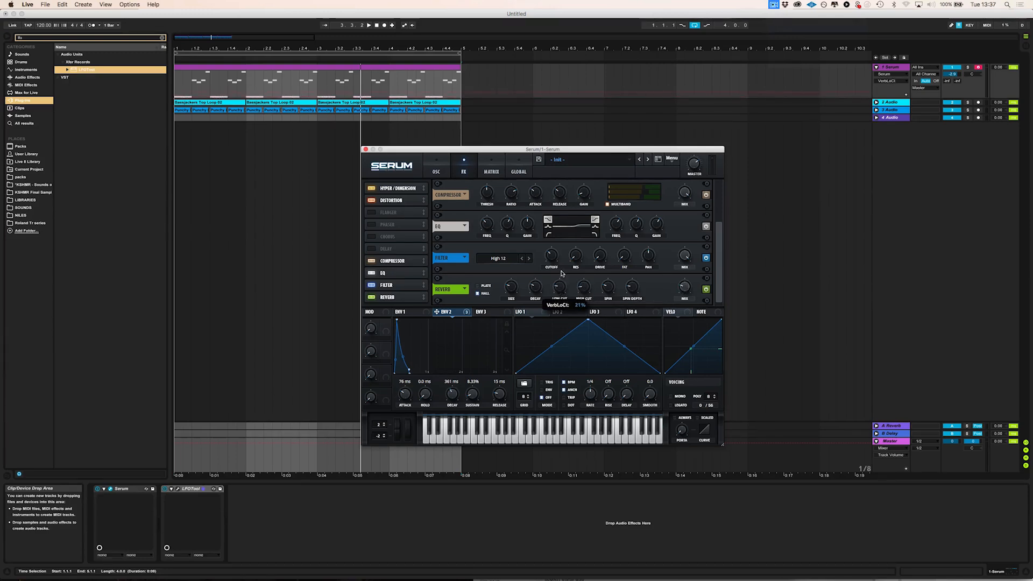
click(511, 287)
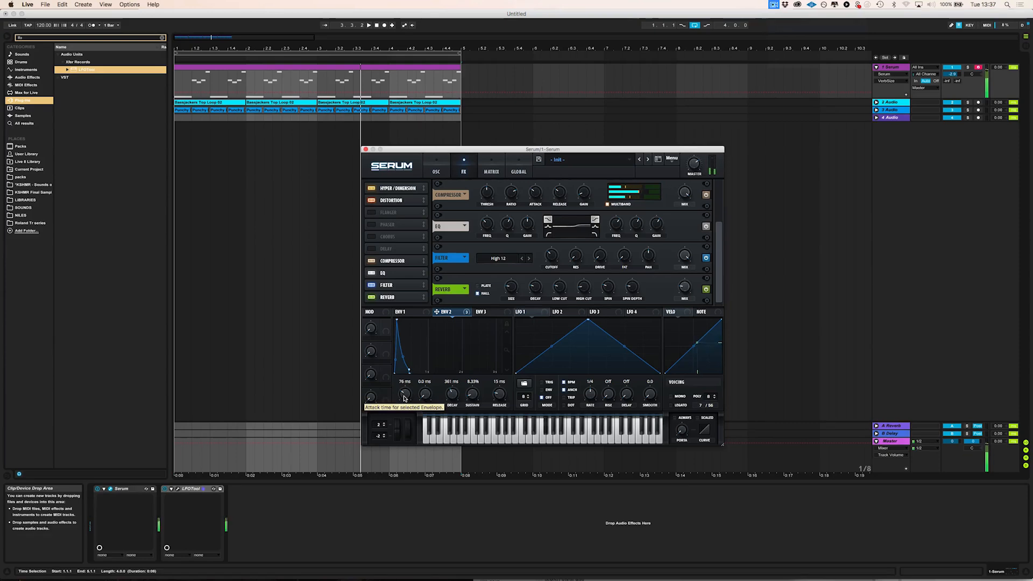
- Adjust oscillator A's level and set envelope 2's decay to 519 ms
scroll(625, 226, up, 2)
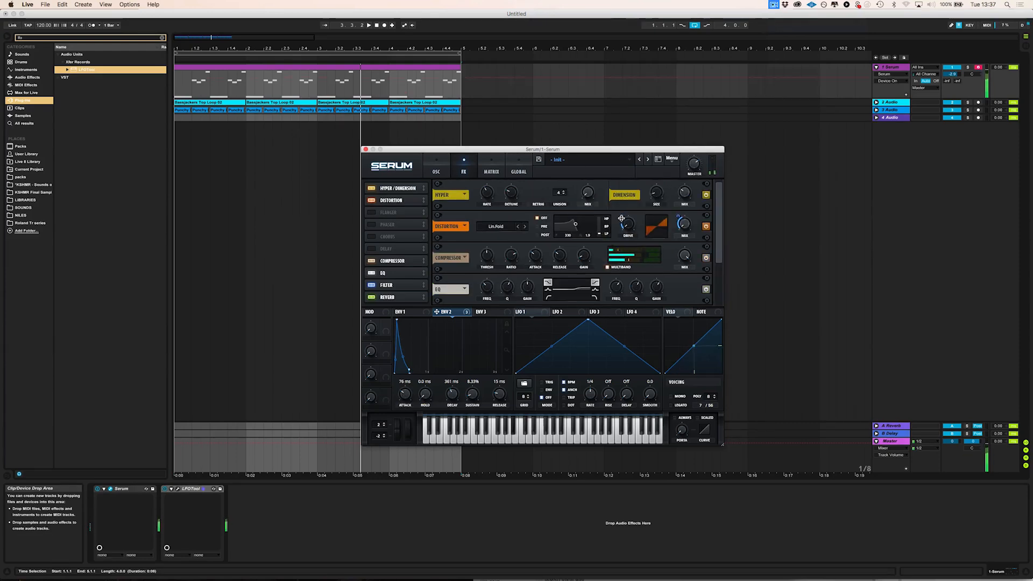
click(438, 171)
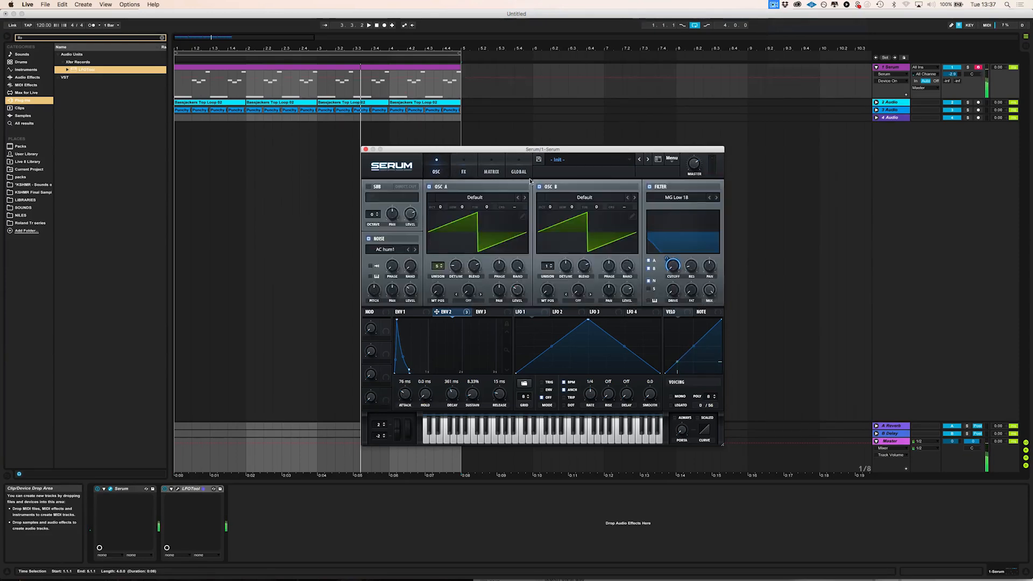
click(520, 294)
drag(521, 276, 529, 267)
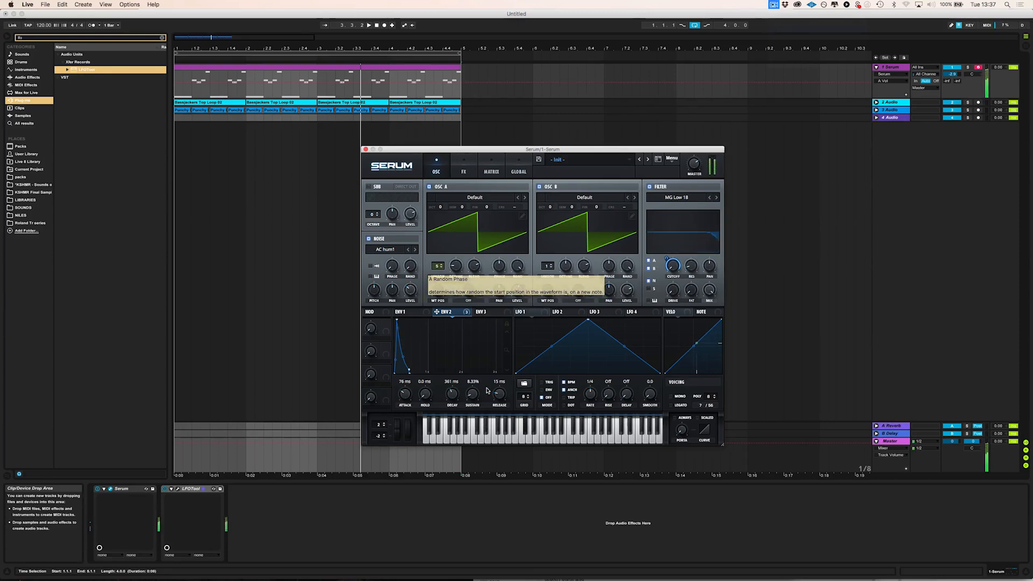
scroll(451, 397, up, 4)
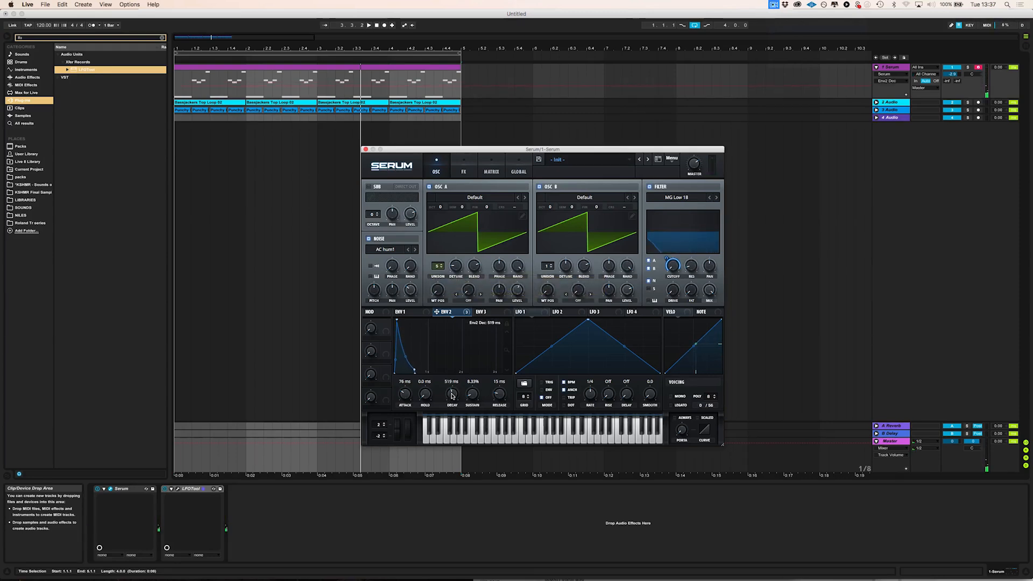